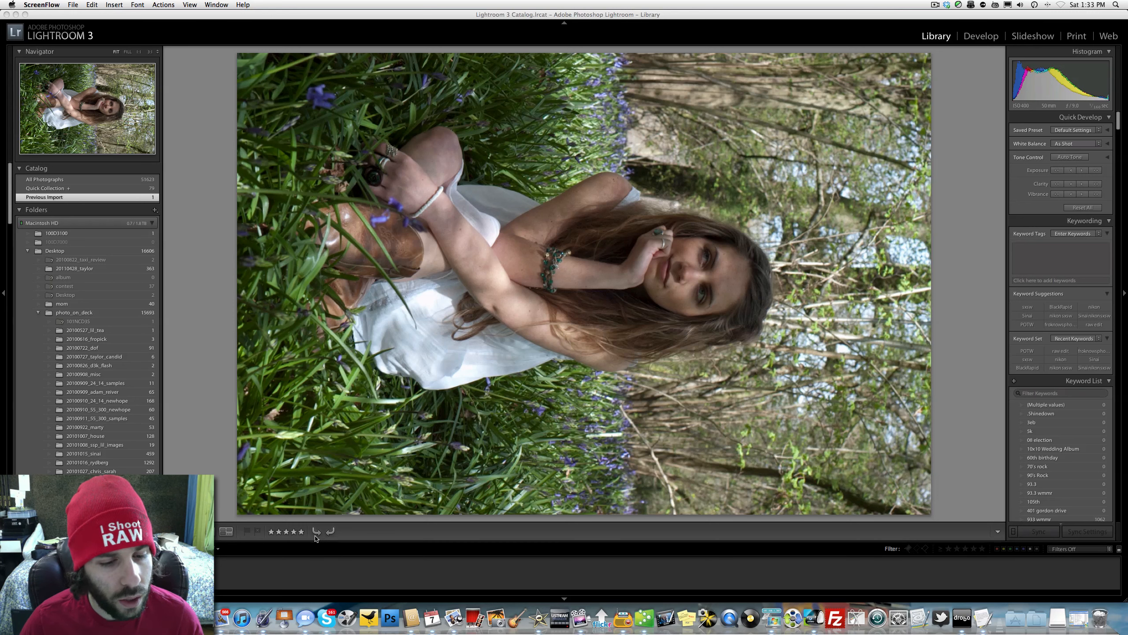
# Rotate the sideways portrait 90° counterclockwise so it stands upright, and open it in the Develop module.
pyautogui.click(316, 532)
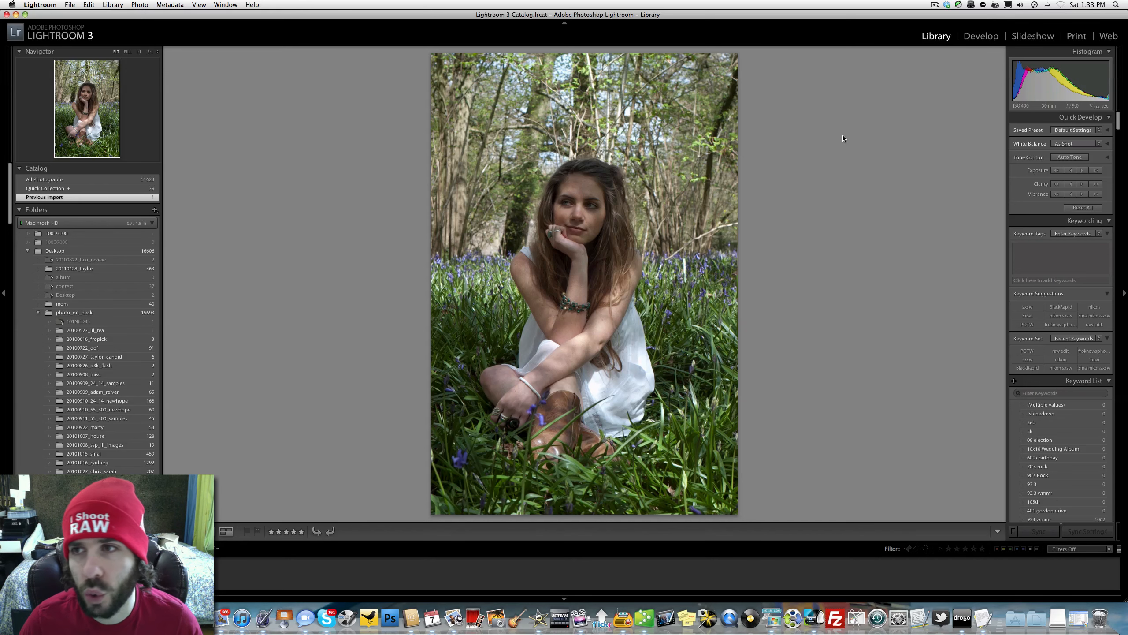
pyautogui.click(975, 37)
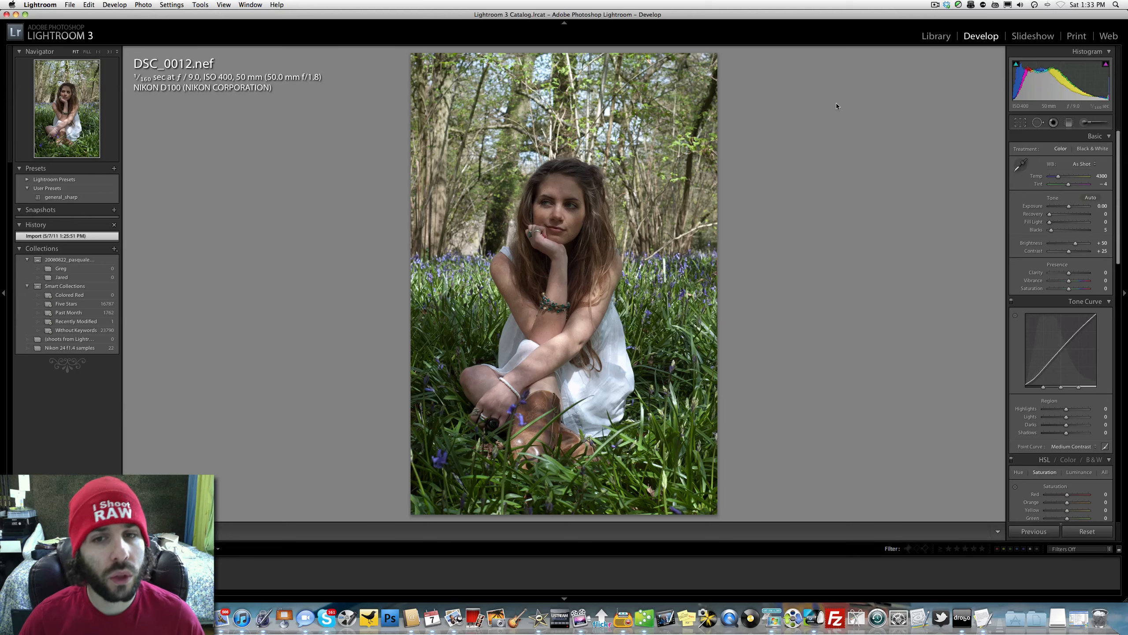
# Inspect the face up close and set temperature to 4955, exposure to +0.90, contrast to +54 and blacks to 10.
pyautogui.click(555, 144)
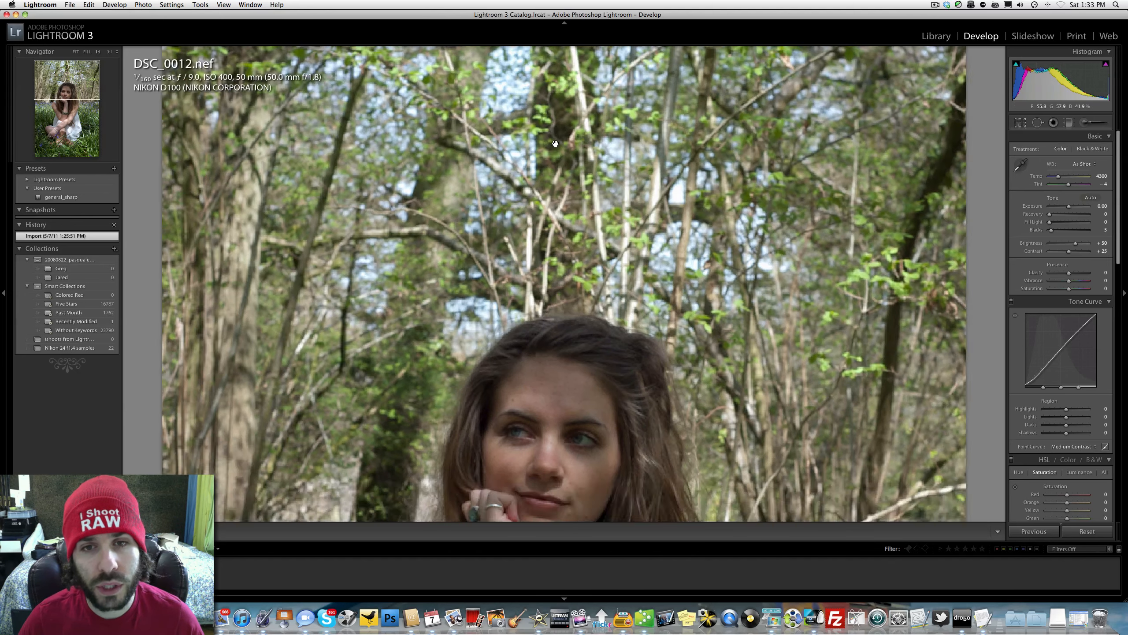
pyautogui.click(581, 154)
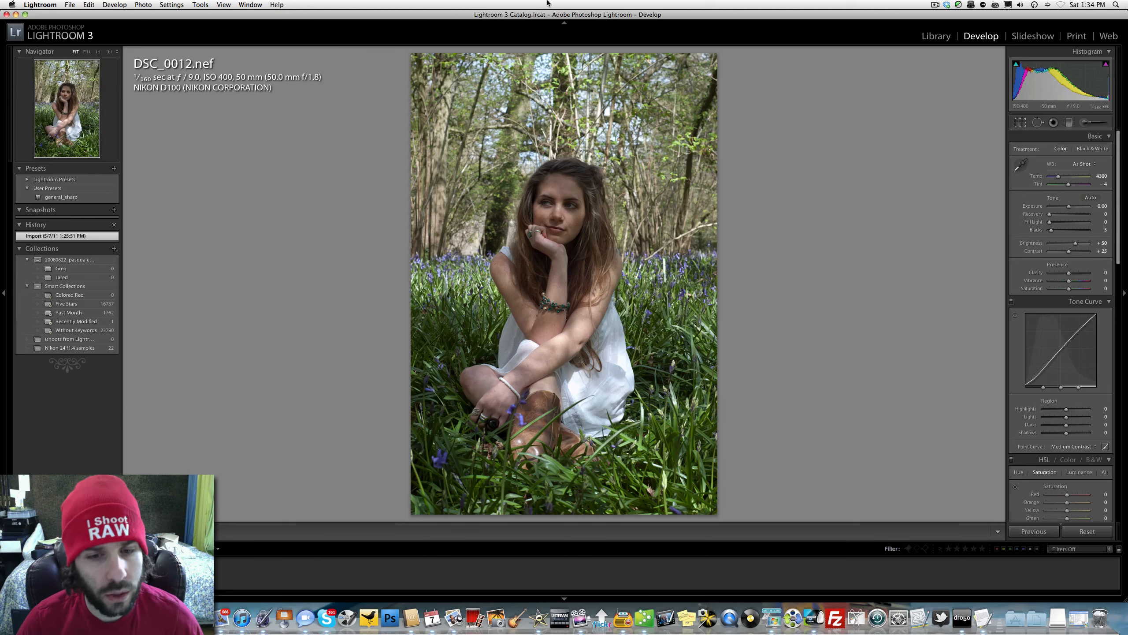
pyautogui.click(544, 220)
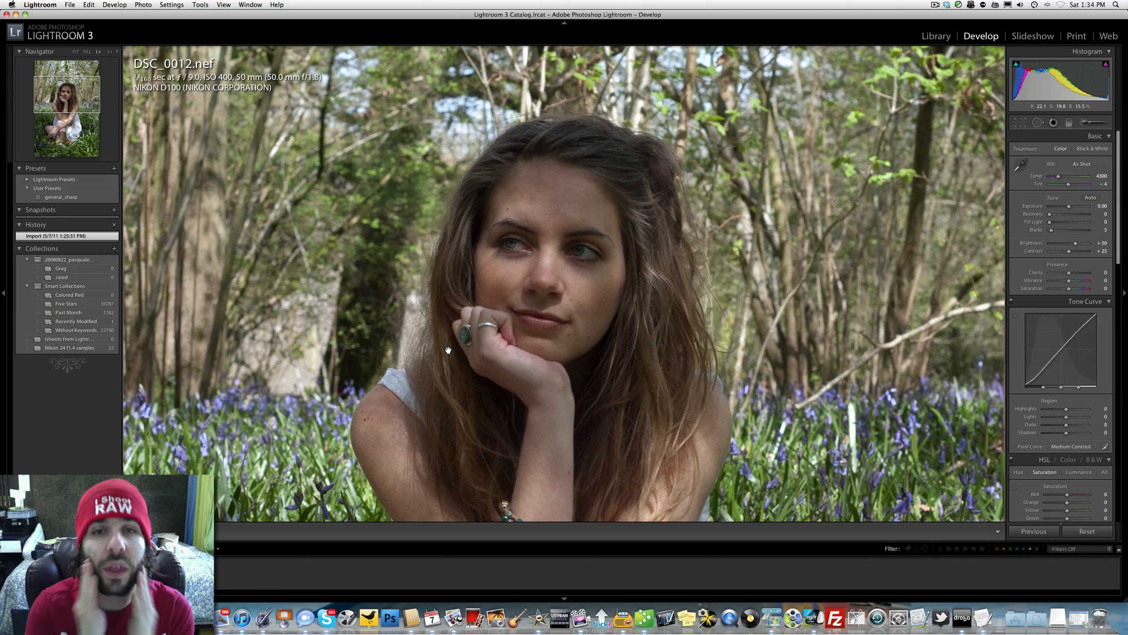
pyautogui.click(500, 292)
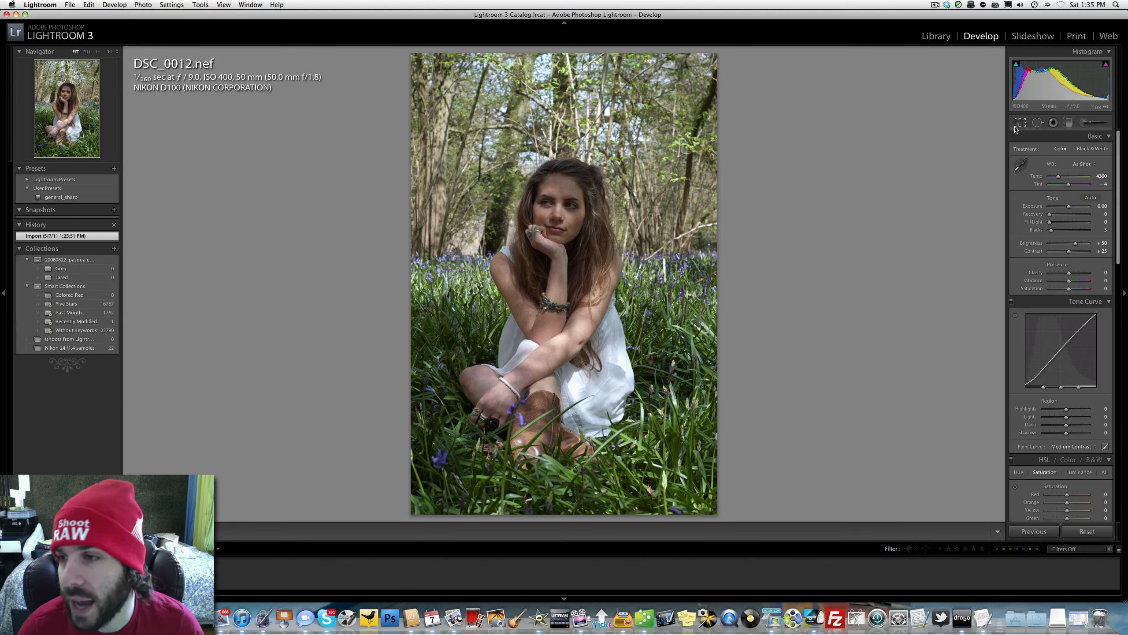
pyautogui.moveTo(1058, 176); pyautogui.dragTo(1038, 182)
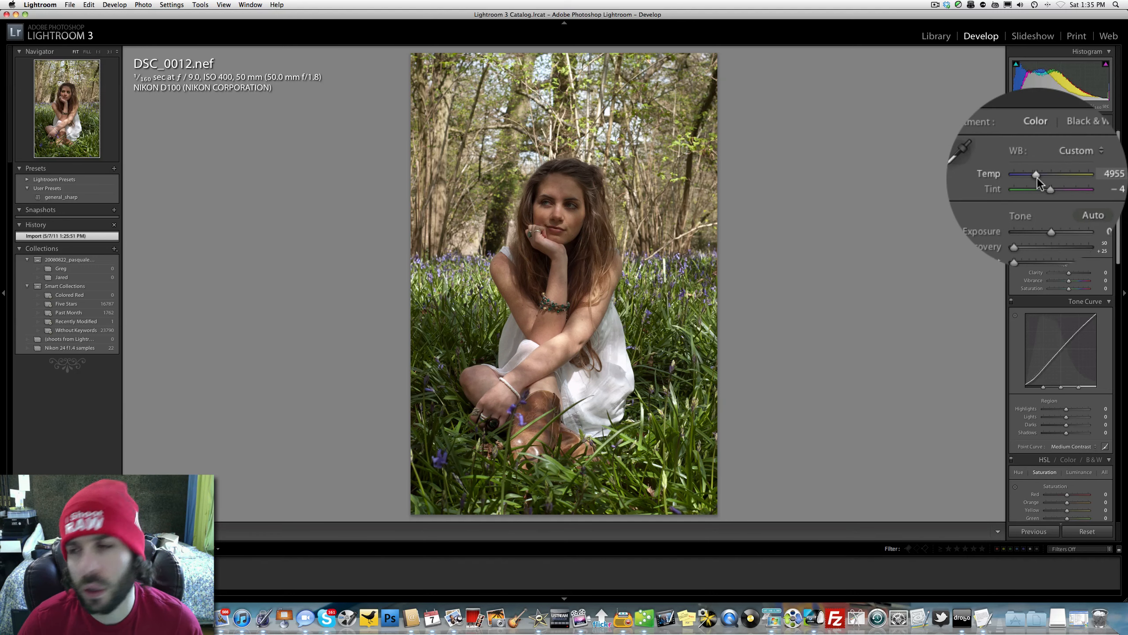
pyautogui.moveTo(1037, 204); pyautogui.dragTo(1037, 204)
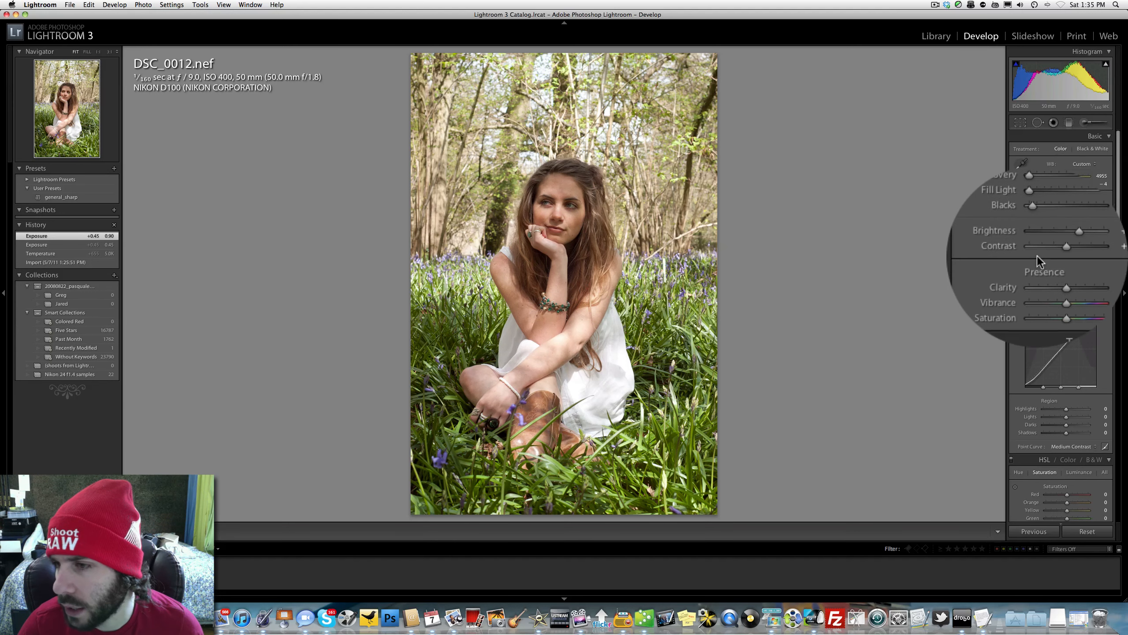
pyautogui.moveTo(1033, 251); pyautogui.dragTo(1036, 229)
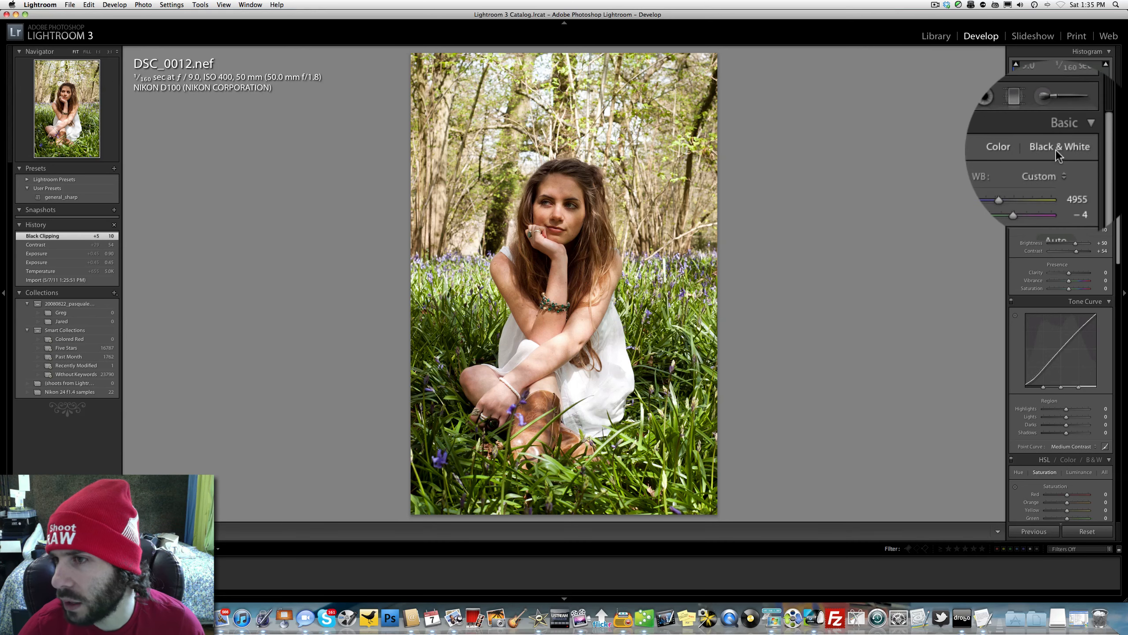
# Convert the photo to black and white, and try tone curve highlights at +23 before resetting them to 0.
pyautogui.click(1056, 150)
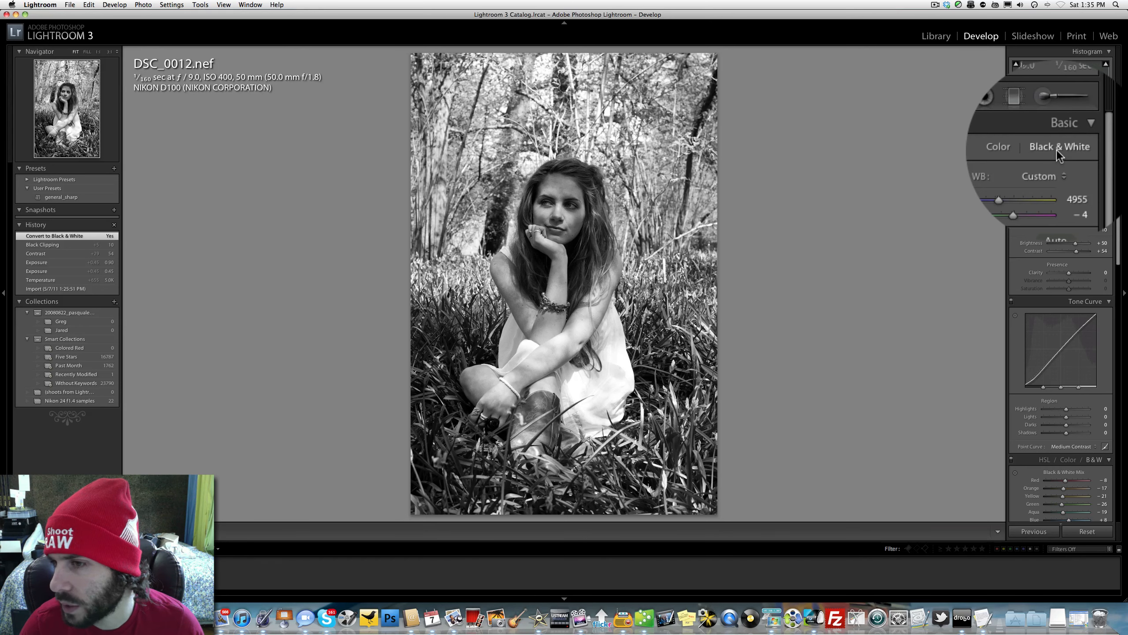
pyautogui.click(1094, 299)
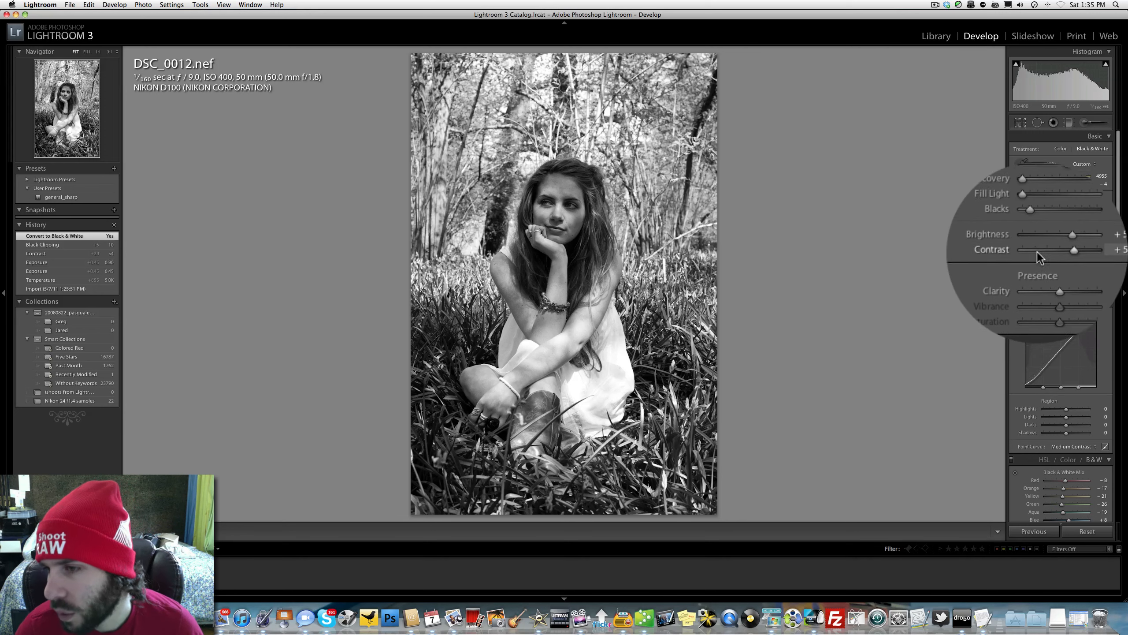
pyautogui.scroll(-2, 1036, 254)
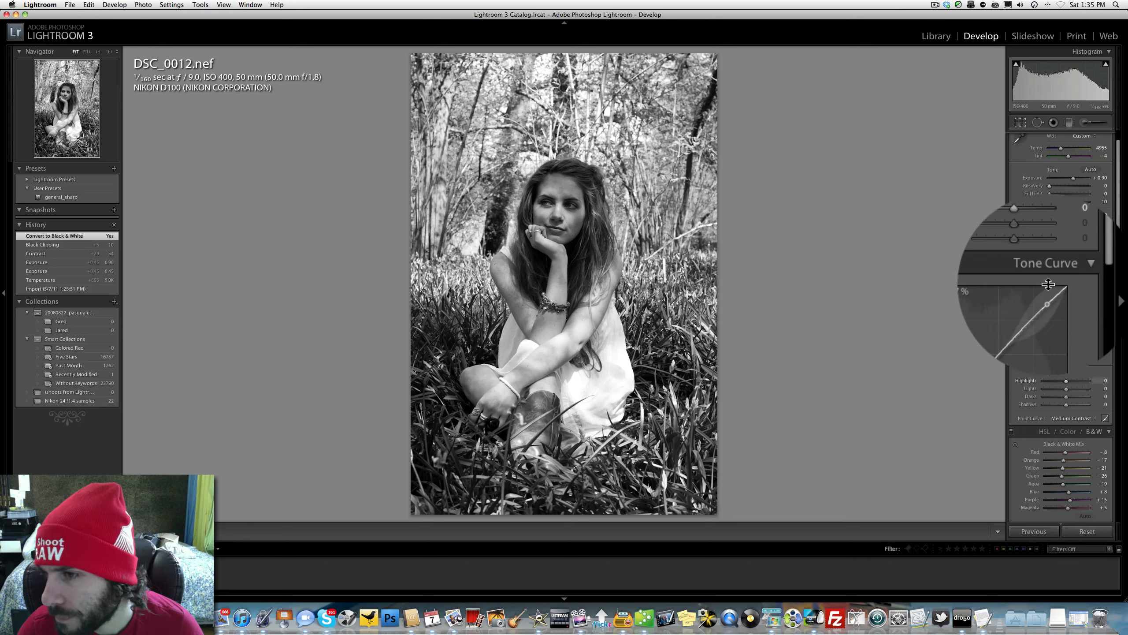
pyautogui.scroll(1, 1044, 284)
pyautogui.moveTo(1066, 390); pyautogui.dragTo(1036, 391)
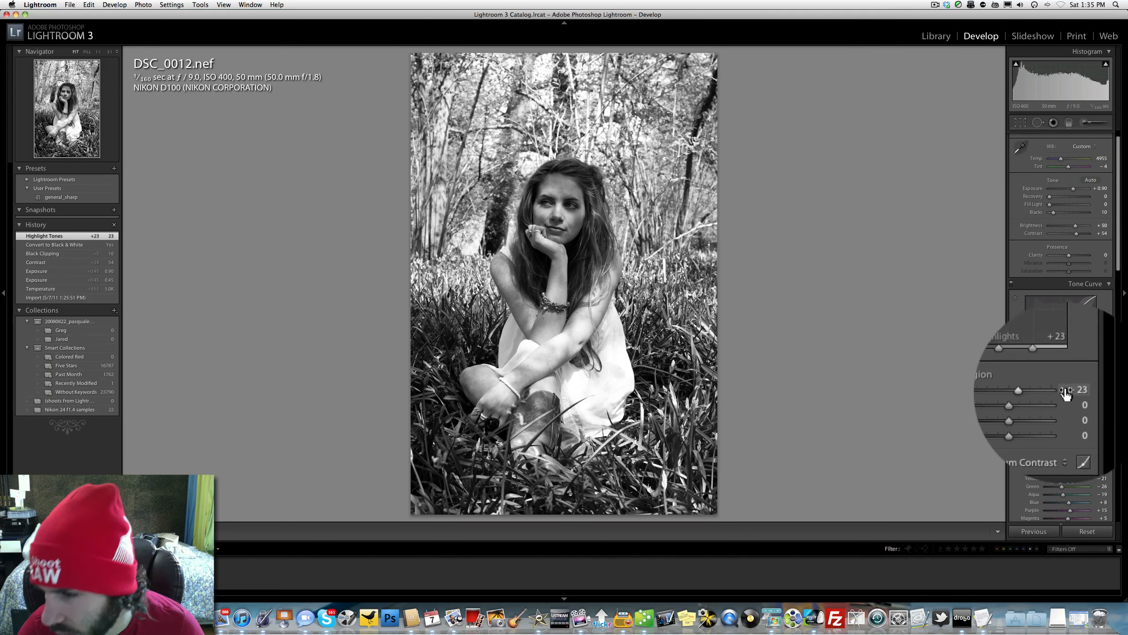
pyautogui.write('0')
pyautogui.press('Return')
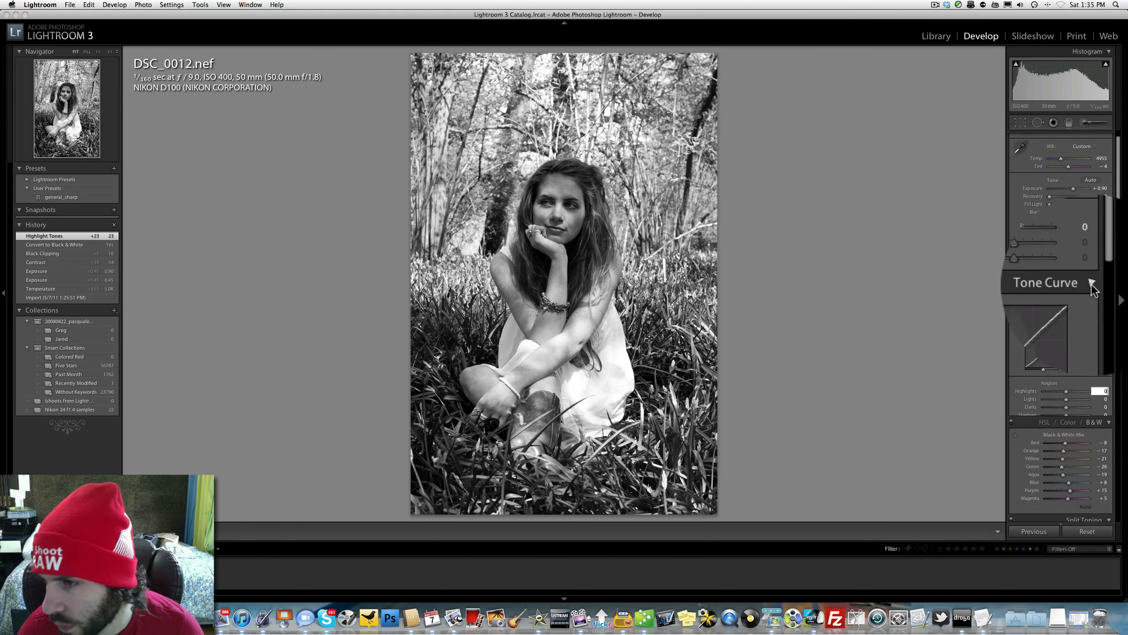
pyautogui.click(1091, 283)
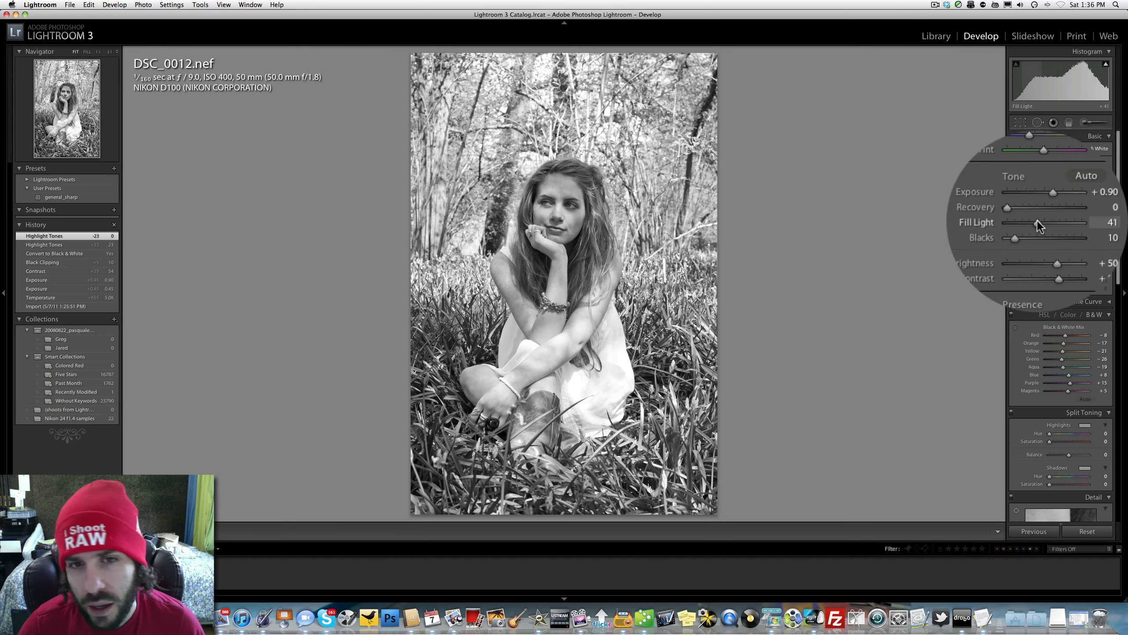
# Try a fill light of 41, reset it to 0, and return the photo to color treatment.
pyautogui.moveTo(950, 220); pyautogui.dragTo(953, 220)
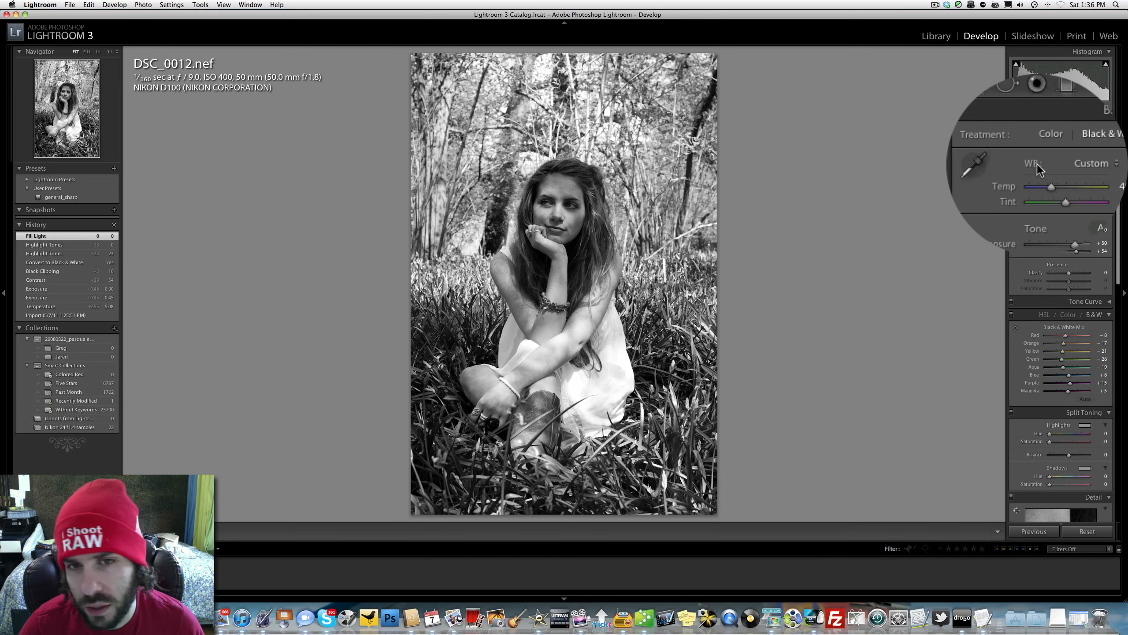
pyautogui.click(1041, 167)
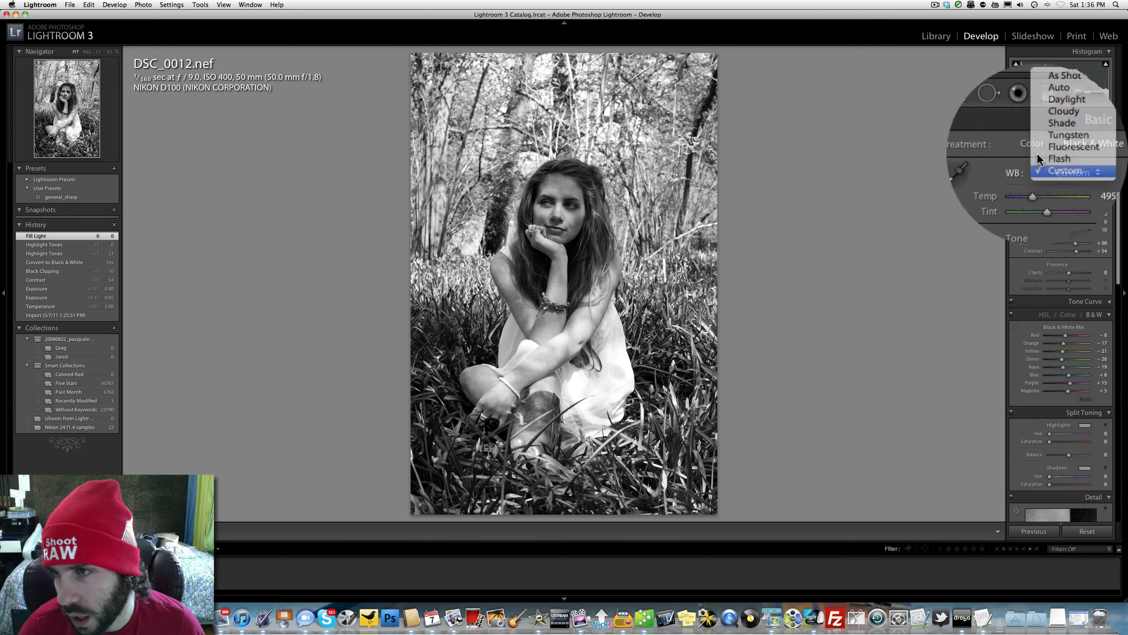
pyautogui.click(1037, 150)
pyautogui.click(1036, 148)
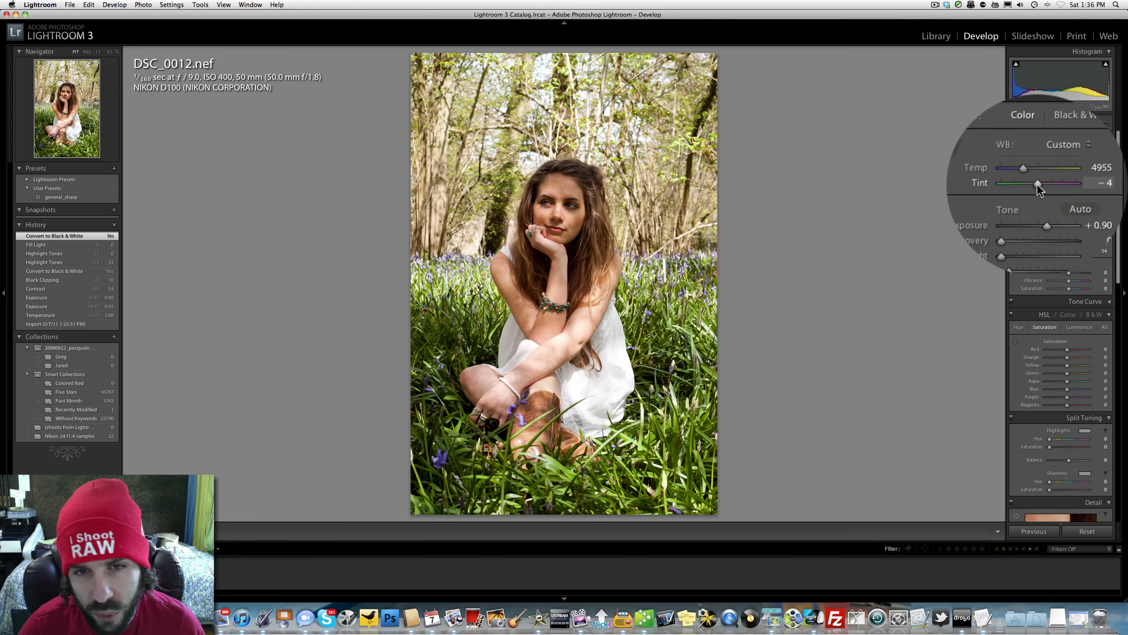
# Set the tint to +3 and check the skin tones on the face up close.
pyautogui.moveTo(1036, 184); pyautogui.dragTo(1036, 184)
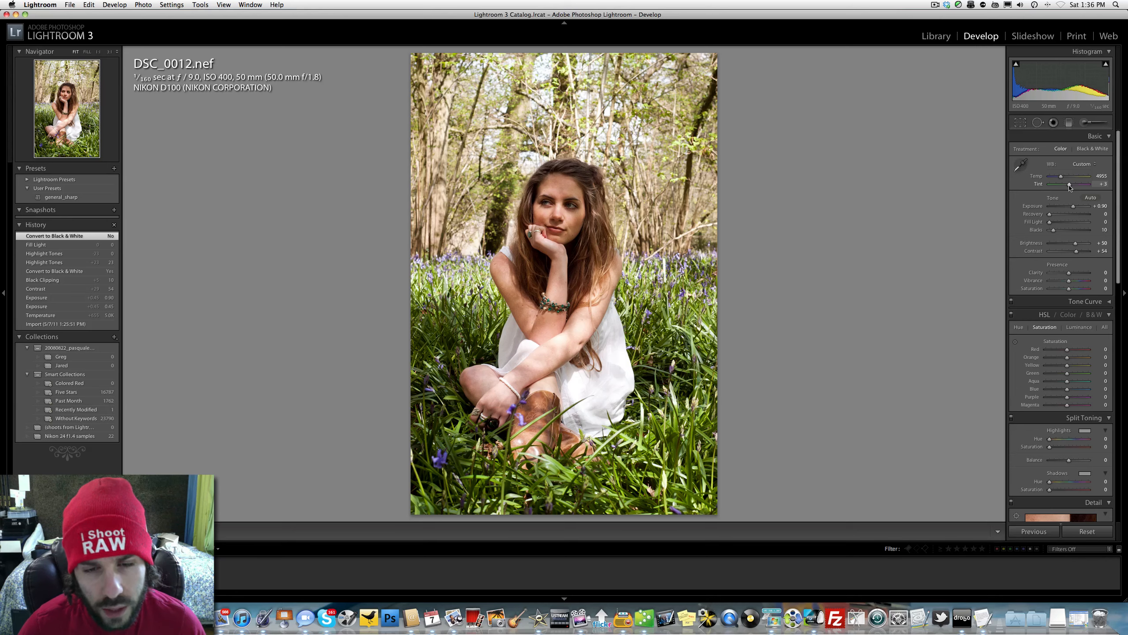
pyautogui.click(575, 163)
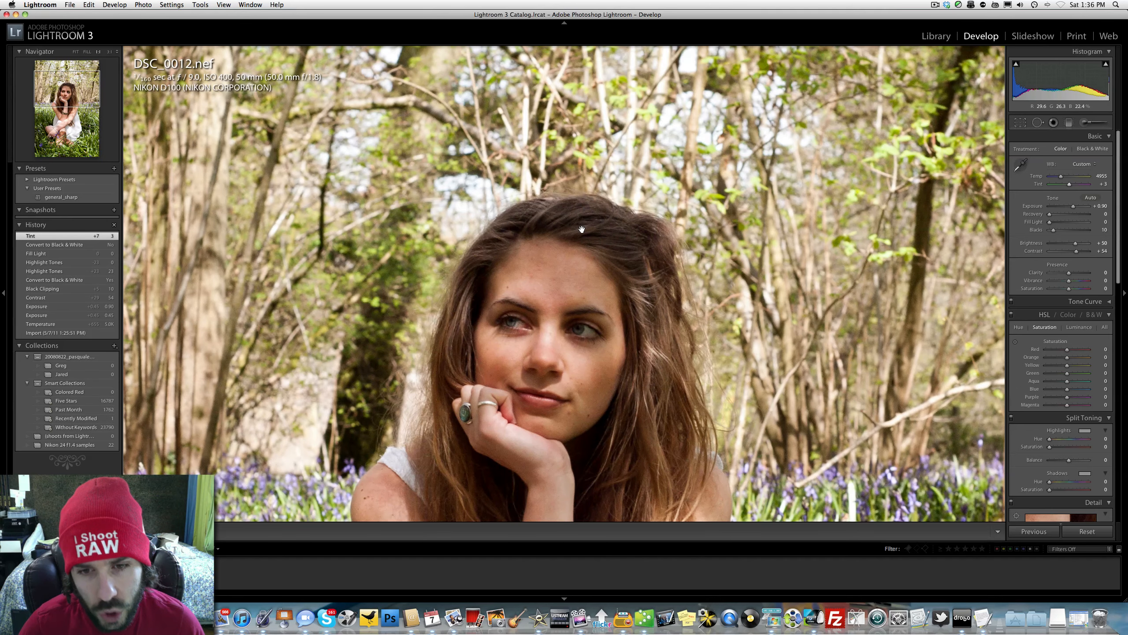
pyautogui.click(581, 229)
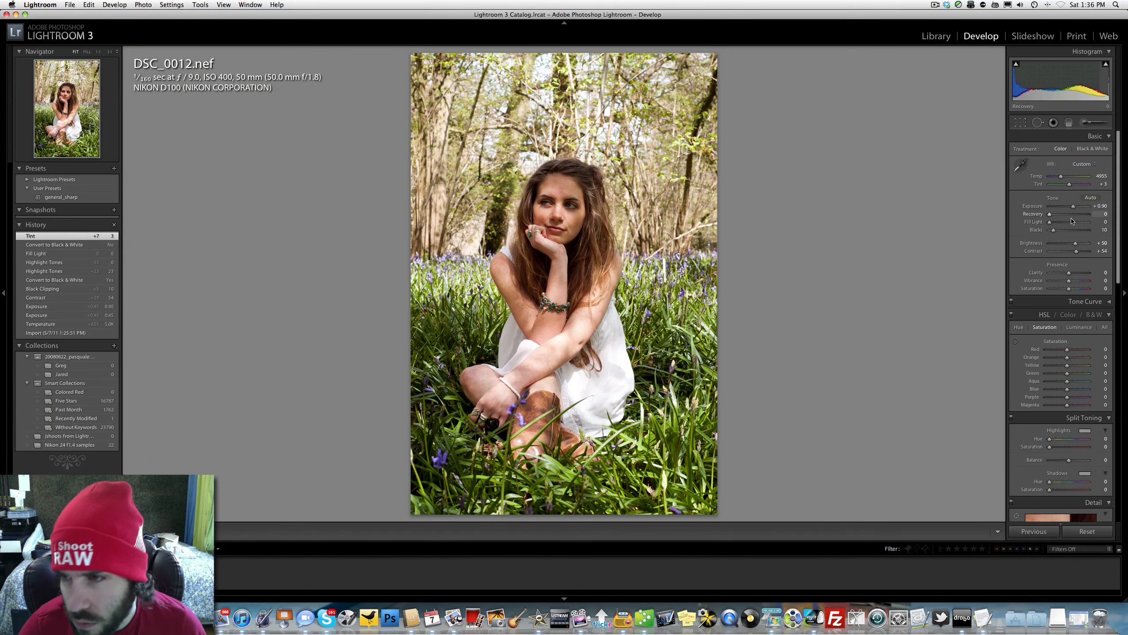
# Try raising the fill light on the color version and reset it to 0.
pyautogui.click(1037, 223)
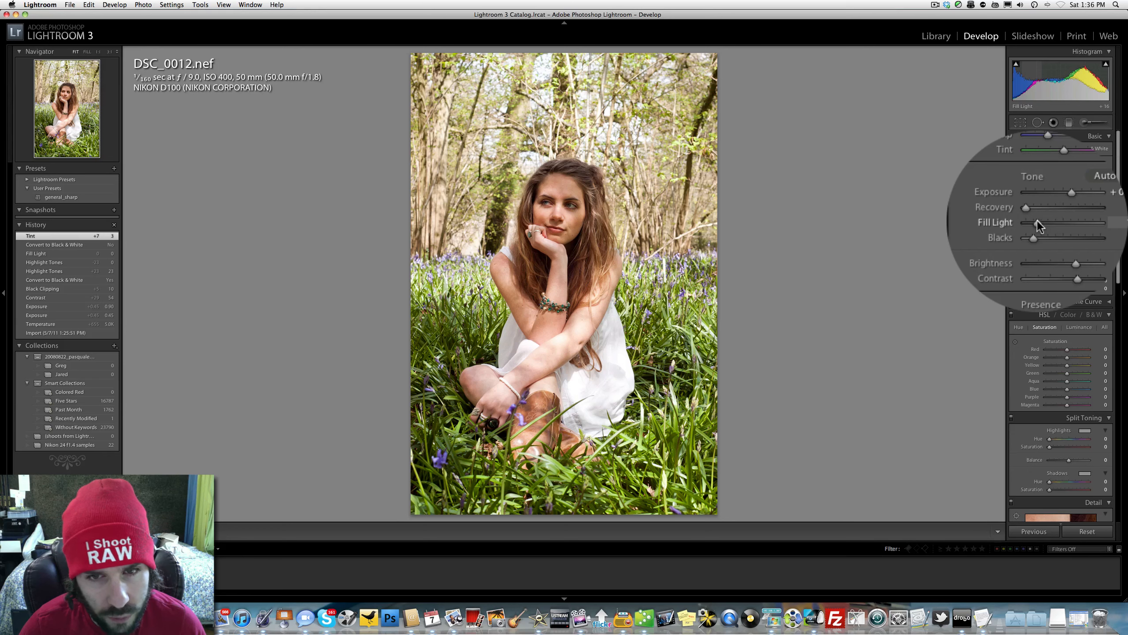
pyautogui.moveTo(1038, 222); pyautogui.dragTo(982, 221)
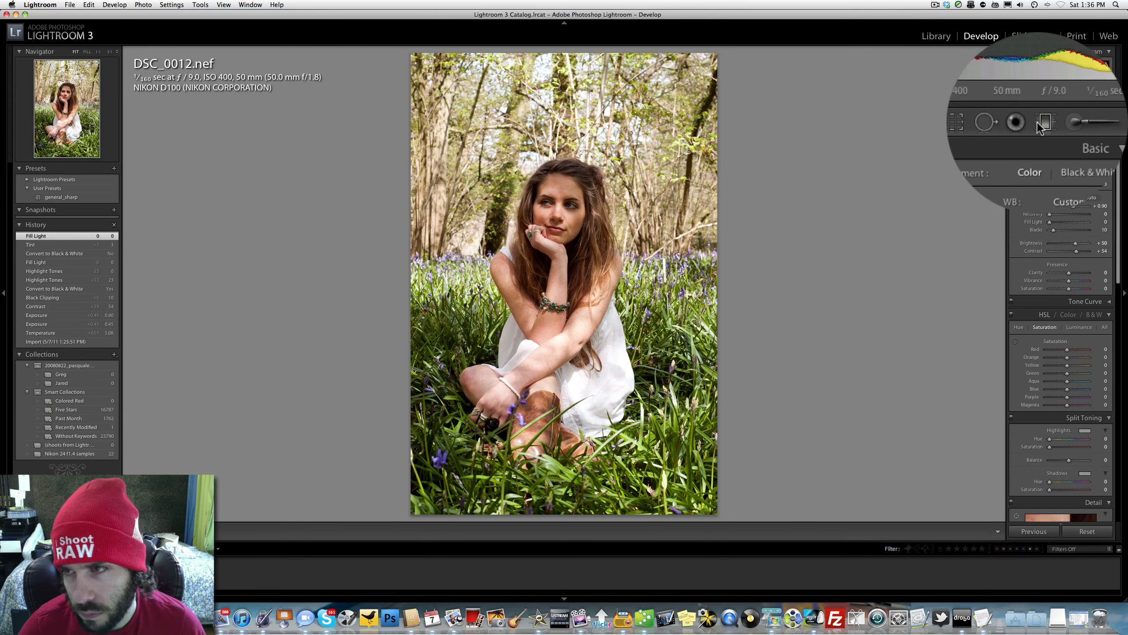
# Activate the Adjustment Brush and set its size to 6.0 and feather to 43.
pyautogui.click(1084, 122)
pyautogui.press('[')
pyautogui.press('[')
pyautogui.press('[')
pyautogui.press('[')
pyautogui.press('[')
pyautogui.press('[')
pyautogui.press('[')
pyautogui.press('[')
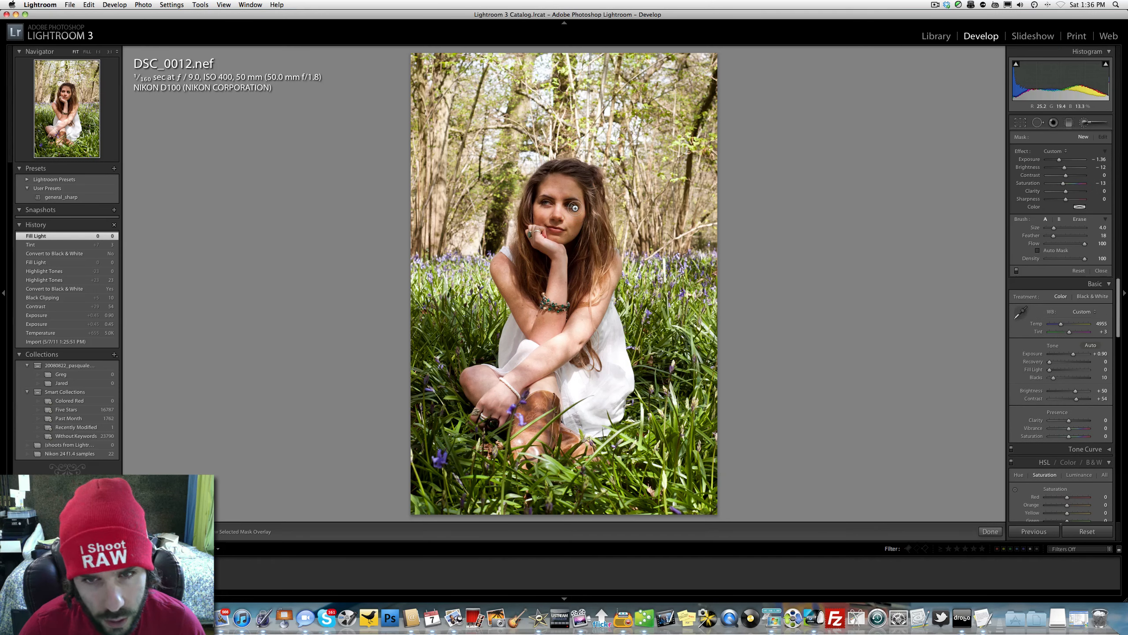
pyautogui.press(']')
pyautogui.press(']')
pyautogui.press(']')
pyautogui.press(']')
pyautogui.hotkey('shift', ']')
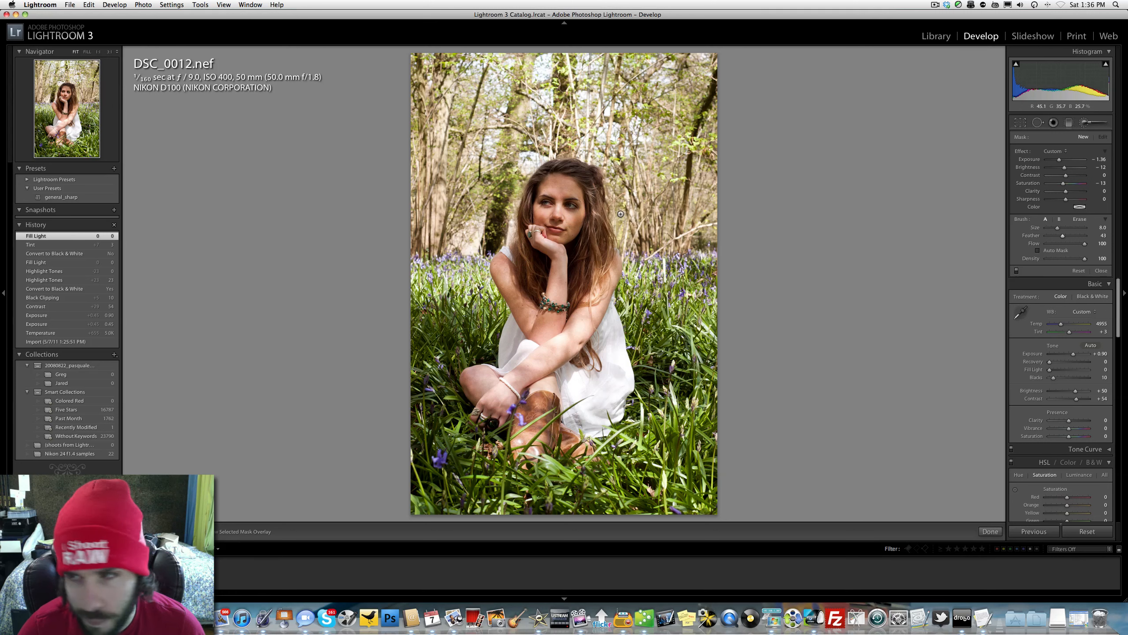
# Brush over the woman's face at exposure 0.33, and set the brushed adjustment to saturation 25 and exposure 0.80.
pyautogui.moveTo(1059, 159); pyautogui.dragTo(1067, 161)
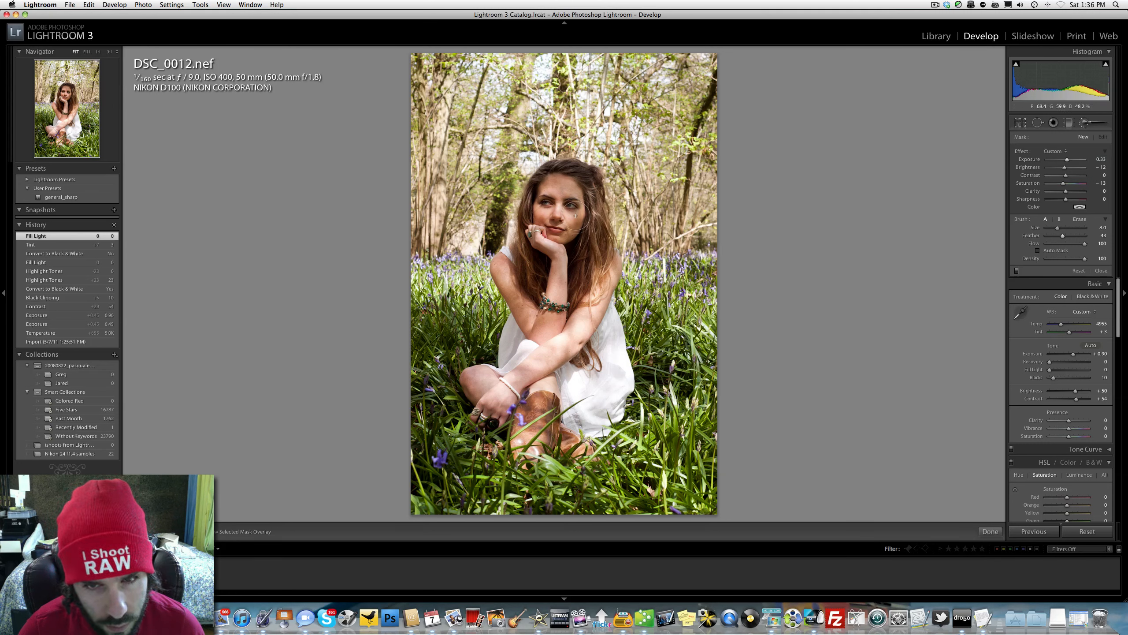
pyautogui.click(569, 192)
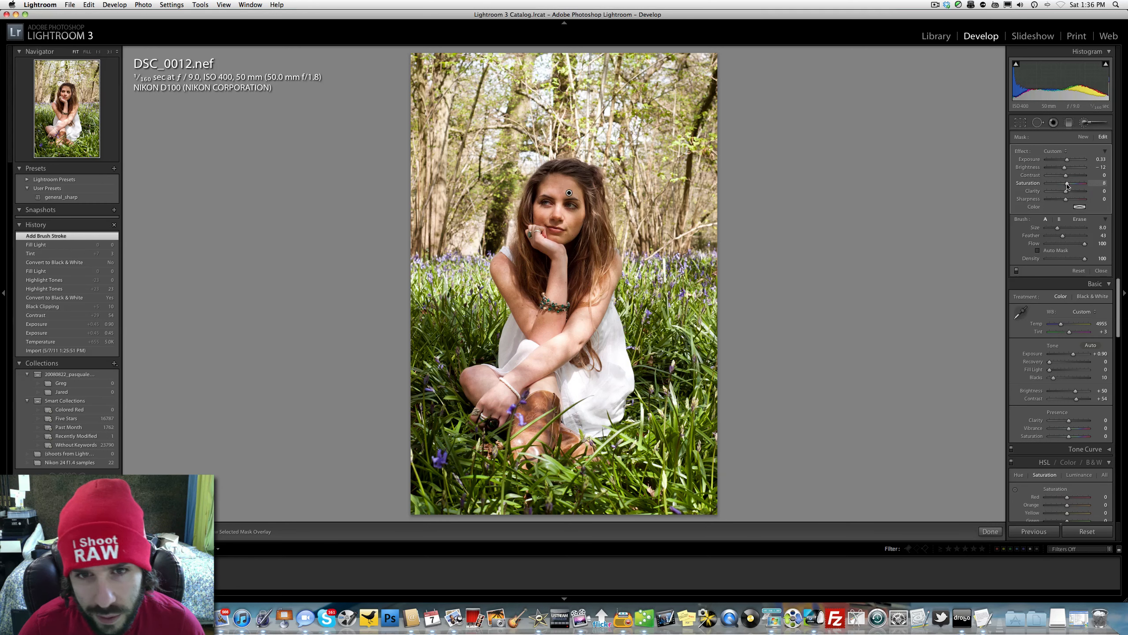
pyautogui.moveTo(1067, 186); pyautogui.dragTo(1069, 161)
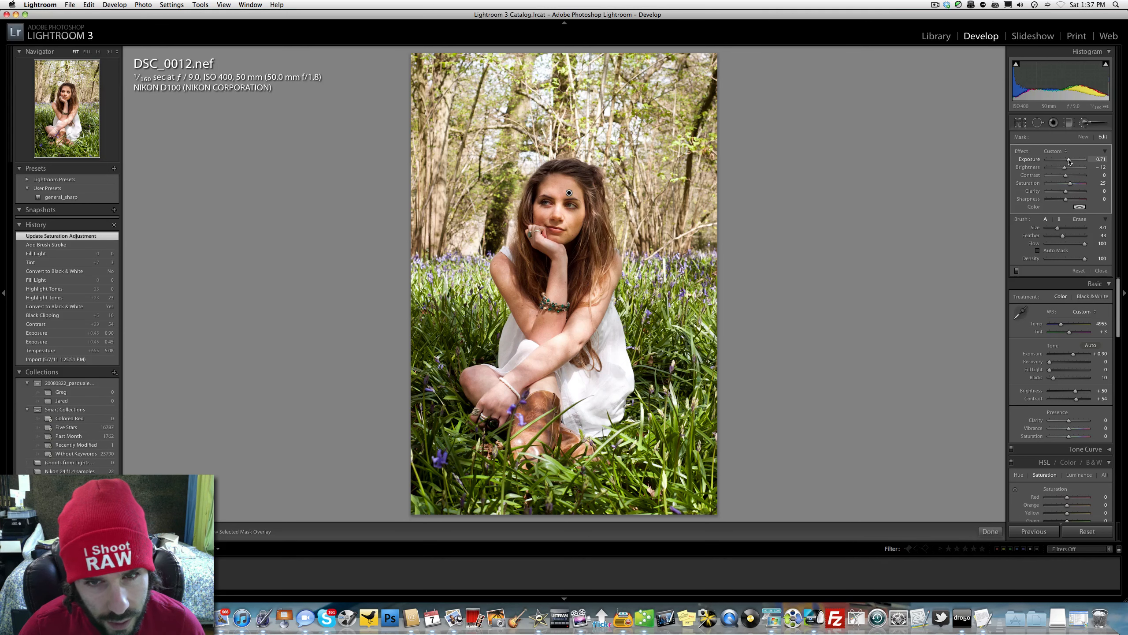
pyautogui.moveTo(1069, 161); pyautogui.dragTo(1070, 163)
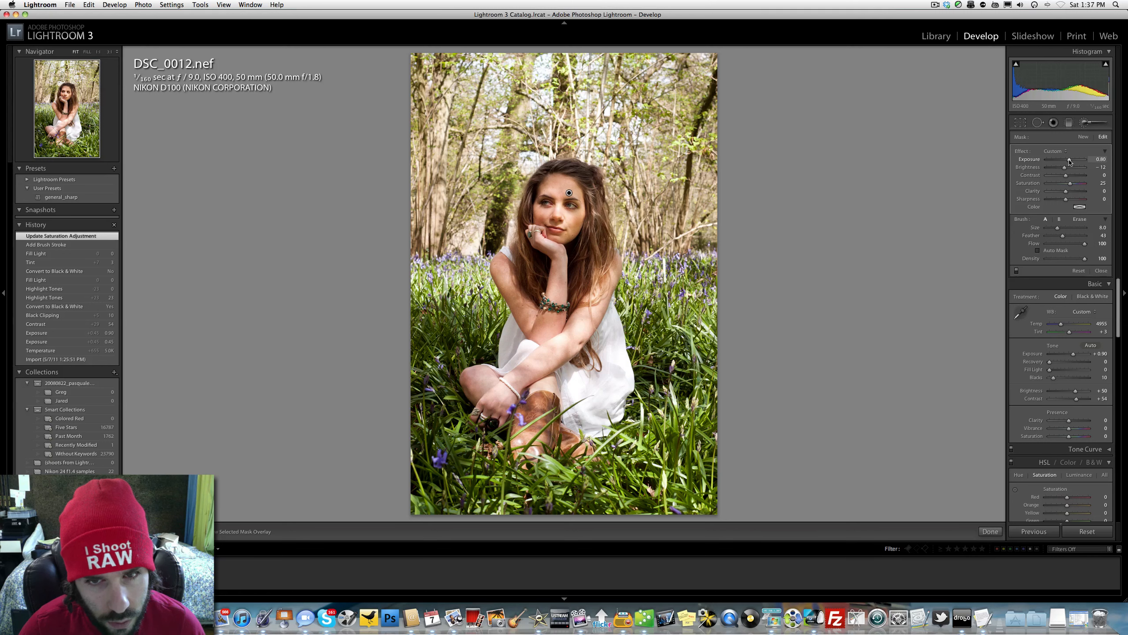
pyautogui.moveTo(1069, 162); pyautogui.dragTo(1069, 161)
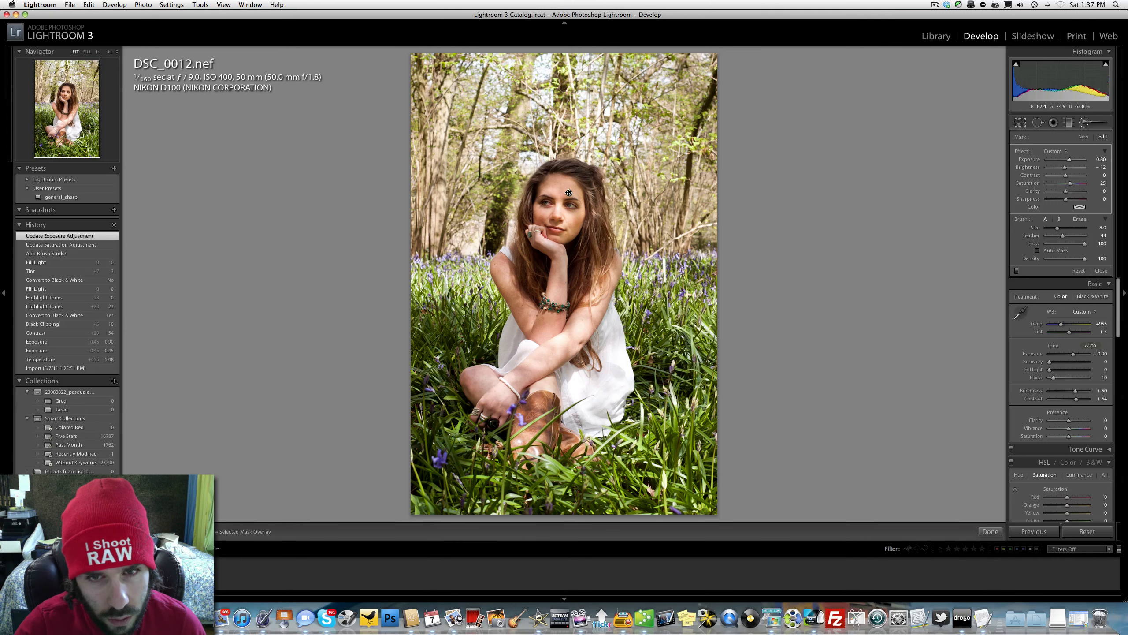
# Delete the face adjustment and compare the photo with and without it through the edit history, ending with the adjustment restored.
pyautogui.click(569, 193)
pyautogui.press('Delete')
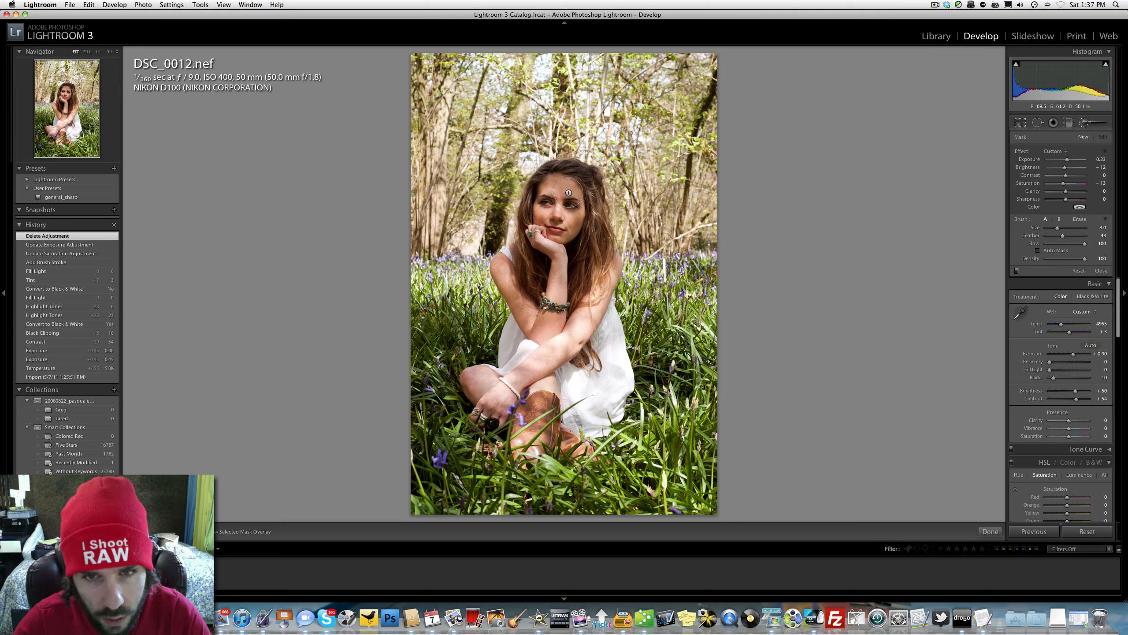
pyautogui.click(75, 245)
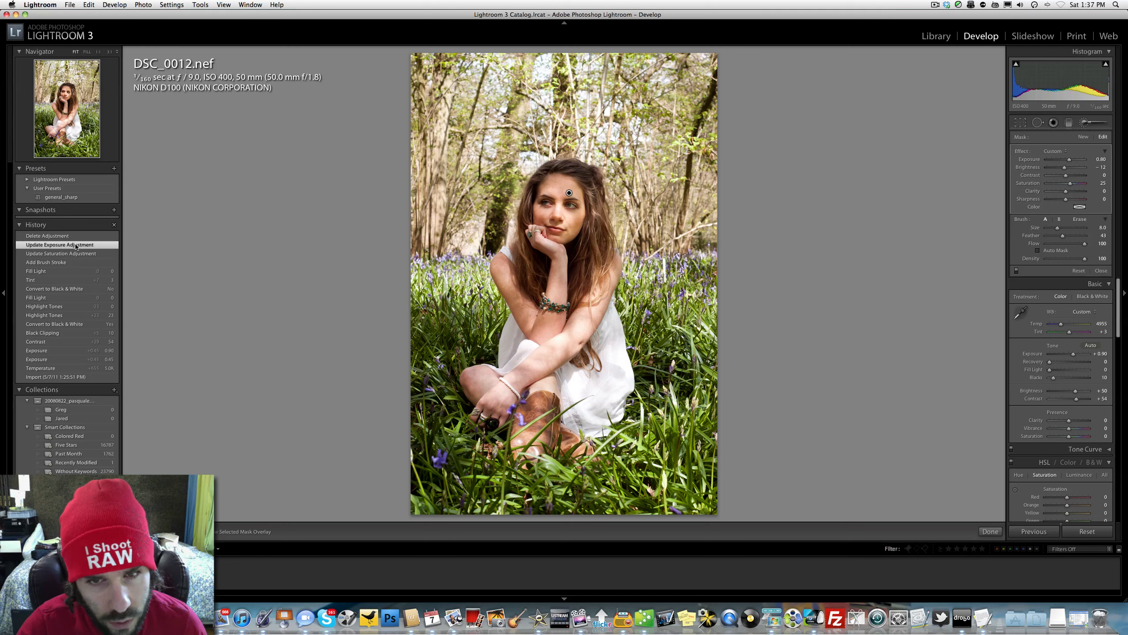
pyautogui.click(74, 236)
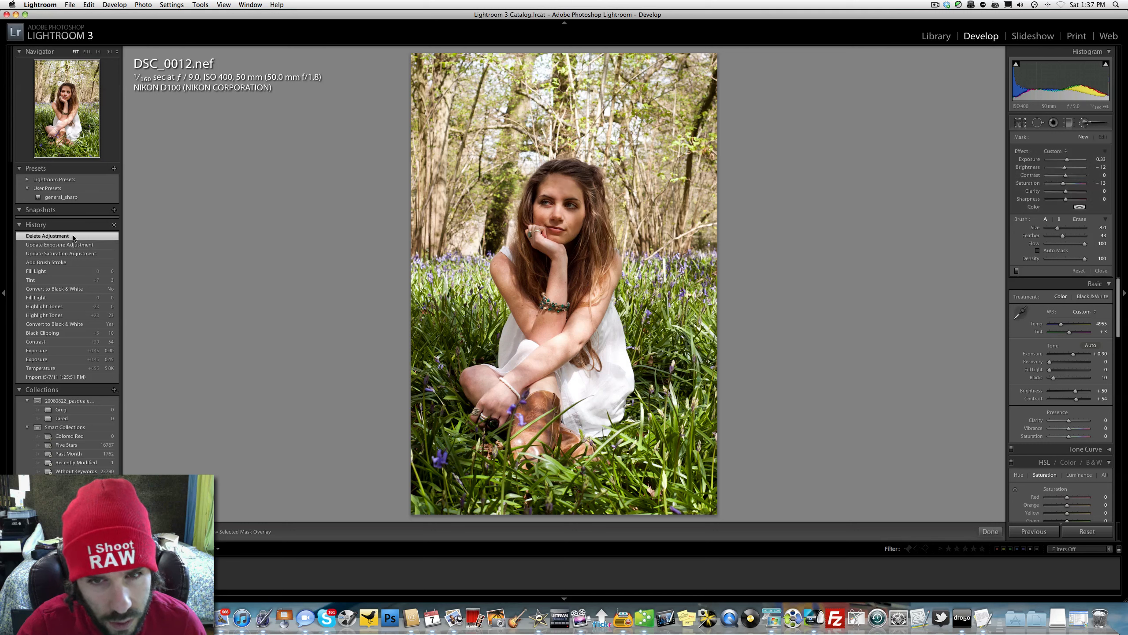
pyautogui.click(75, 245)
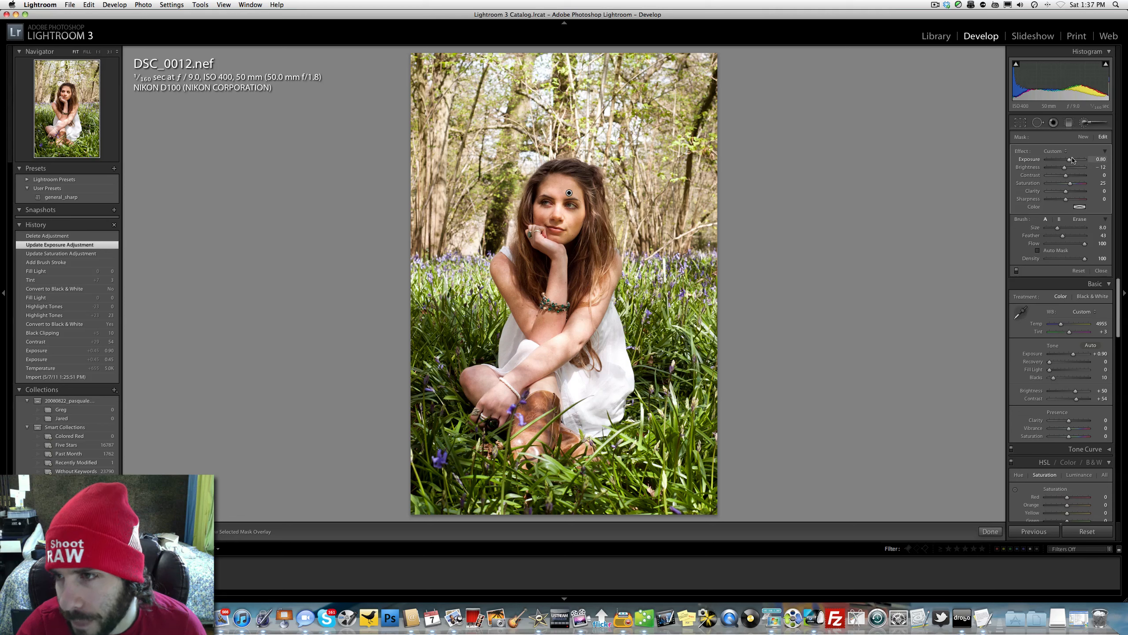
# Set the face adjustment's exposure to 0.71 and saturation to -1.
pyautogui.moveTo(1072, 161); pyautogui.dragTo(1066, 186)
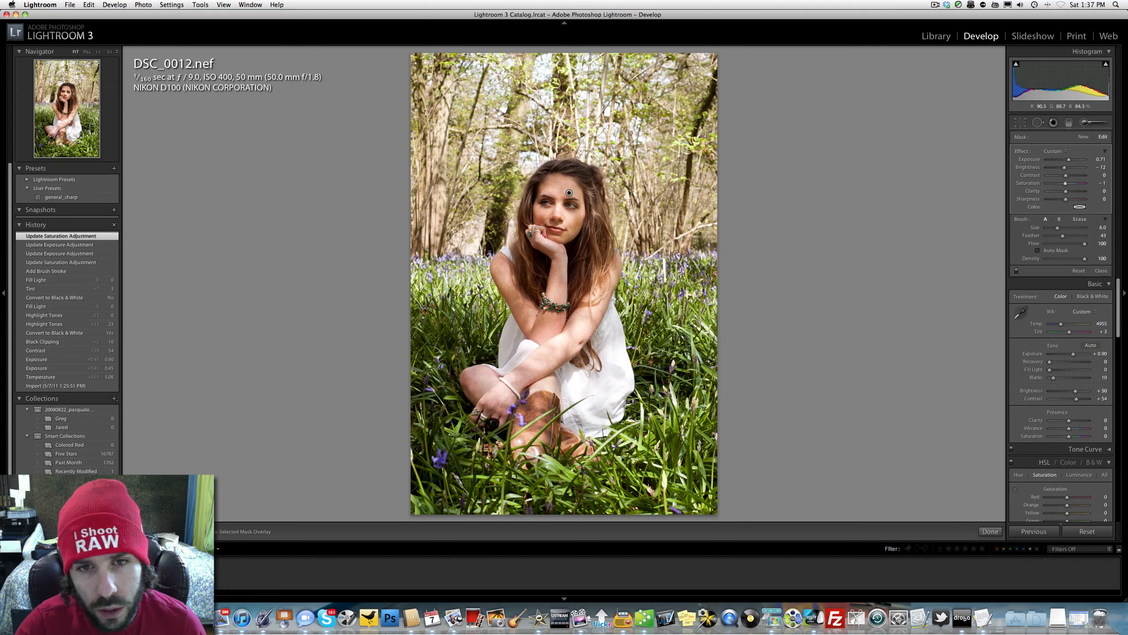
# Delete the face adjustment, restore it through the edit history to compare both versions, and close the Adjustment Brush.
pyautogui.press('Delete')
pyautogui.click(24, 245)
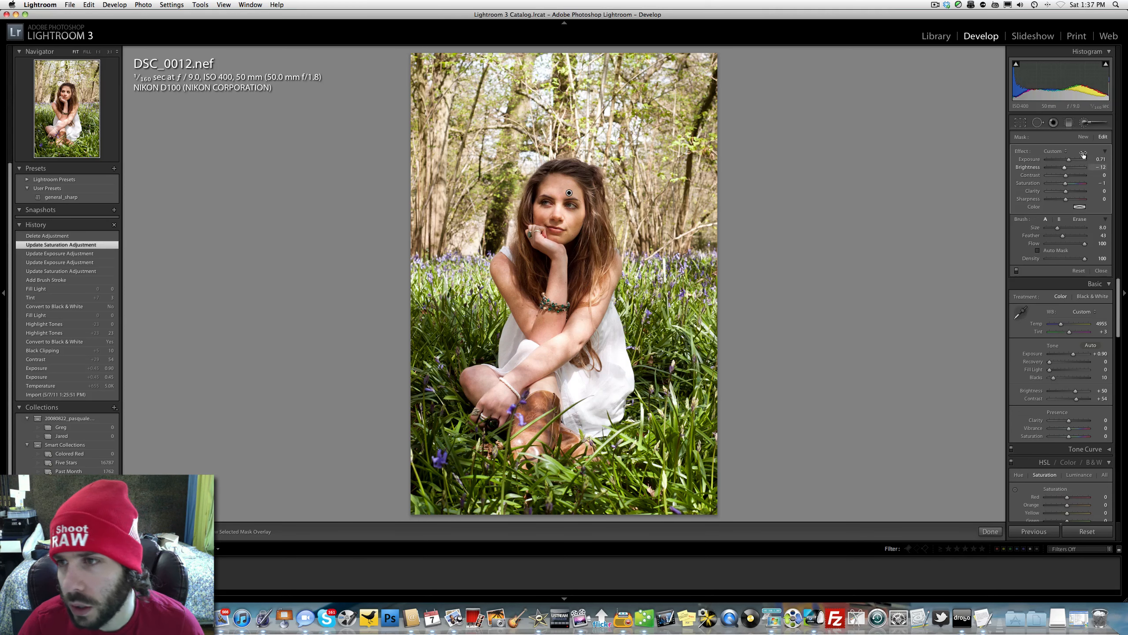
pyautogui.click(1036, 123)
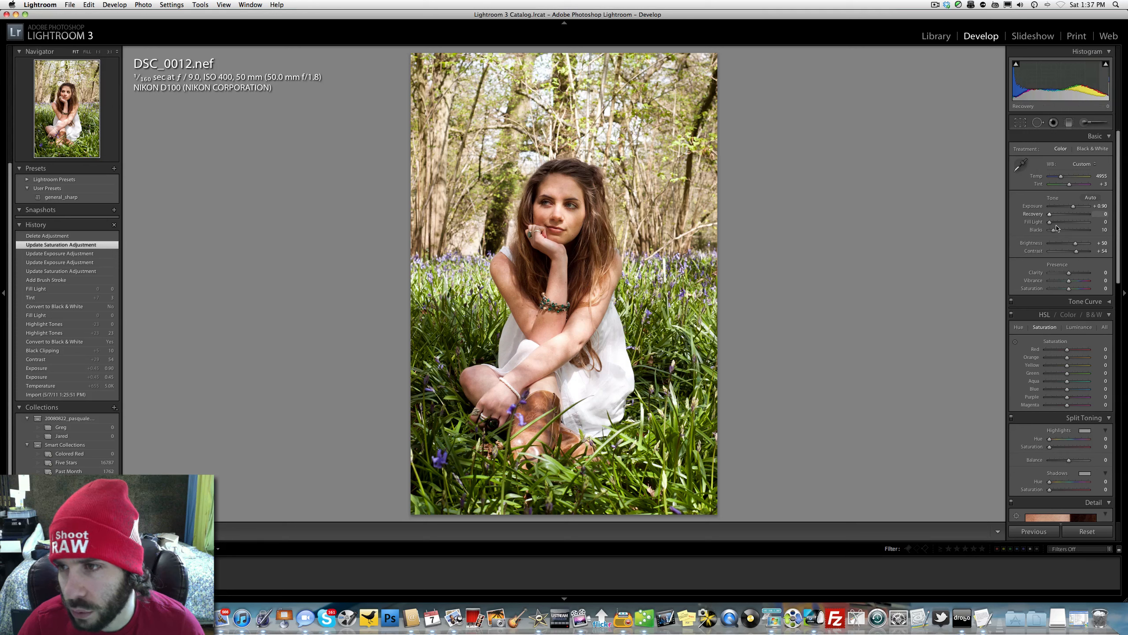
# Set the photo's contrast to +68 and the brushed face adjustment's saturation to -4.
pyautogui.moveTo(1079, 252); pyautogui.dragTo(1080, 253)
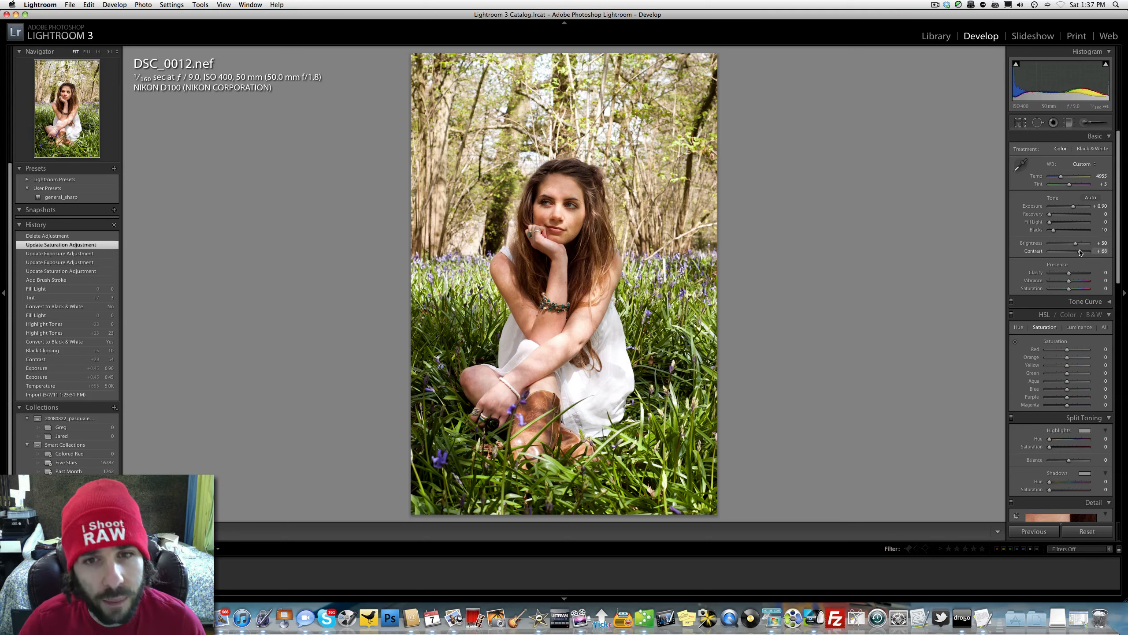
pyautogui.click(569, 207)
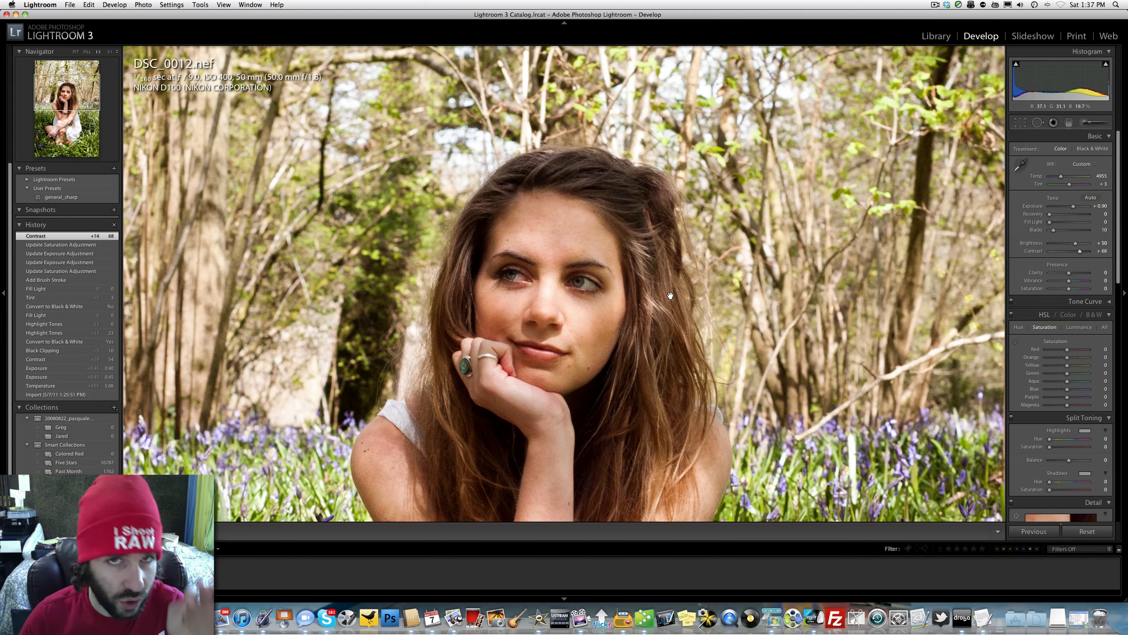
pyautogui.press('k')
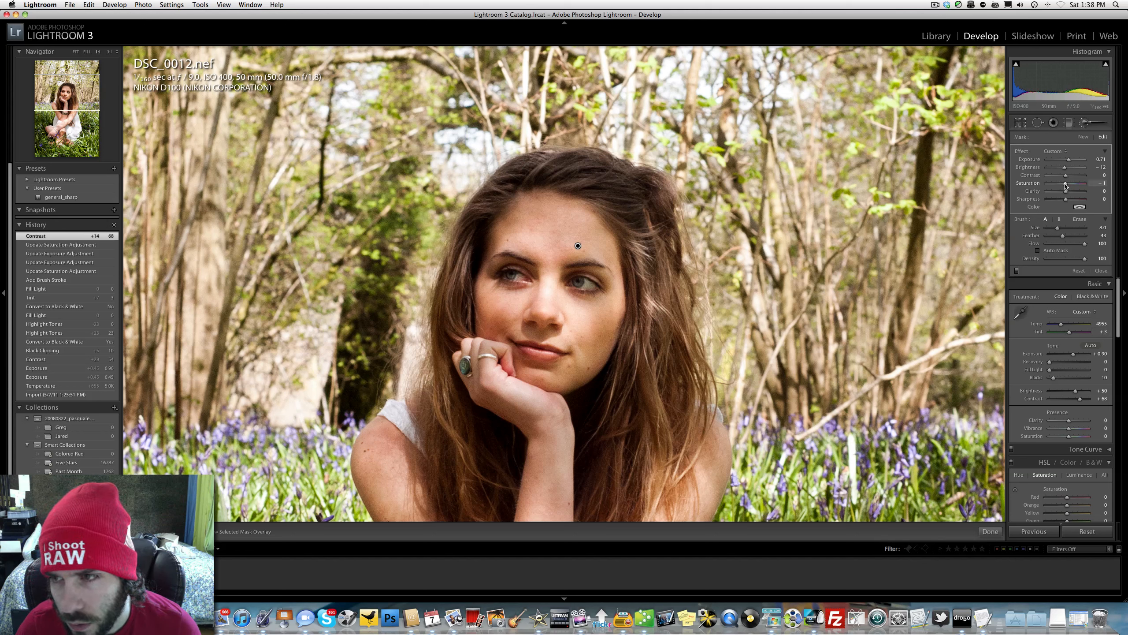
pyautogui.moveTo(1065, 186); pyautogui.dragTo(1065, 186)
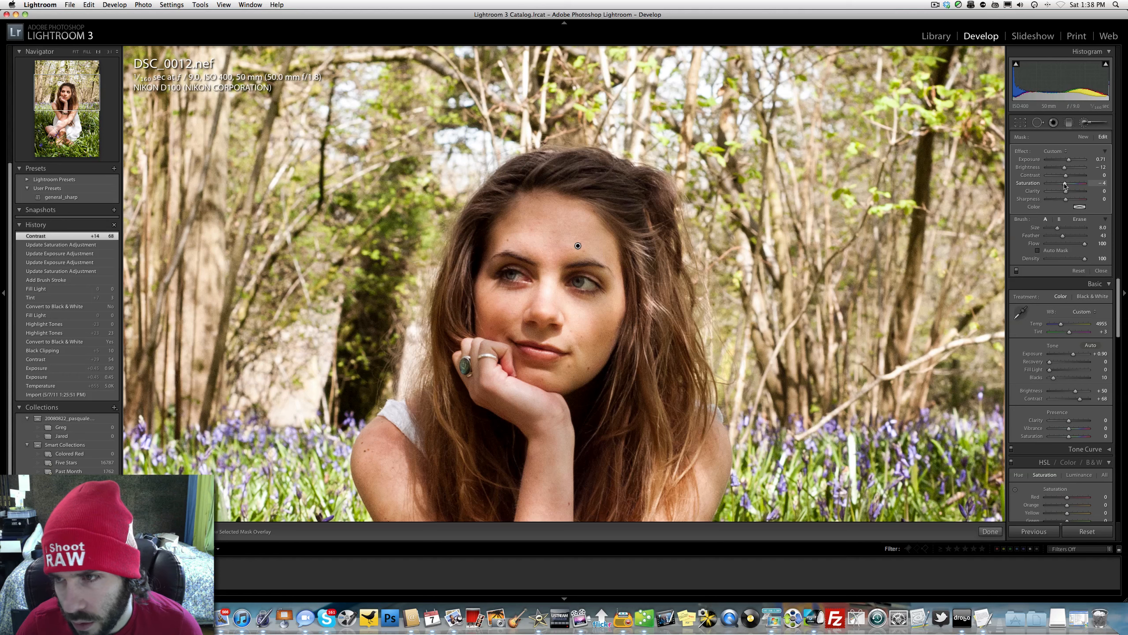
pyautogui.moveTo(1065, 186); pyautogui.dragTo(1065, 186)
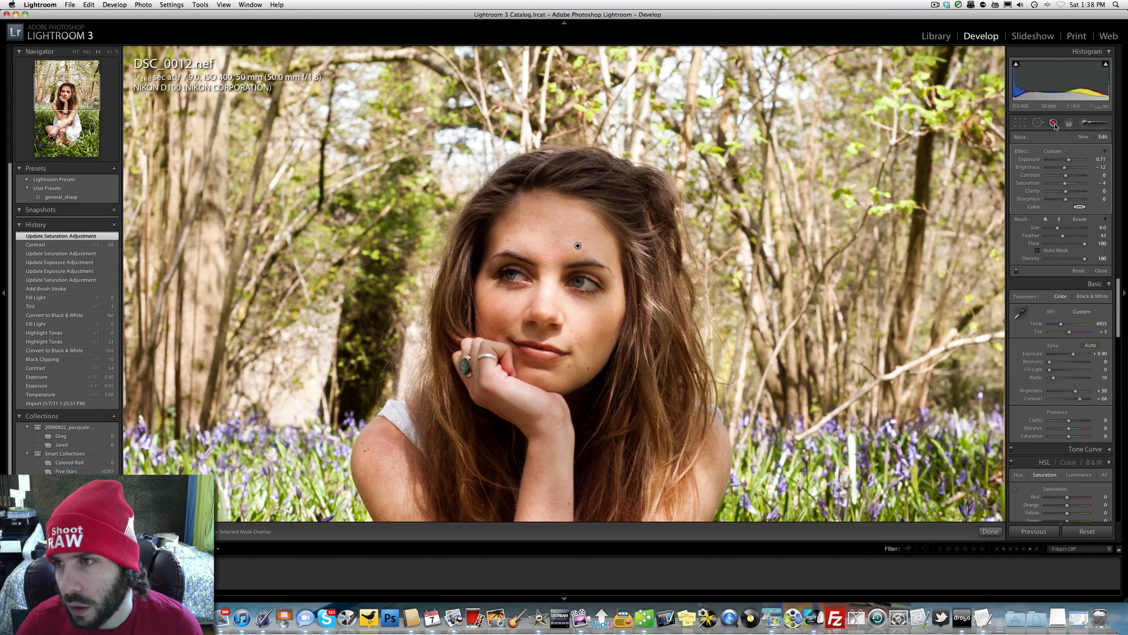
pyautogui.click(1078, 124)
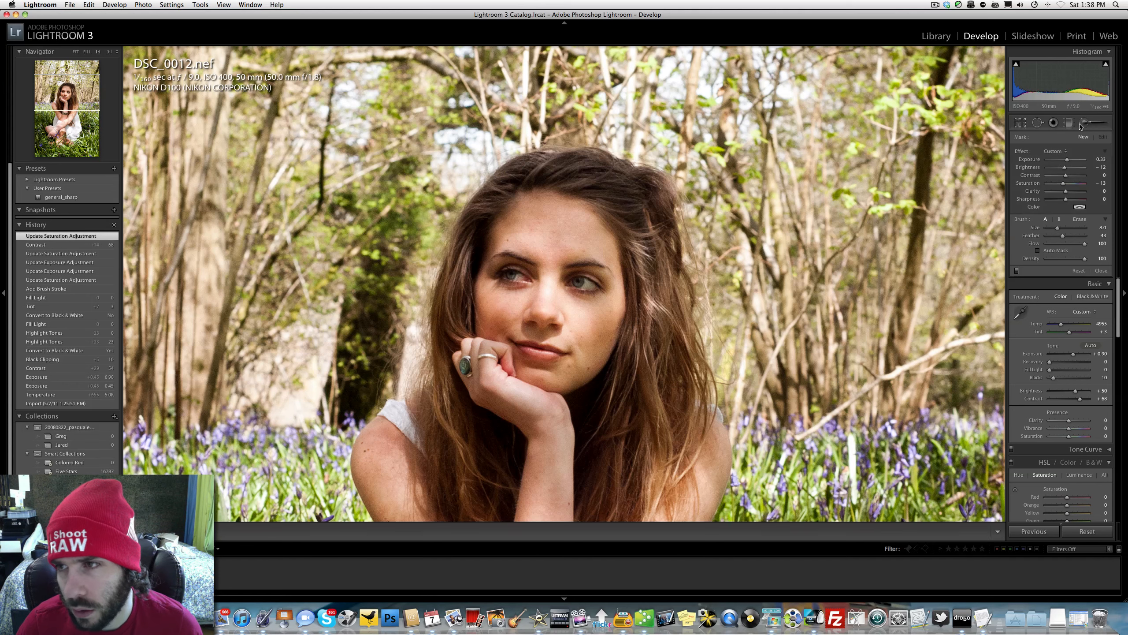
pyautogui.click(525, 269)
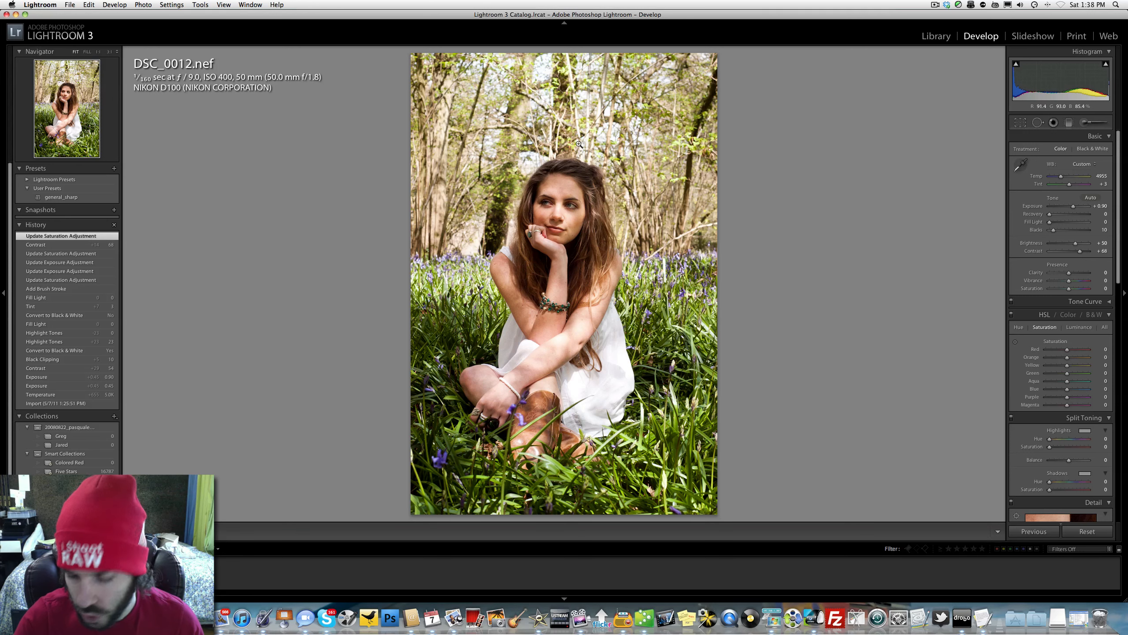
# Compare the edited portrait with its original version several times, ending on the edited version.
pyautogui.press('\\')
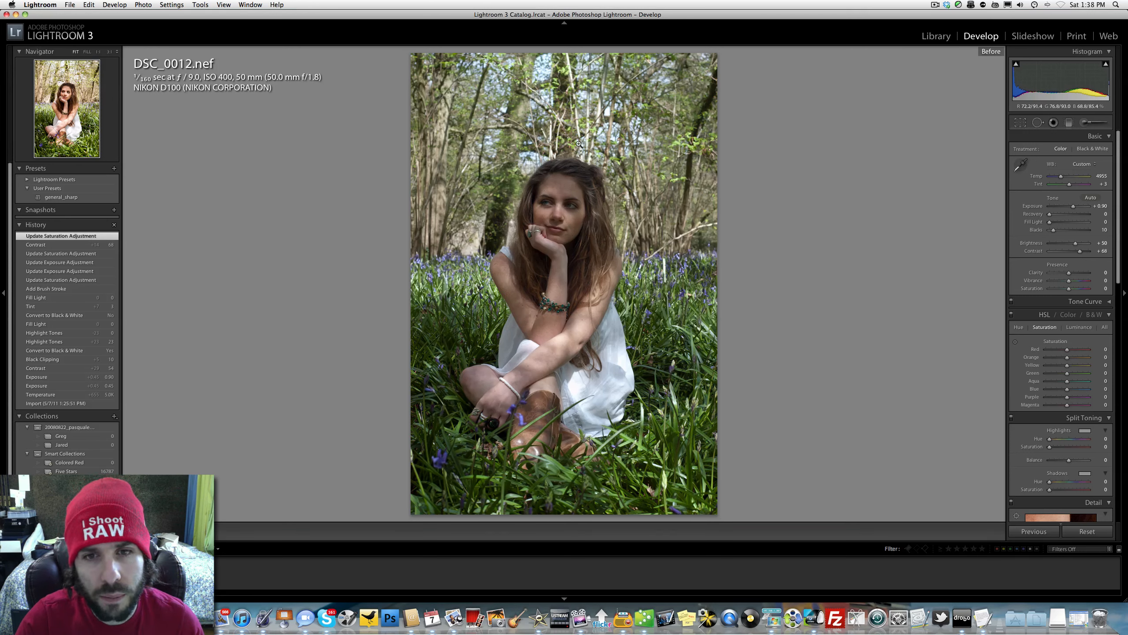
pyautogui.press('\\')
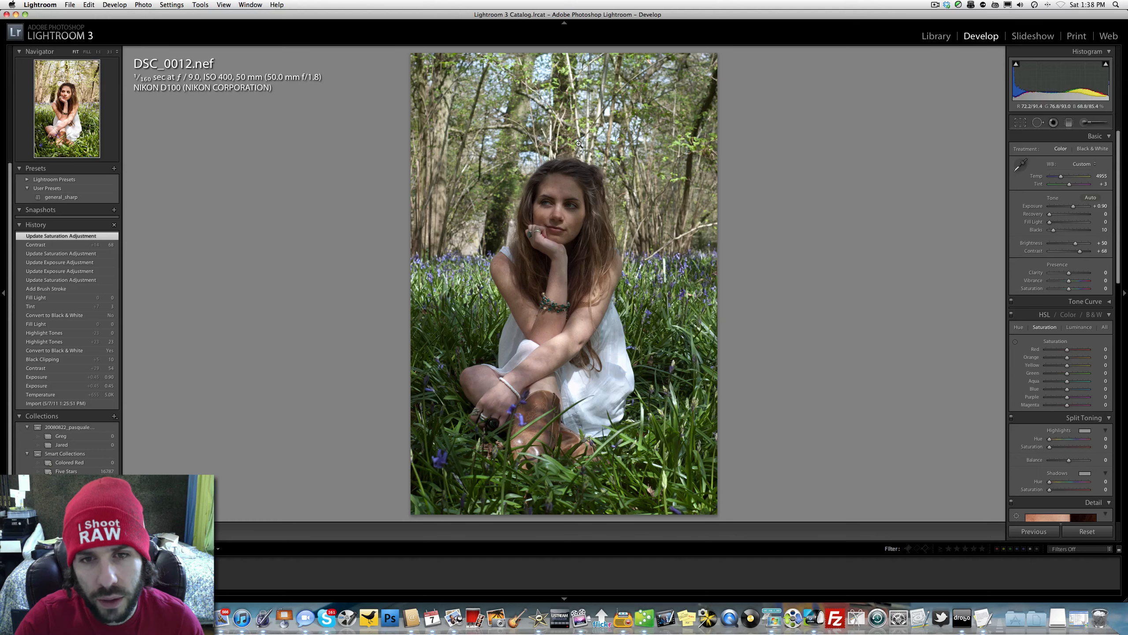
pyautogui.press('\\')
pyautogui.press('\\')
pyautogui.press('\\')
pyautogui.press('\\')
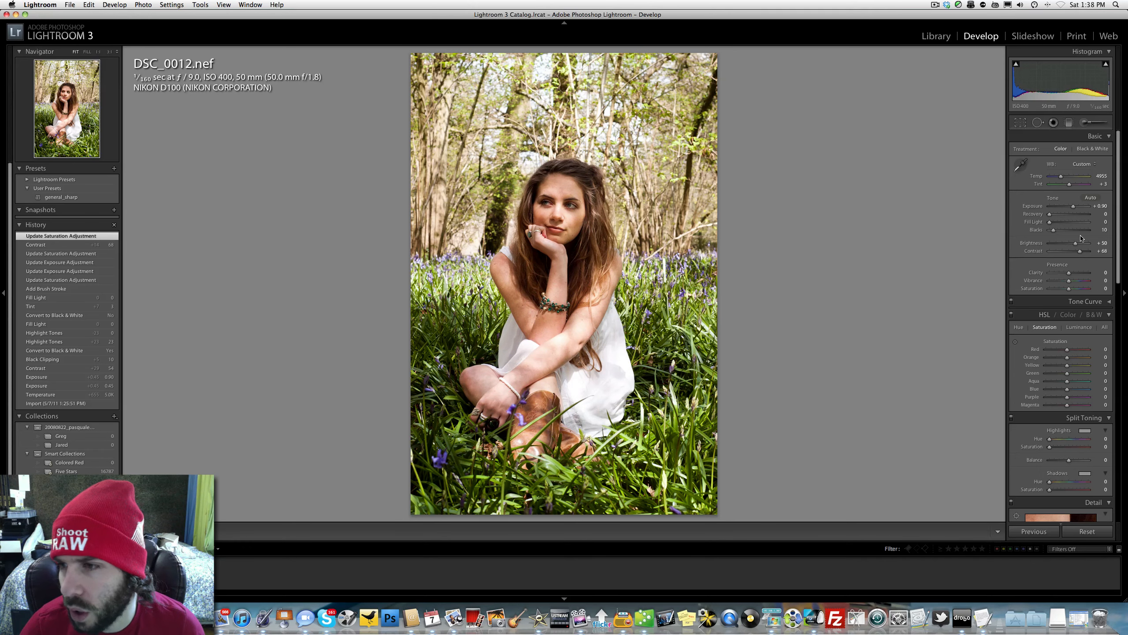
# Set the photo's contrast to +54 and clarity to -2, and inspect the woman's face close up.
pyautogui.moveTo(1073, 254); pyautogui.dragTo(1077, 254)
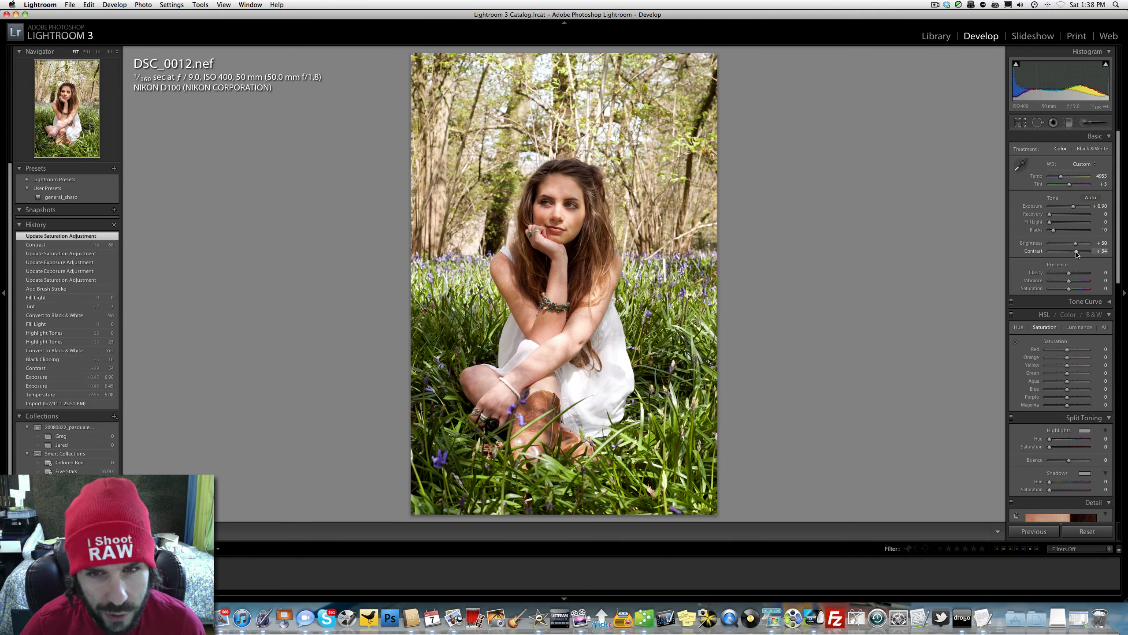
pyautogui.click(1057, 273)
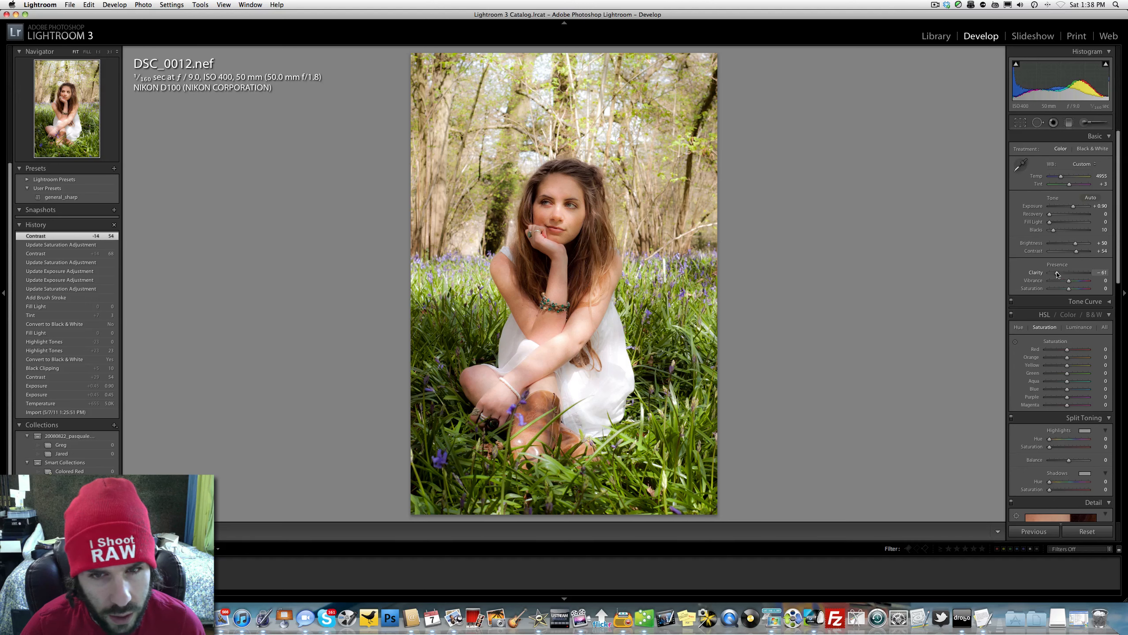
pyautogui.moveTo(1057, 273); pyautogui.dragTo(1069, 275)
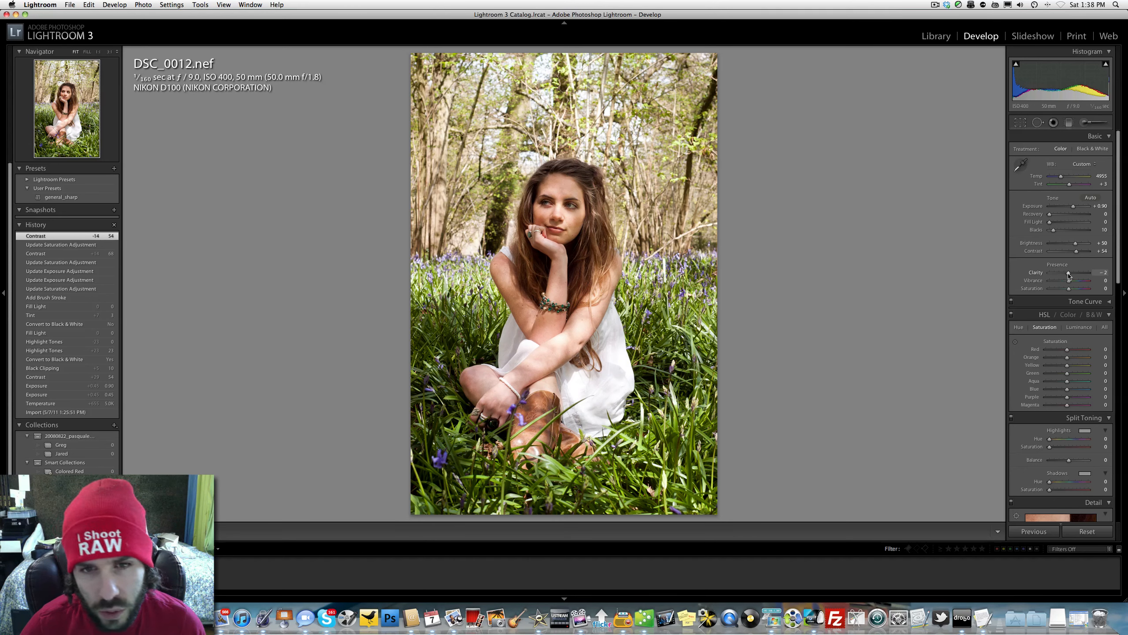
pyautogui.click(570, 222)
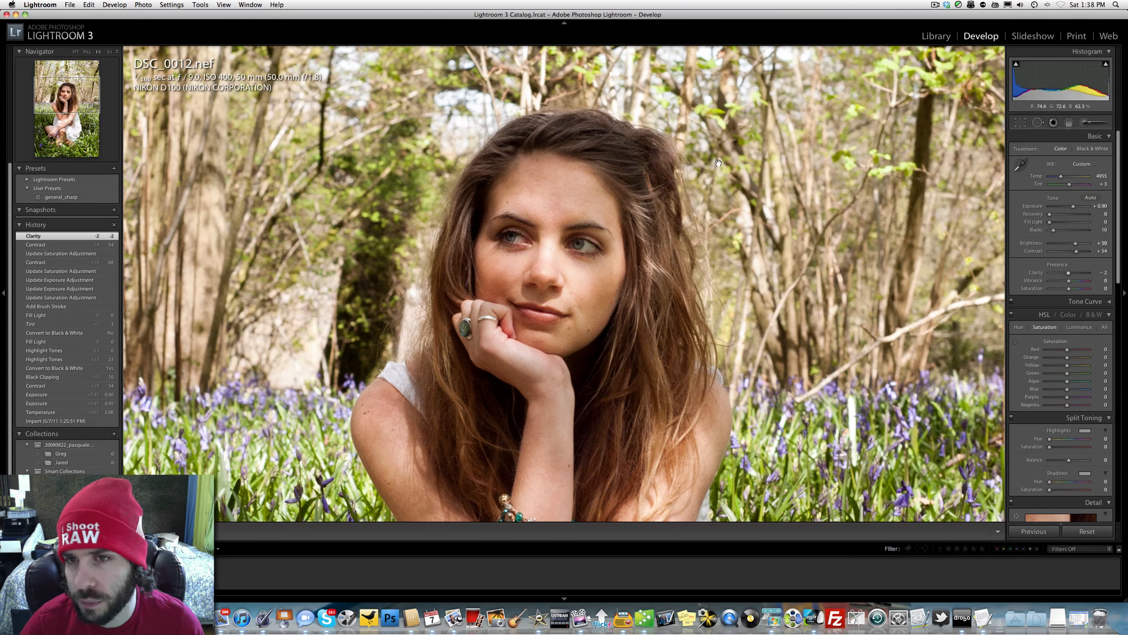
pyautogui.moveTo(639, 126); pyautogui.dragTo(733, 239)
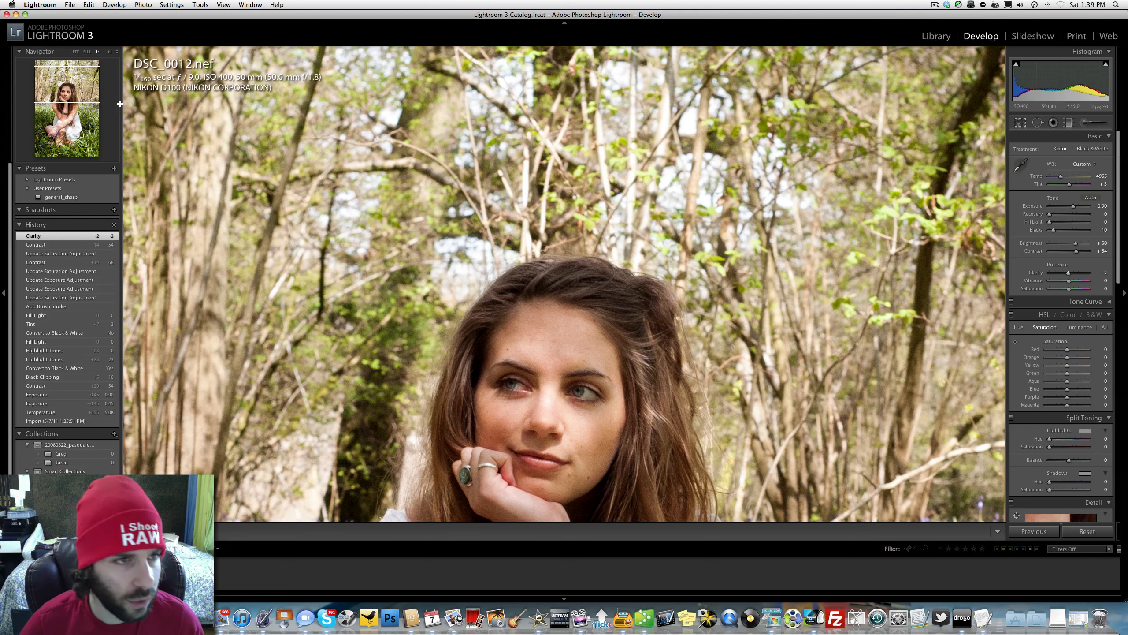
pyautogui.click(438, 332)
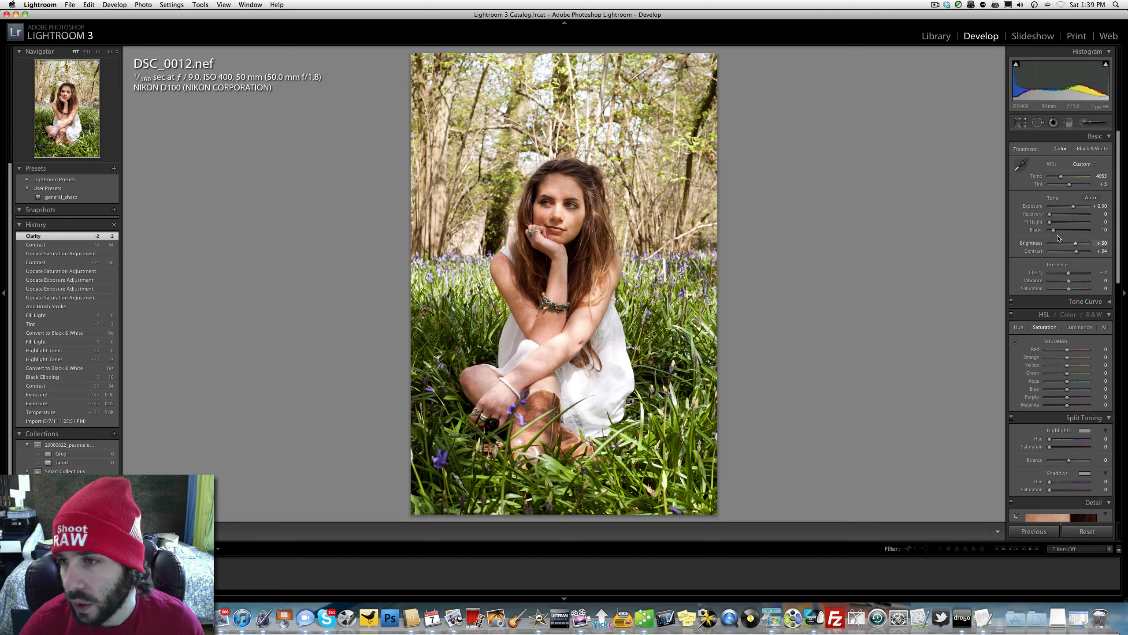
# Set contrast to +74 and exposure to +1.00 with blacks at 10 and fill light at 0, and compare with the original.
pyautogui.moveTo(1054, 233); pyautogui.dragTo(1054, 234)
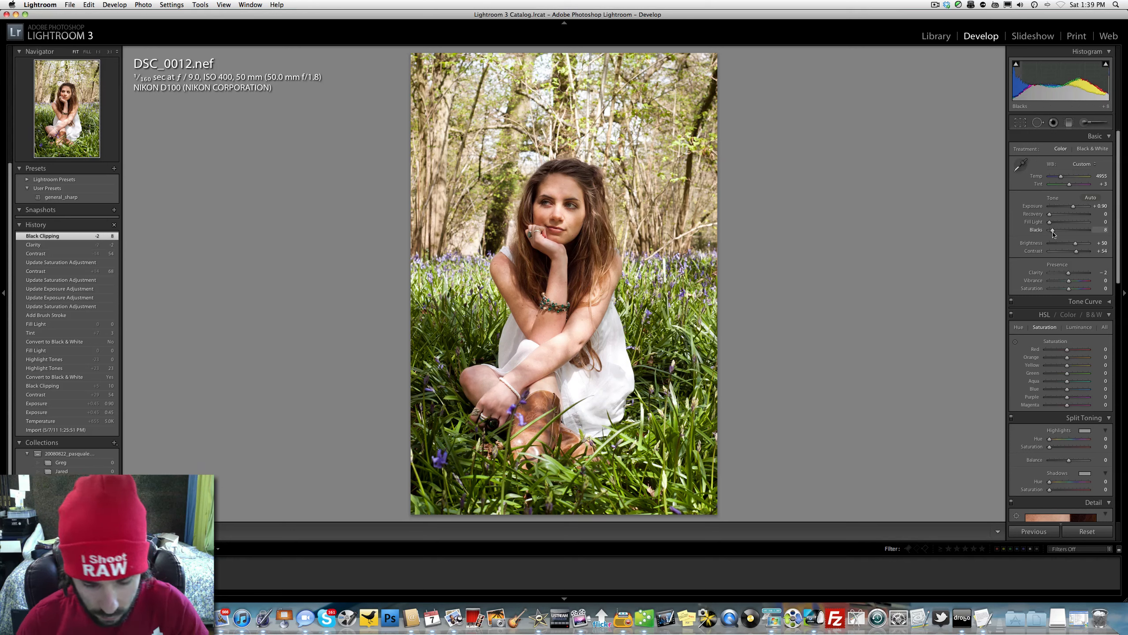
pyautogui.press('super+z')
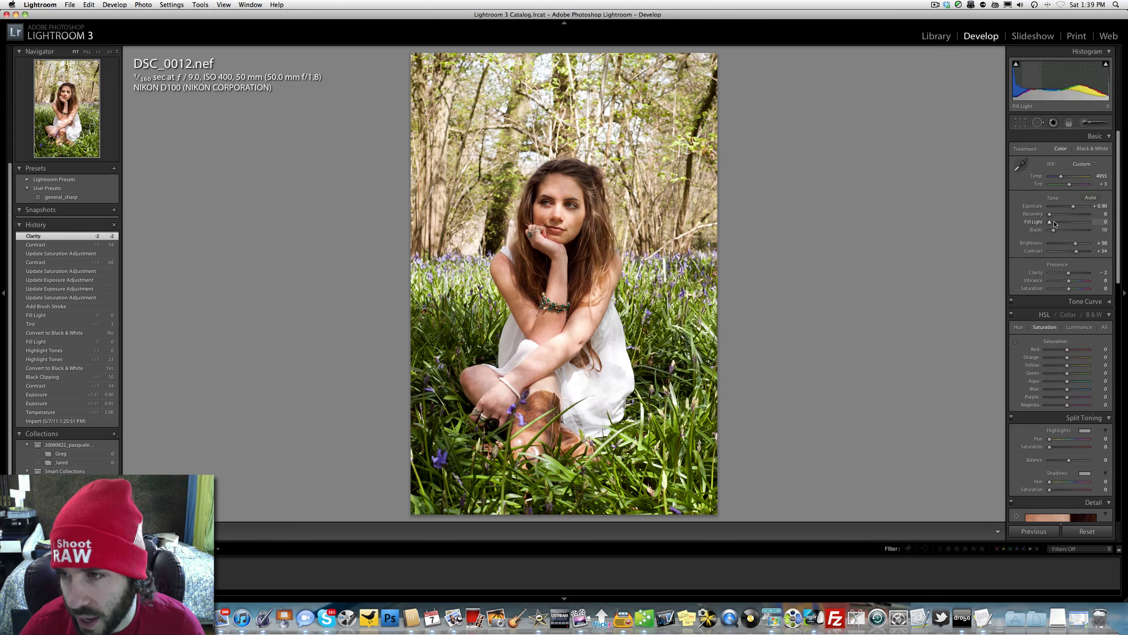
pyautogui.moveTo(1052, 222)
pyautogui.mouseDown()
pyautogui.moveTo(1082, 252)
pyautogui.moveTo(1049, 224)
pyautogui.mouseUp()
pyautogui.moveTo(1049, 223); pyautogui.dragTo(1046, 223)
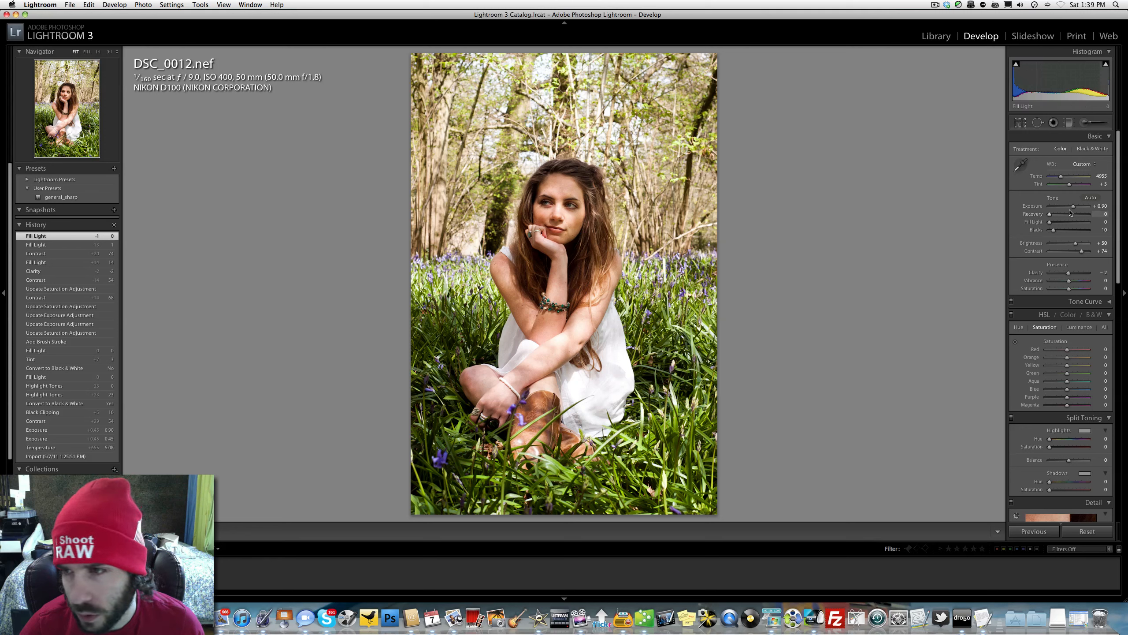
pyautogui.moveTo(1074, 207); pyautogui.dragTo(1073, 208)
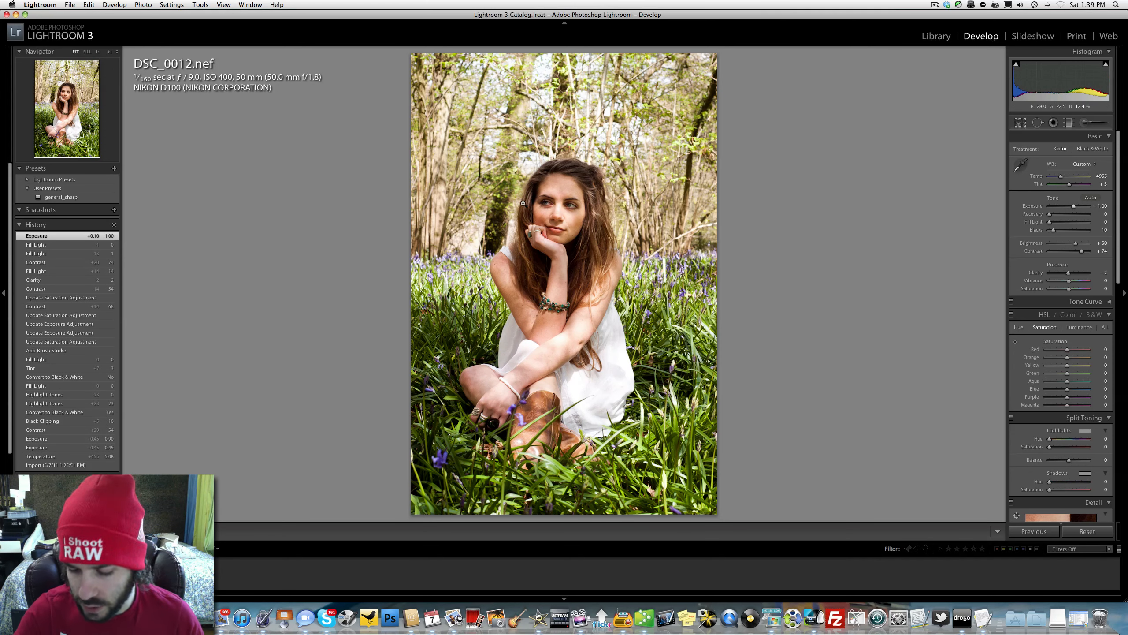
pyautogui.press('\\')
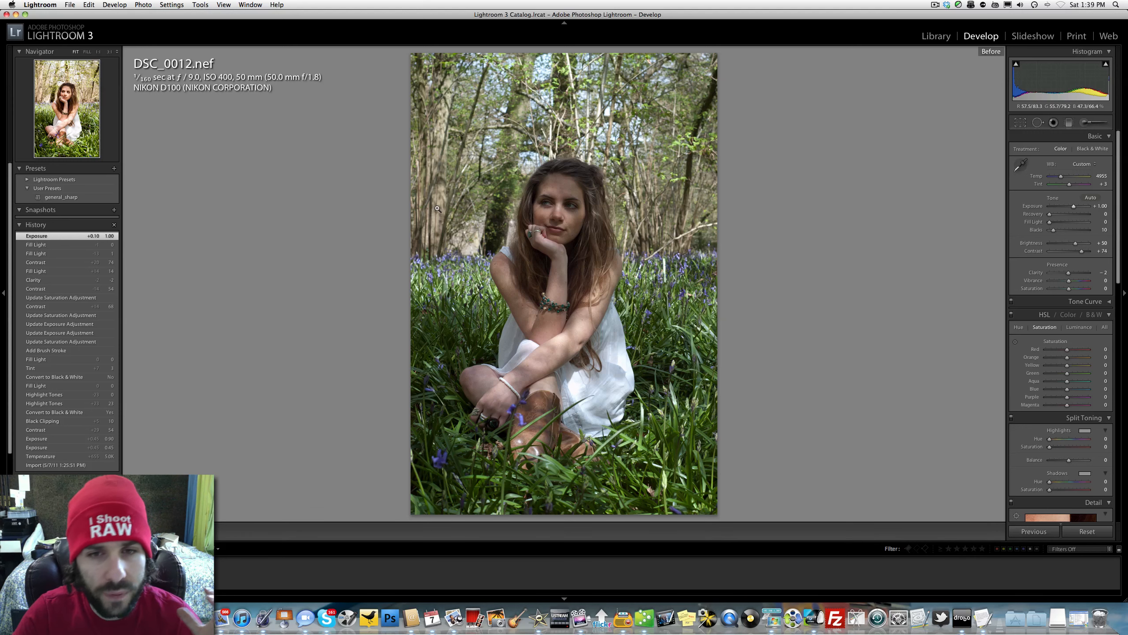
pyautogui.press('\\')
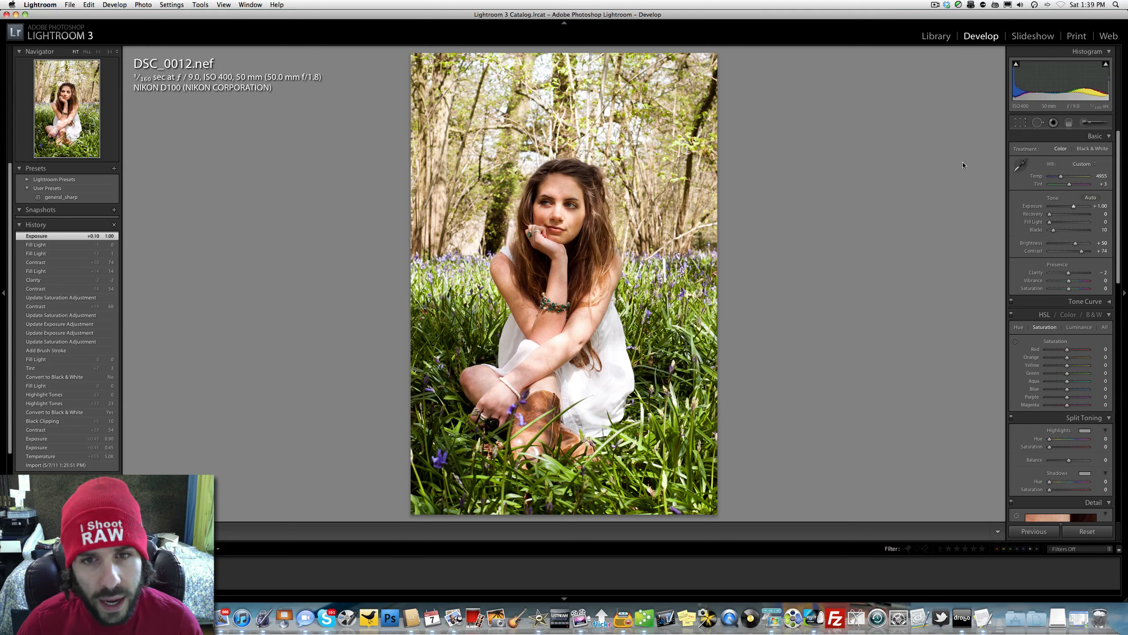
# Set the white balance tint to 0 and temperature to 5068, and inspect the woman's arms, dress and boots close up.
pyautogui.moveTo(1069, 184); pyautogui.dragTo(1068, 186)
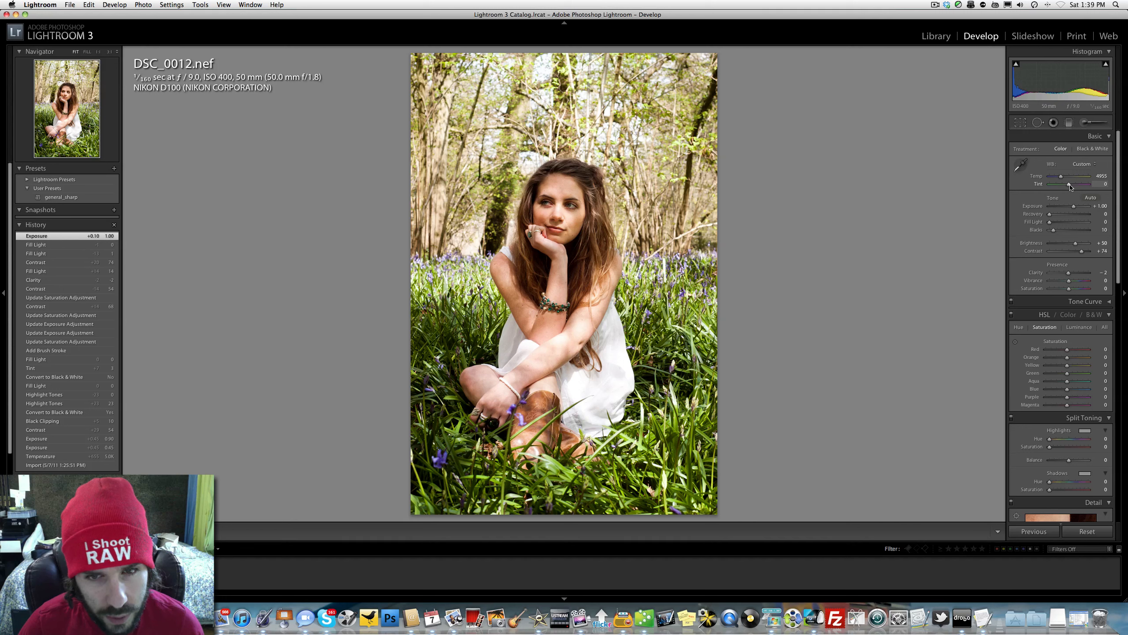
pyautogui.moveTo(1070, 186); pyautogui.dragTo(1069, 185)
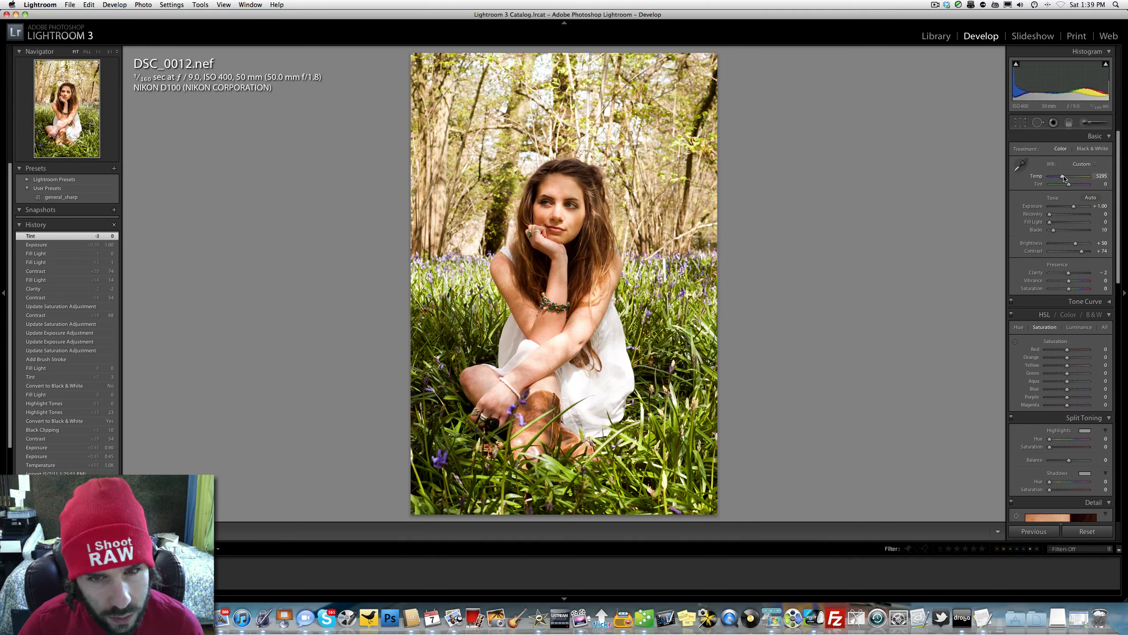
pyautogui.moveTo(1062, 179); pyautogui.dragTo(1061, 178)
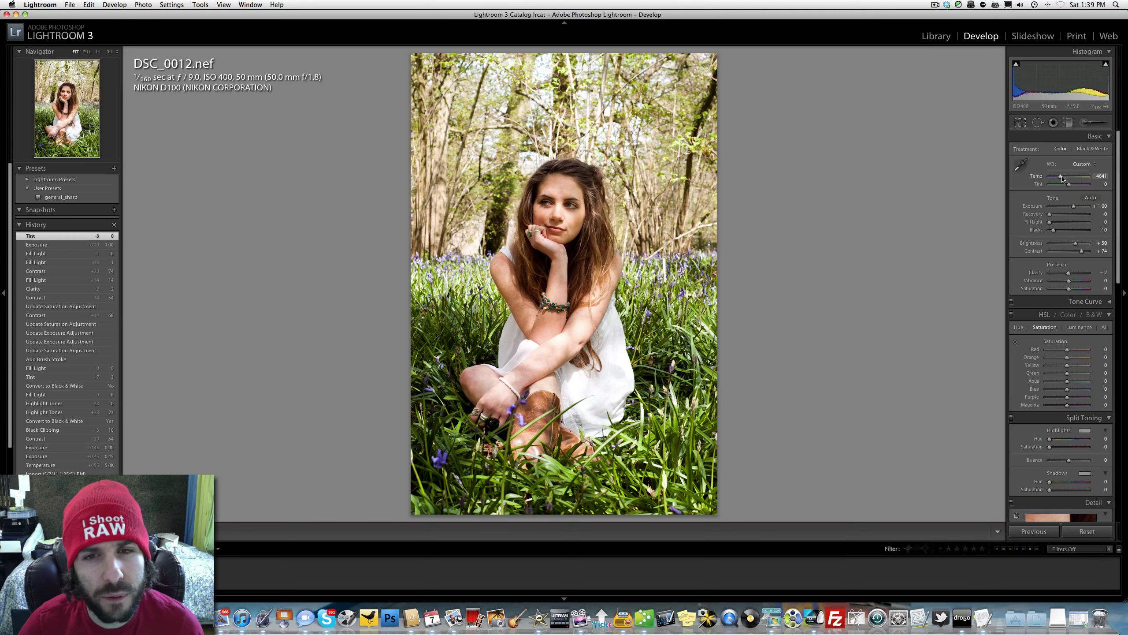
pyautogui.moveTo(1062, 178); pyautogui.dragTo(1062, 178)
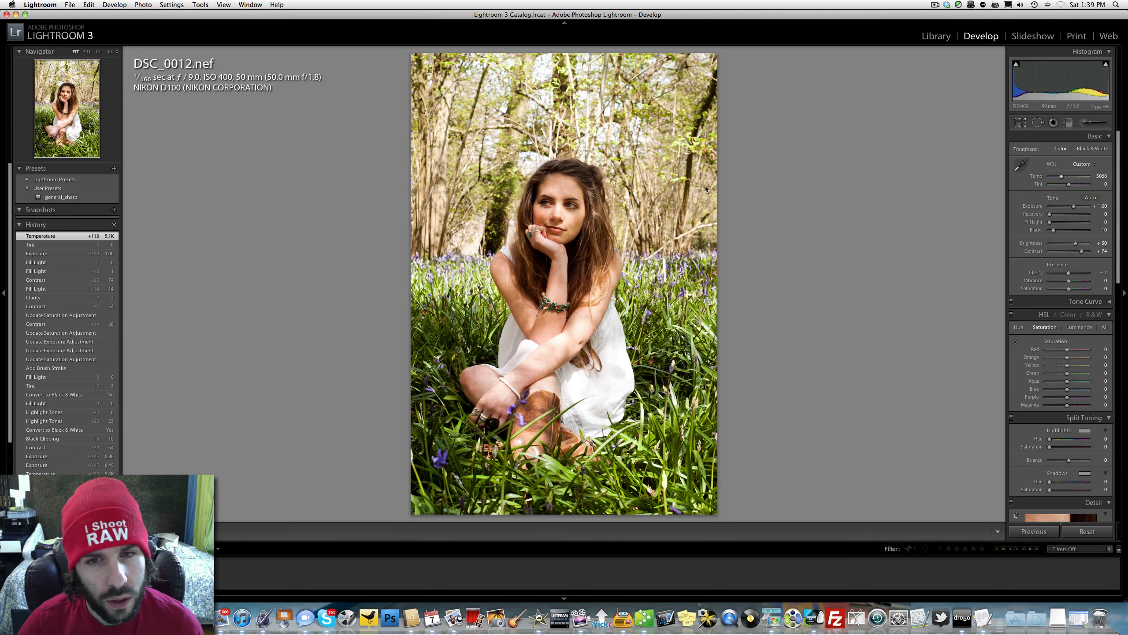
pyautogui.click(553, 203)
pyautogui.scroll(-10, 512, 324)
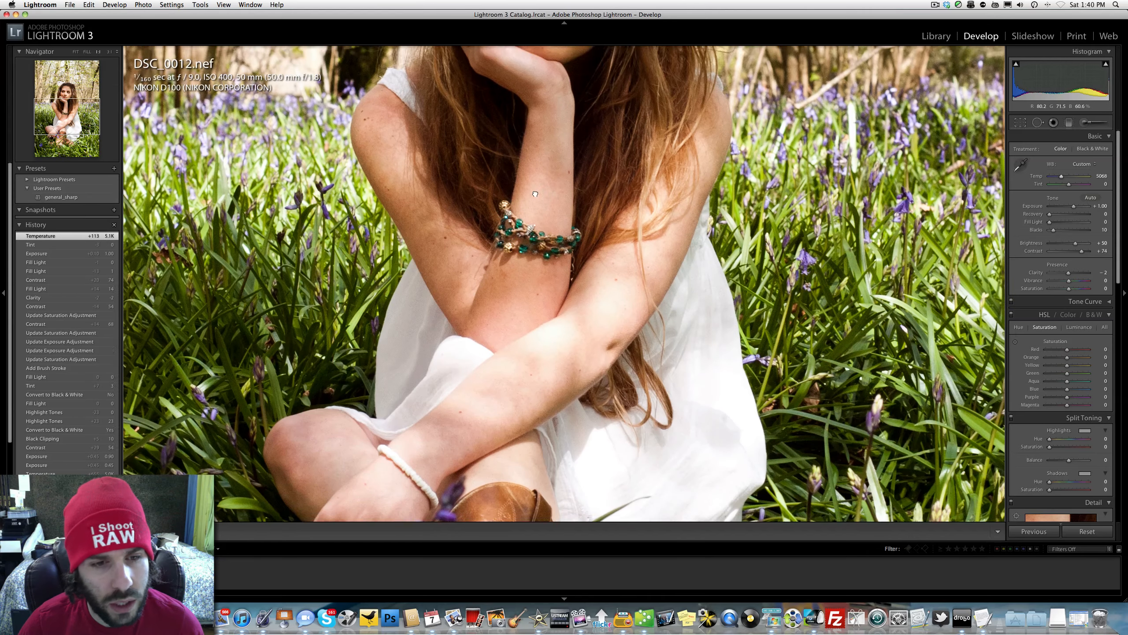
pyautogui.scroll(-5, 412, 296)
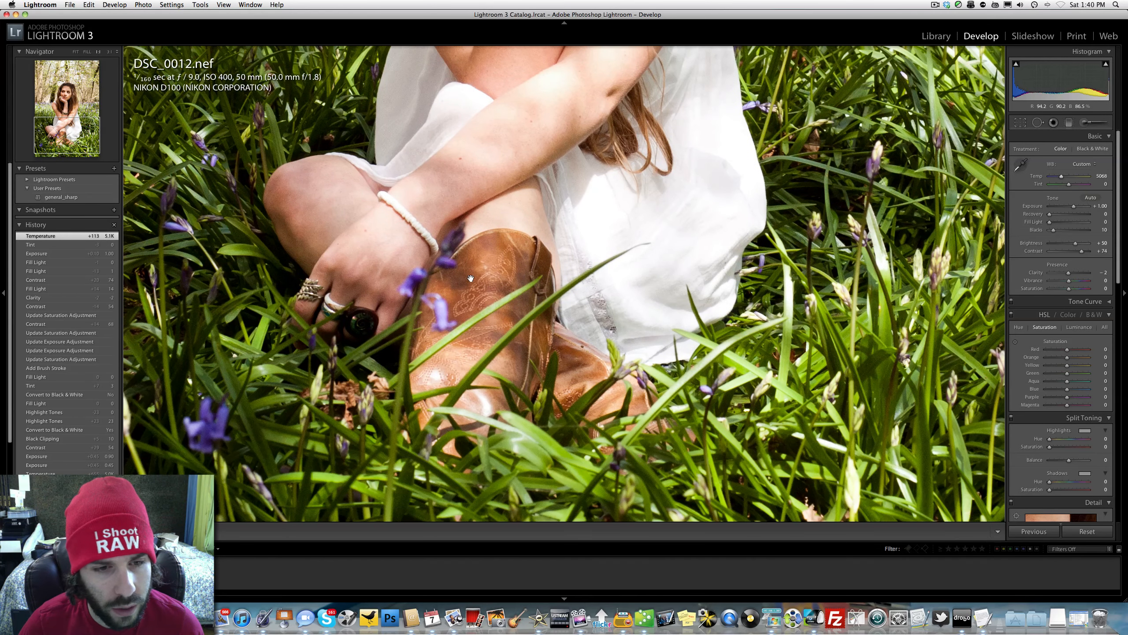
pyautogui.click(427, 257)
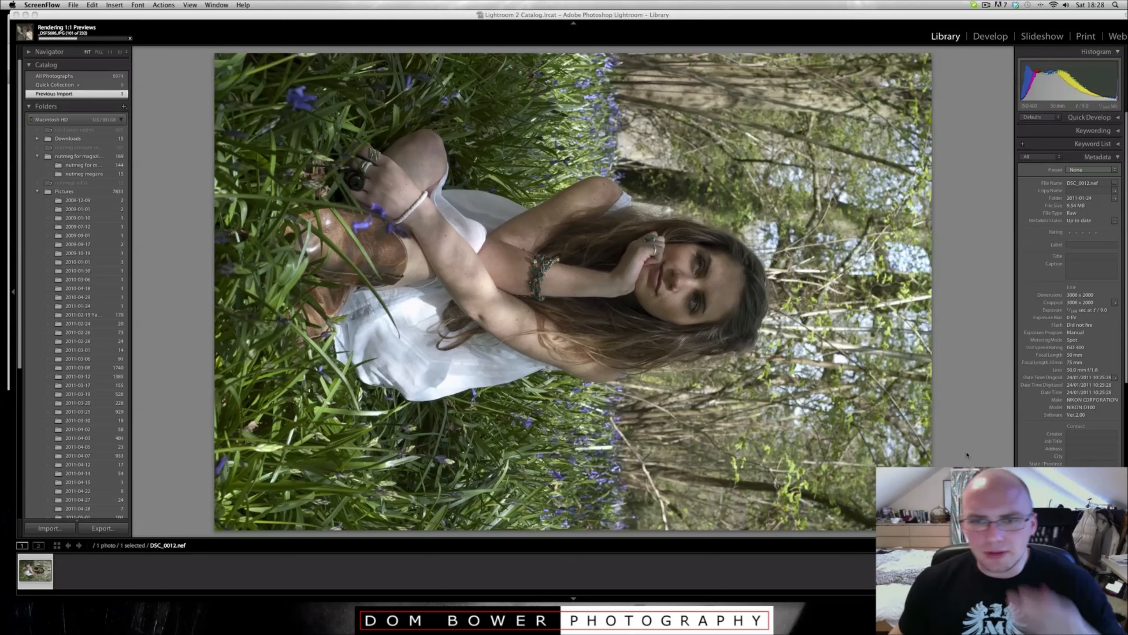
# Open the unedited photo in the Develop module, rotate it clockwise to portrait orientation, and hide the module picker.
pyautogui.click(717, 326)
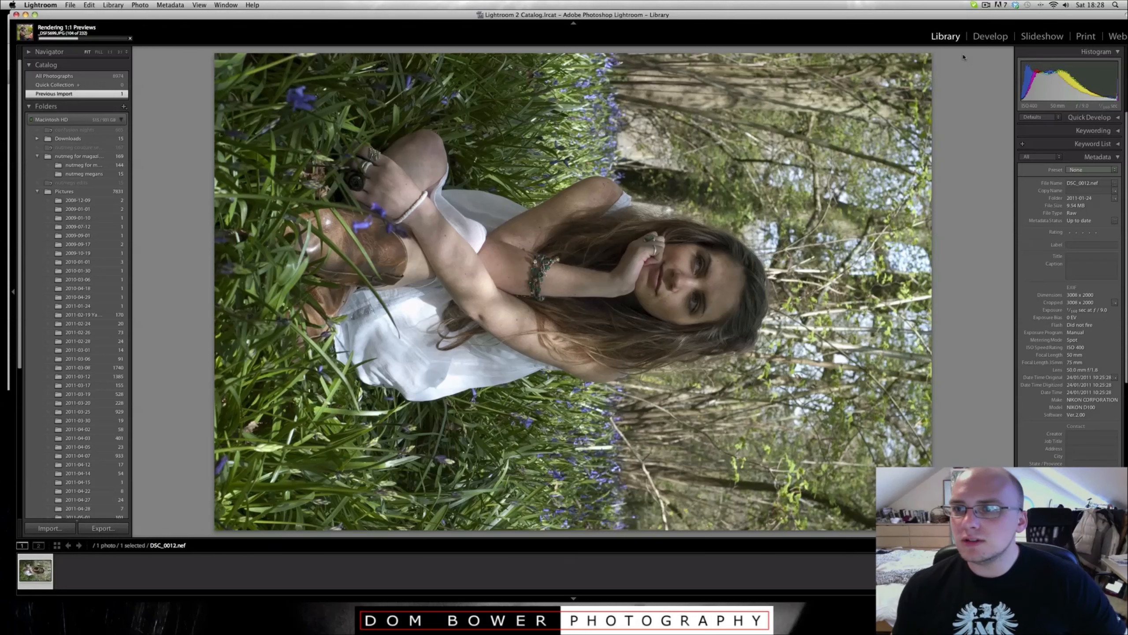
pyautogui.click(991, 38)
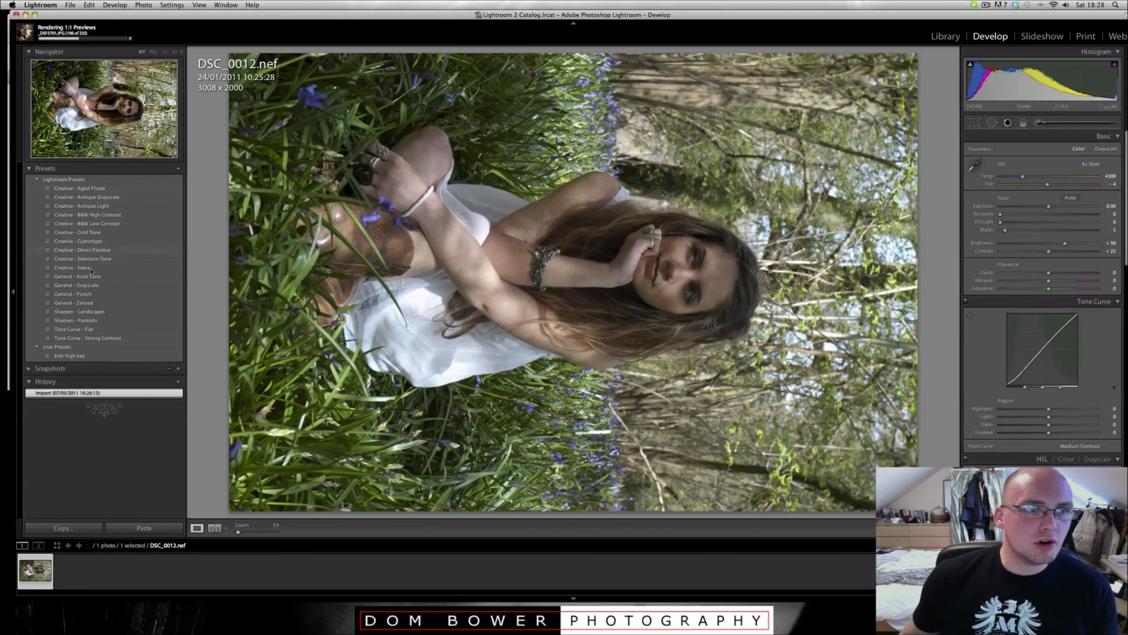
pyautogui.rightClick(482, 331)
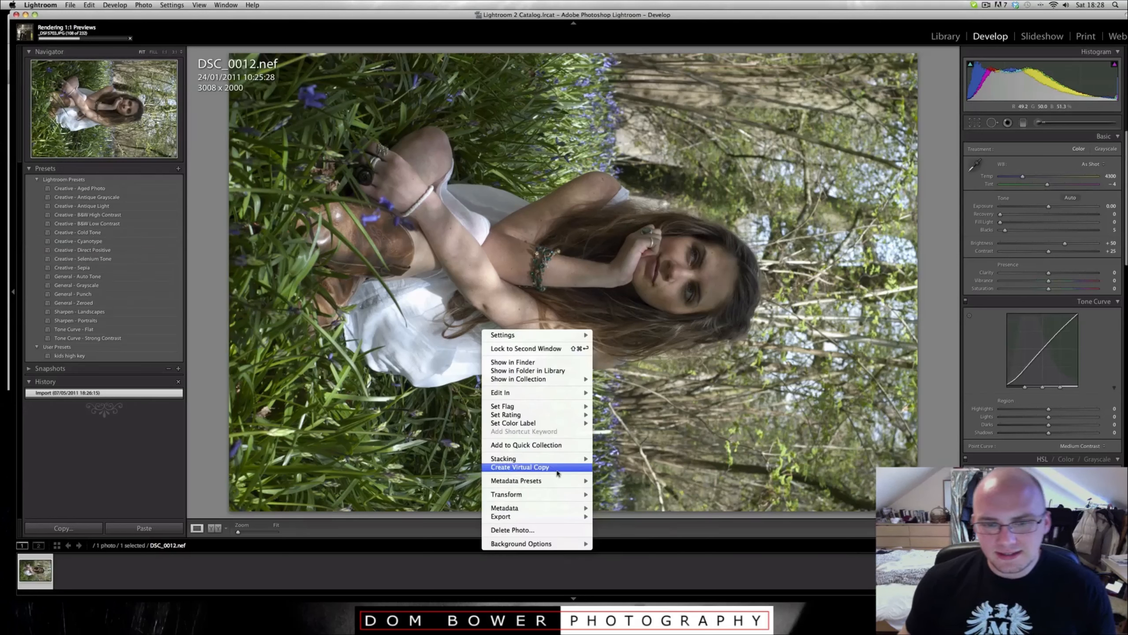
pyautogui.moveTo(546, 394)
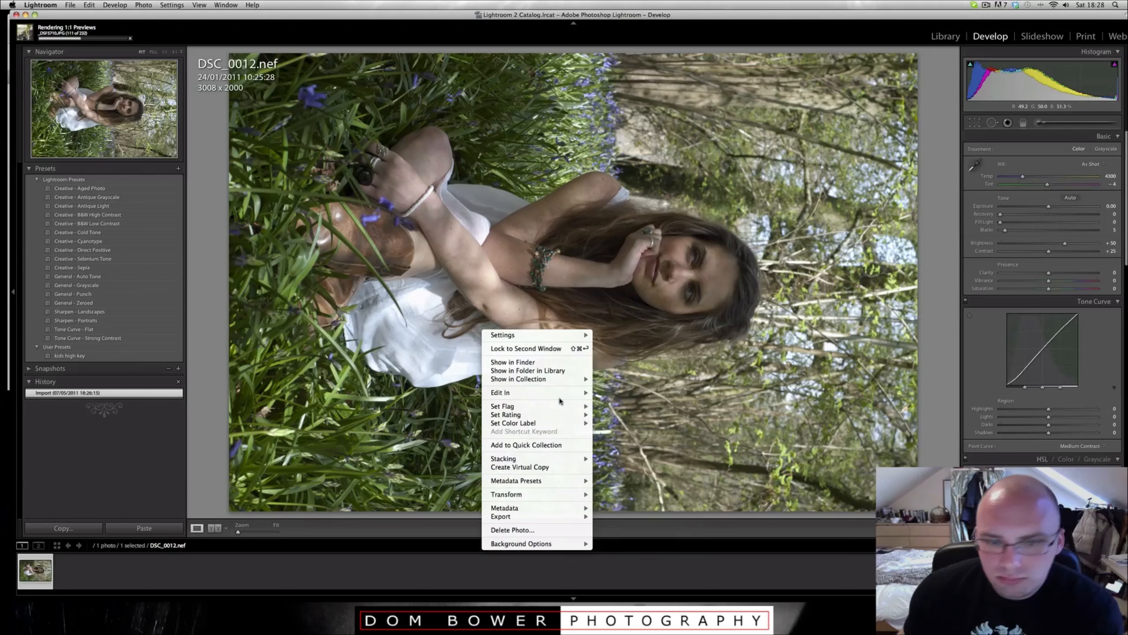
pyautogui.moveTo(577, 498)
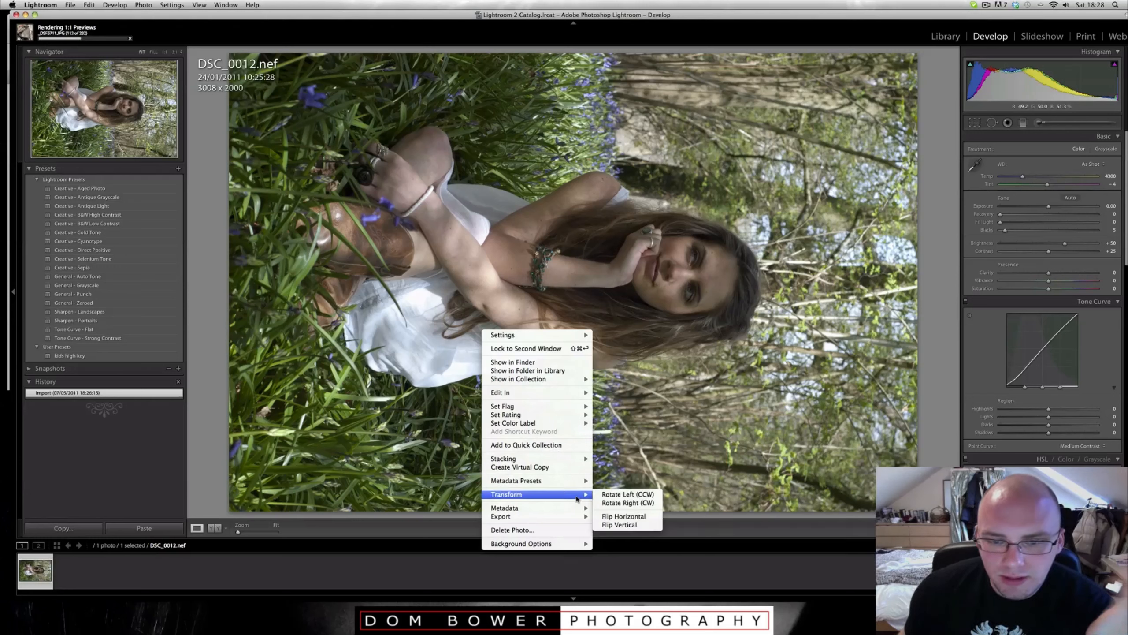
pyautogui.click(627, 503)
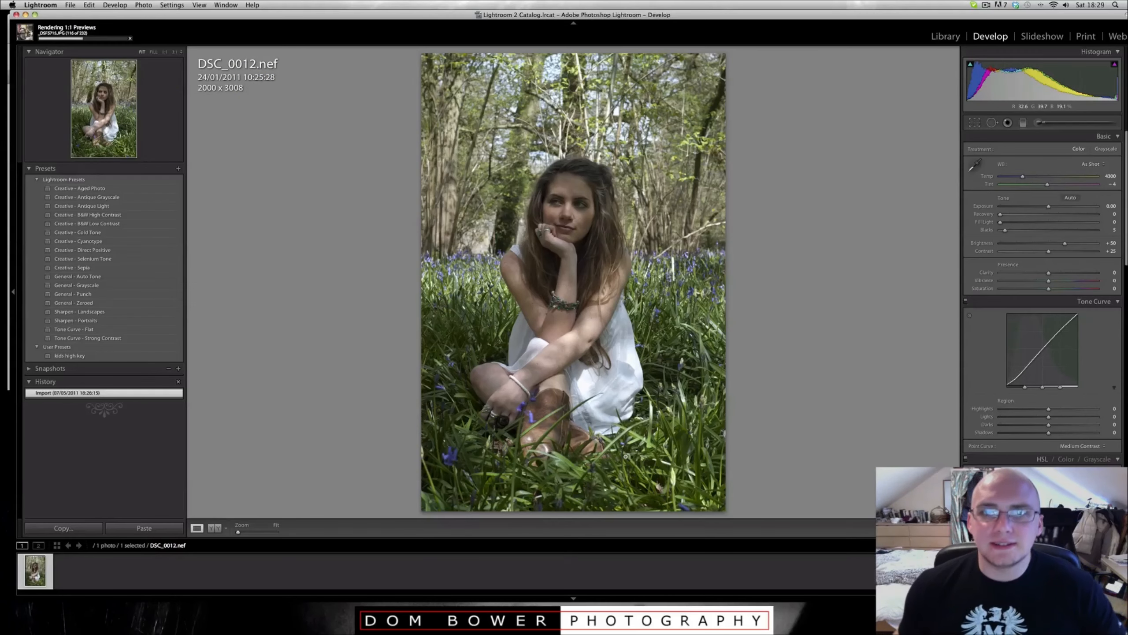
pyautogui.click(573, 23)
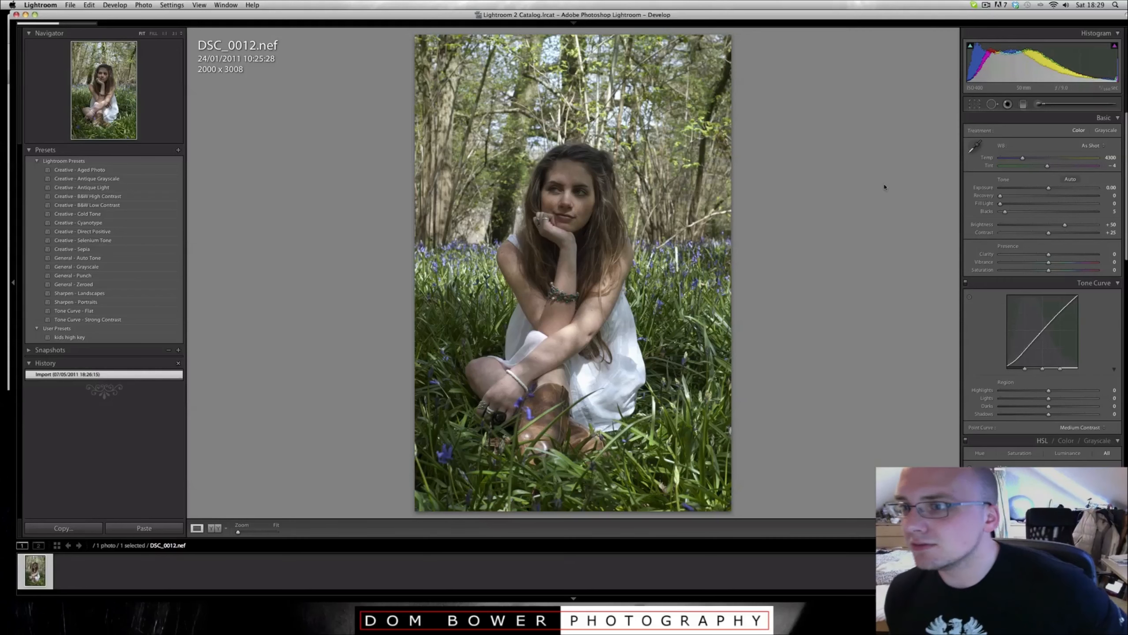
# Inspect the woman's face close up, and set the HSL luminance to +18 for orange and yellow and +16 for red.
pyautogui.click(559, 205)
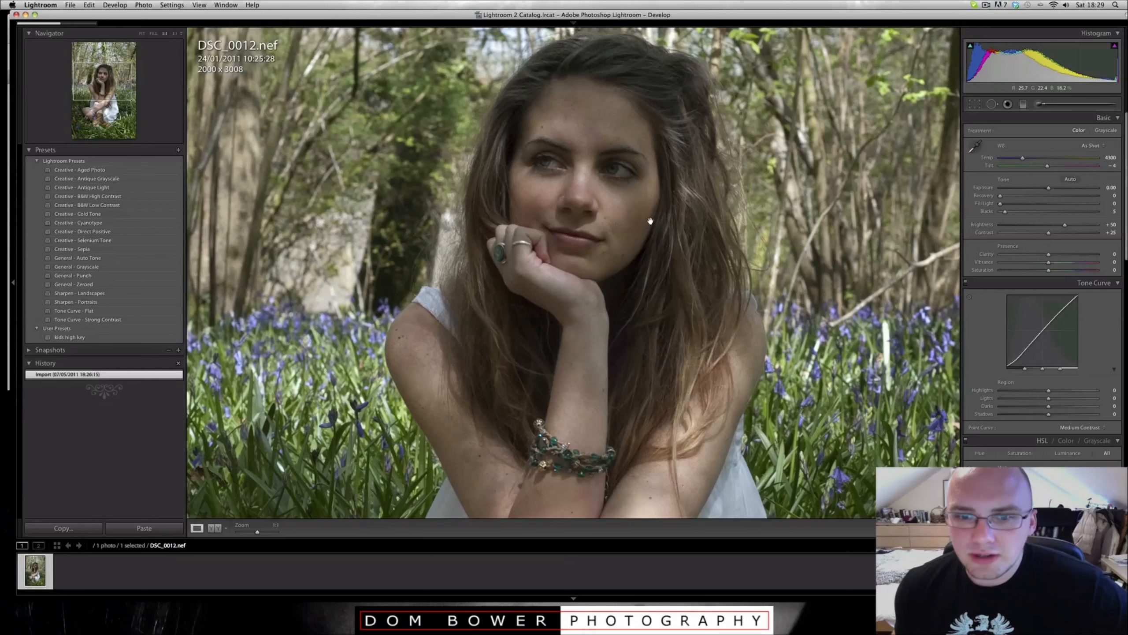
pyautogui.moveTo(651, 240); pyautogui.dragTo(649, 270)
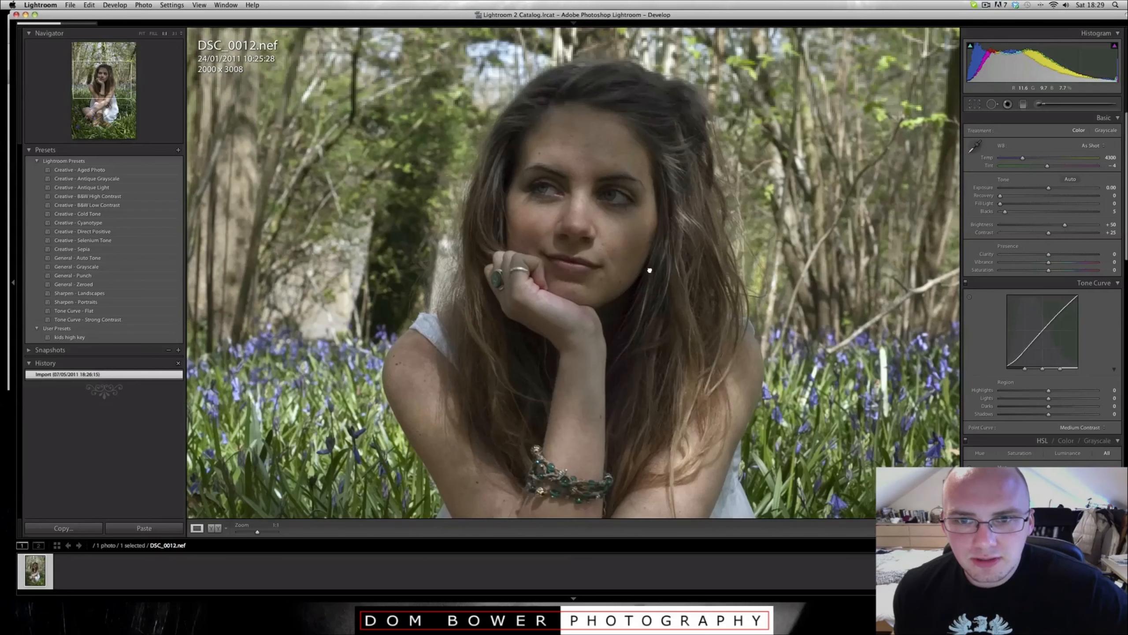
pyautogui.click(649, 270)
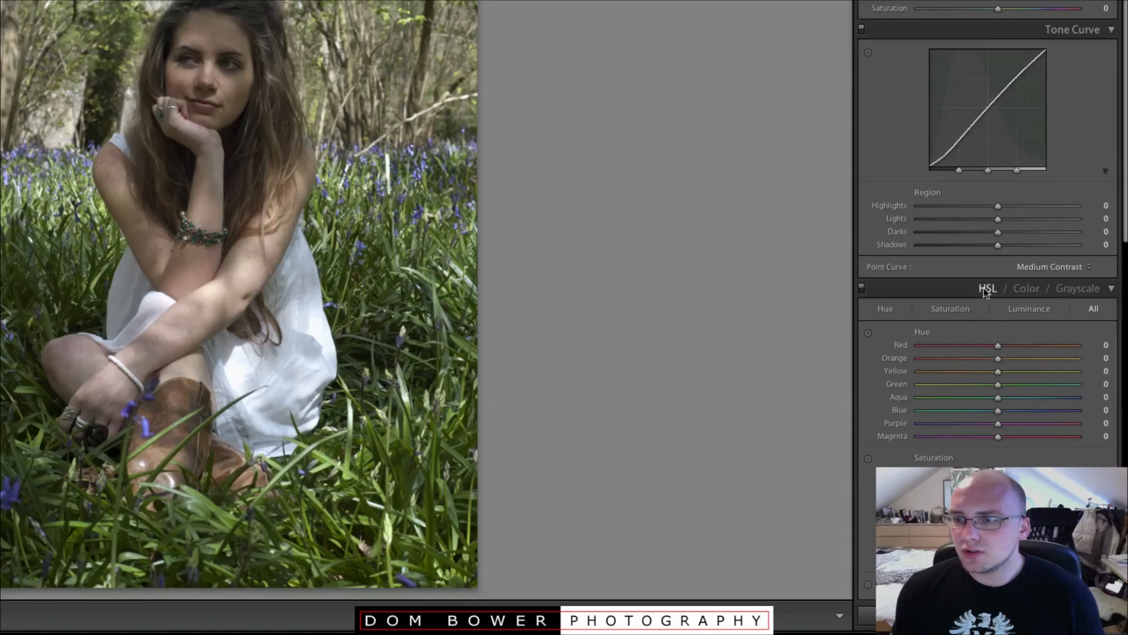
pyautogui.click(1034, 287)
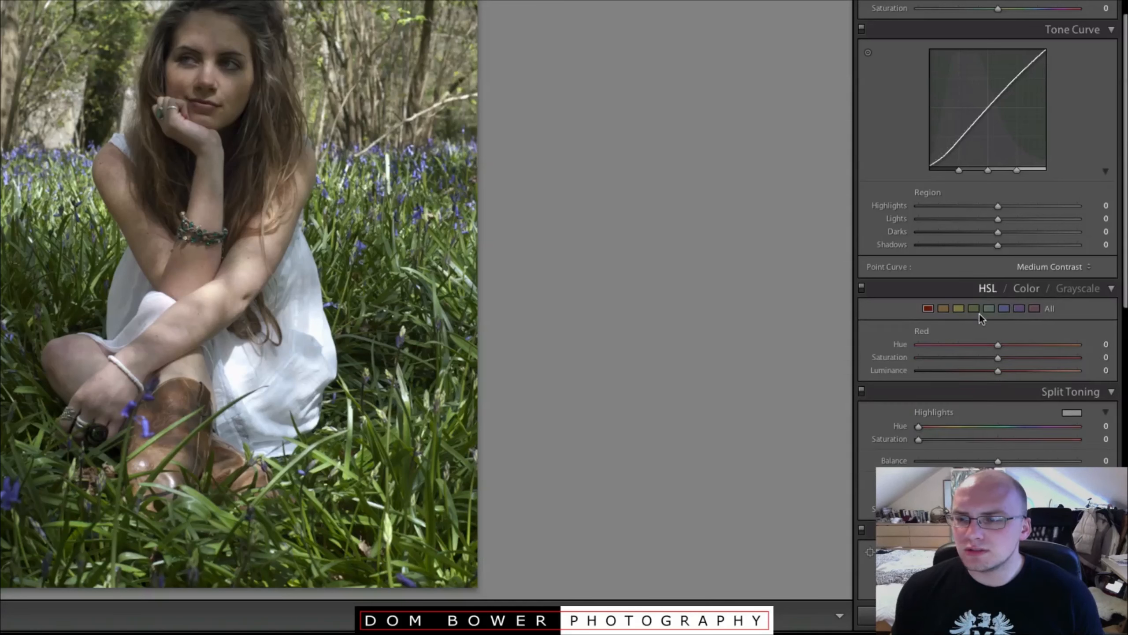
pyautogui.click(982, 290)
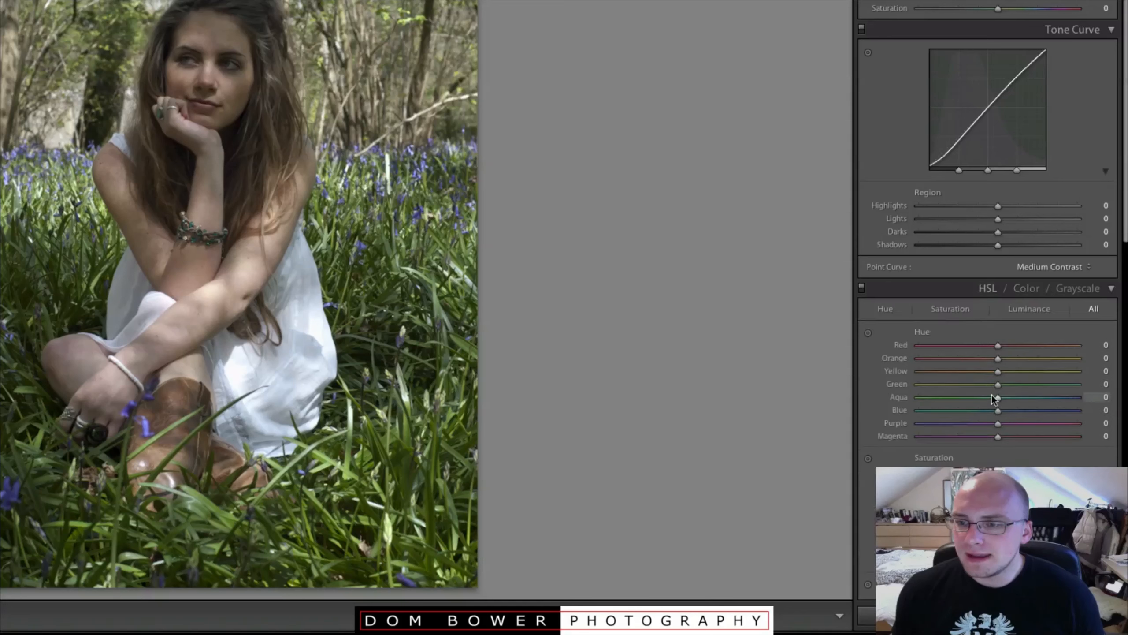
pyautogui.scroll(-5, 993, 399)
pyautogui.scroll(-2, 993, 393)
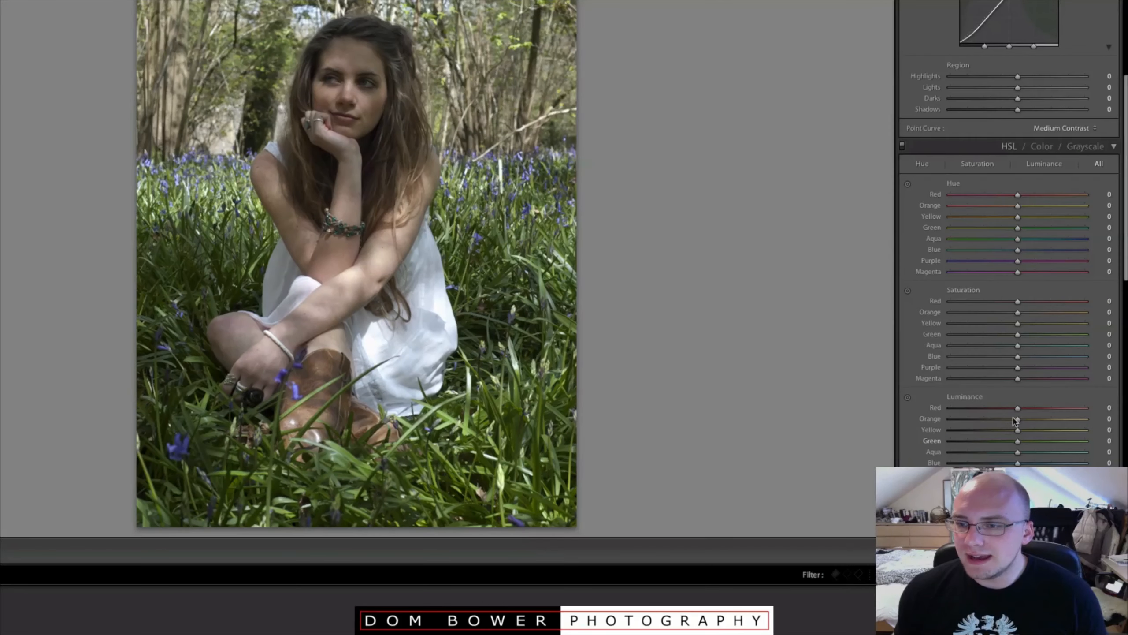
pyautogui.moveTo(1015, 419); pyautogui.dragTo(1029, 419)
pyautogui.click(1029, 429)
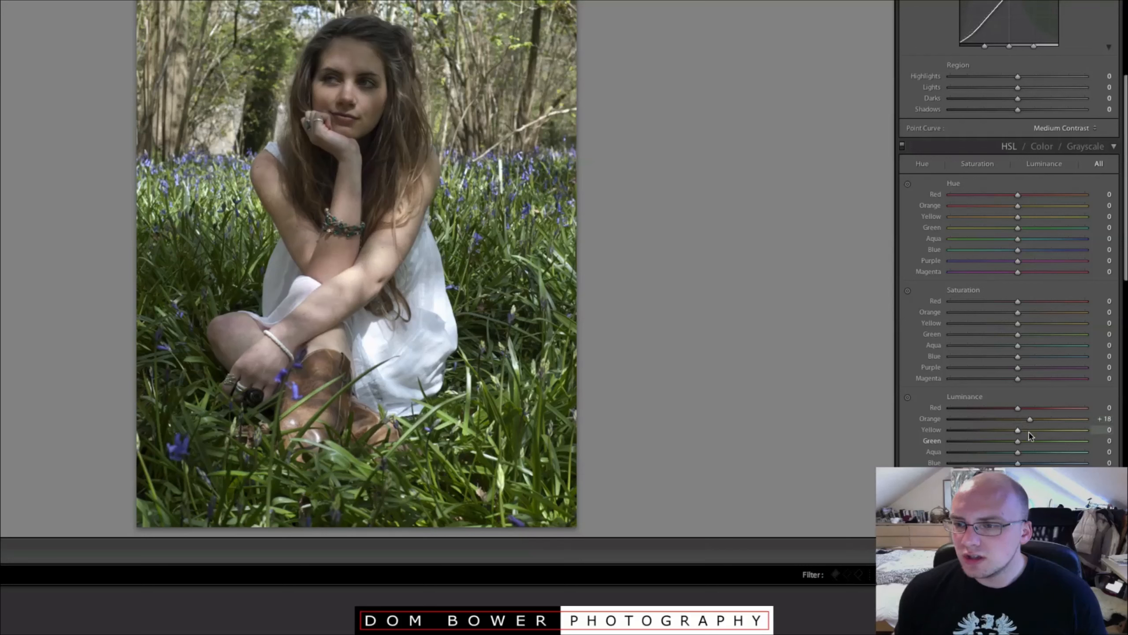
pyautogui.click(1028, 407)
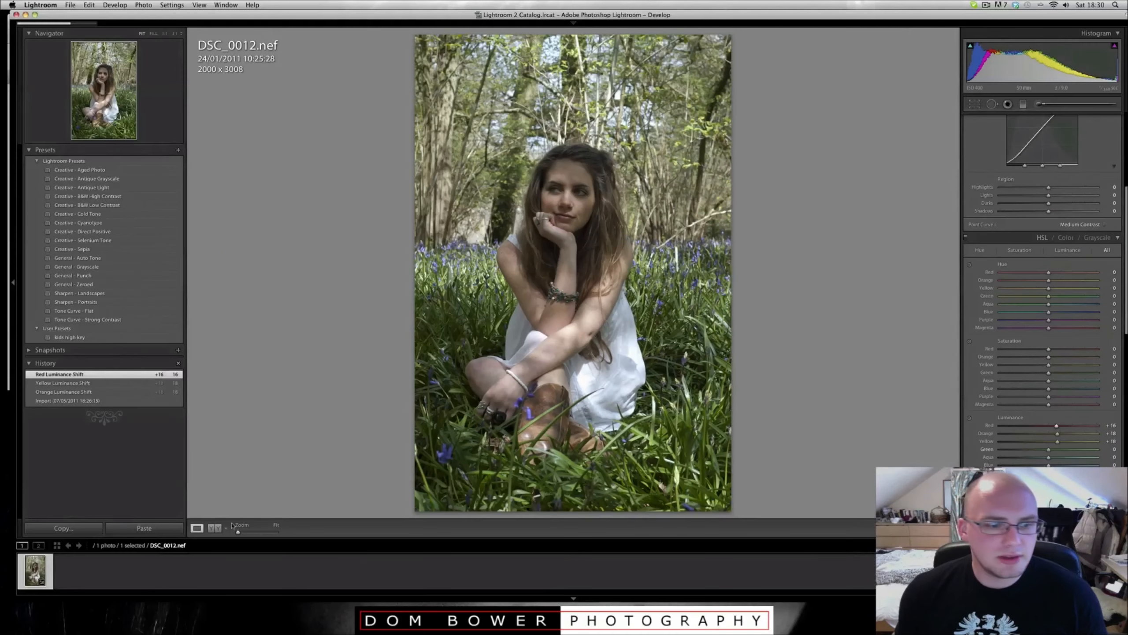
# Show before and after side by side, and set the luminance of red to +34, orange to +26 and yellow to +33.
pyautogui.click(215, 528)
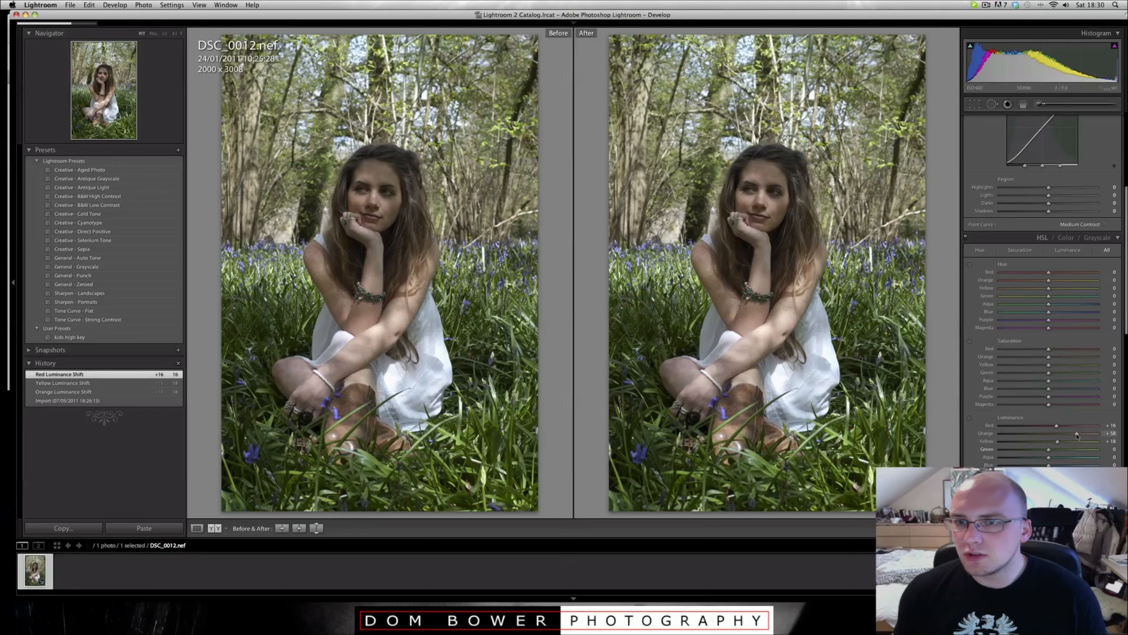
pyautogui.moveTo(1077, 435); pyautogui.dragTo(937, 445)
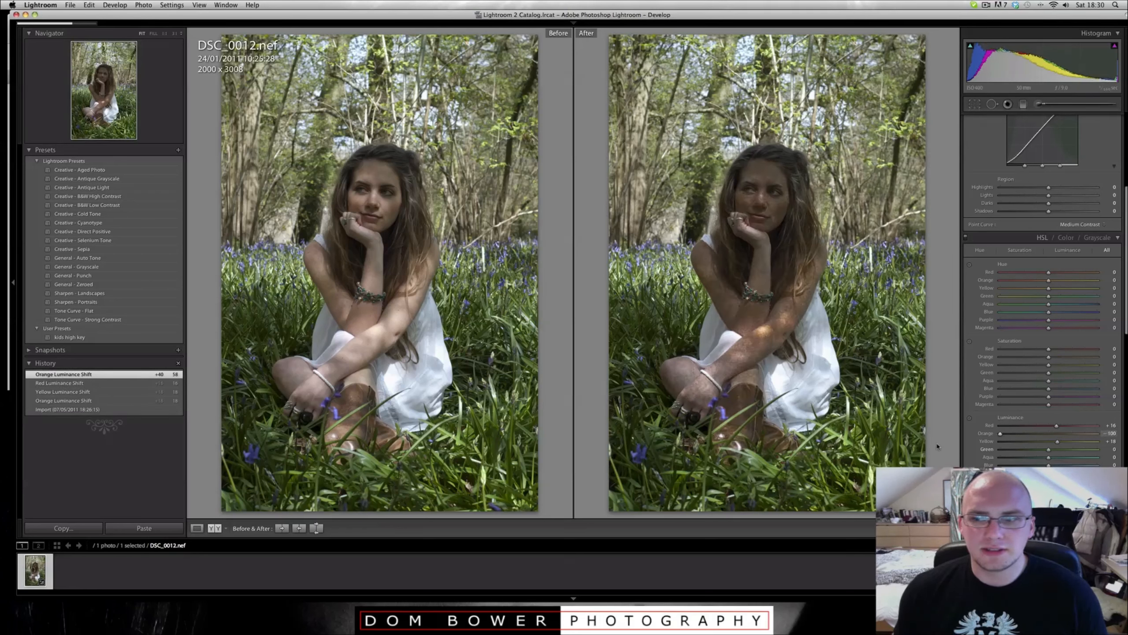
pyautogui.moveTo(1027, 444); pyautogui.dragTo(1104, 423)
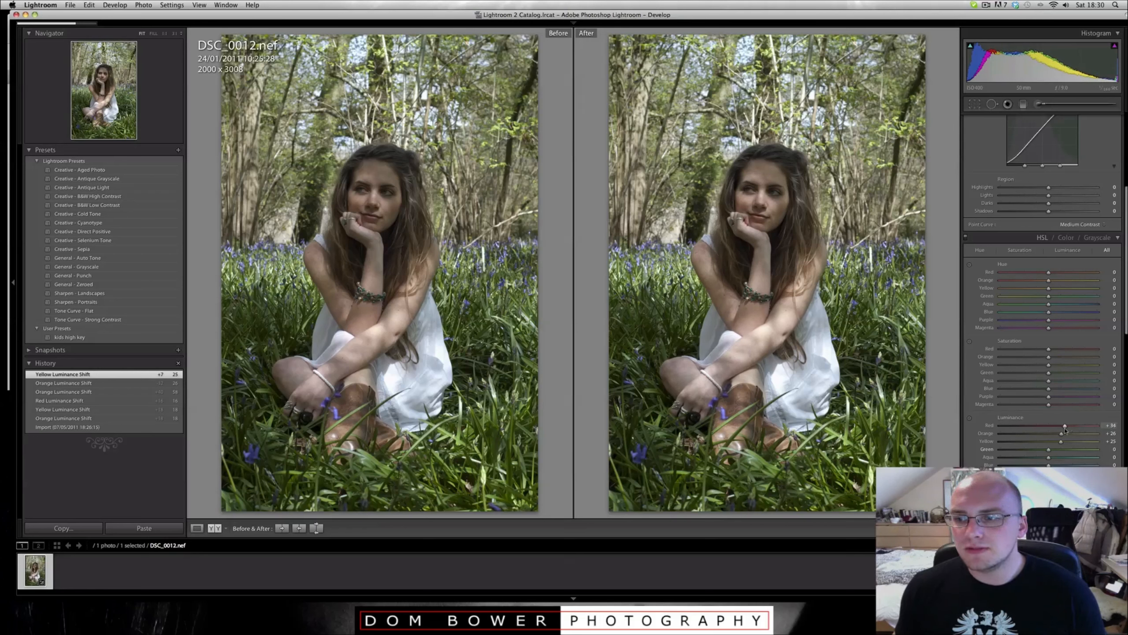
pyautogui.moveTo(1065, 429); pyautogui.dragTo(1059, 443)
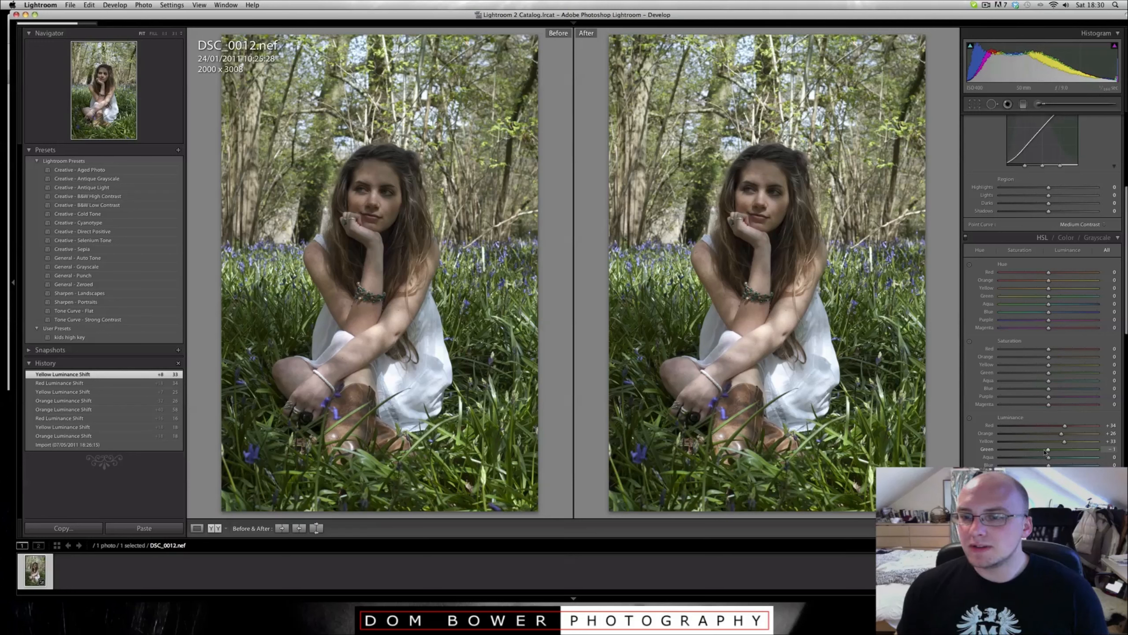
# Set the green luminance to -49 and the green saturation to +57.
pyautogui.moveTo(1035, 452); pyautogui.dragTo(1000, 452)
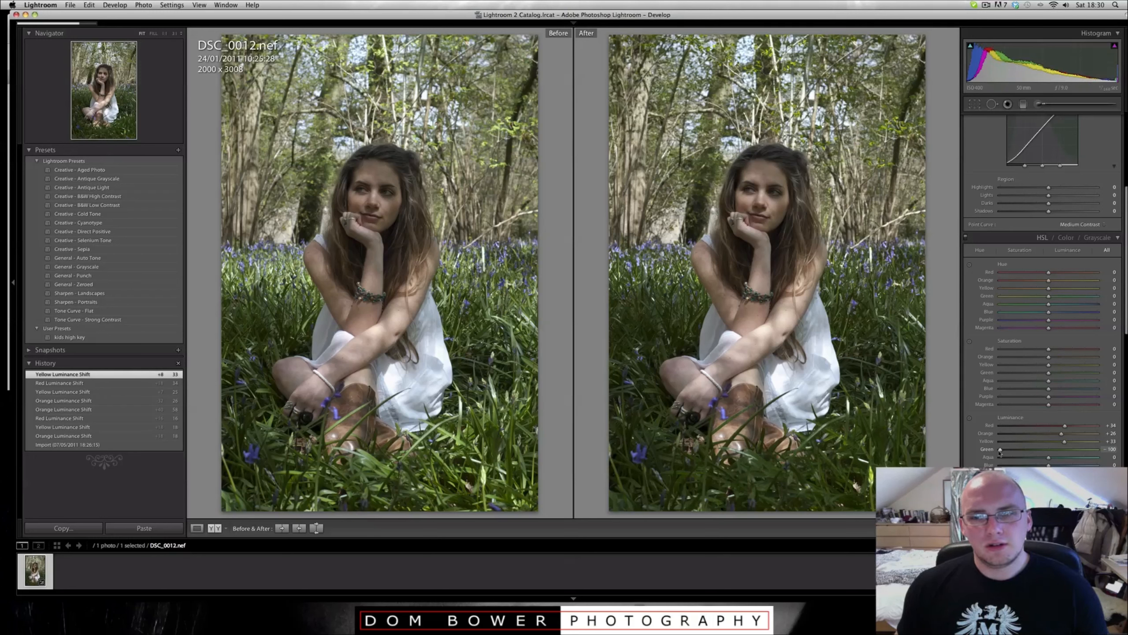
pyautogui.moveTo(1000, 453); pyautogui.dragTo(1025, 451)
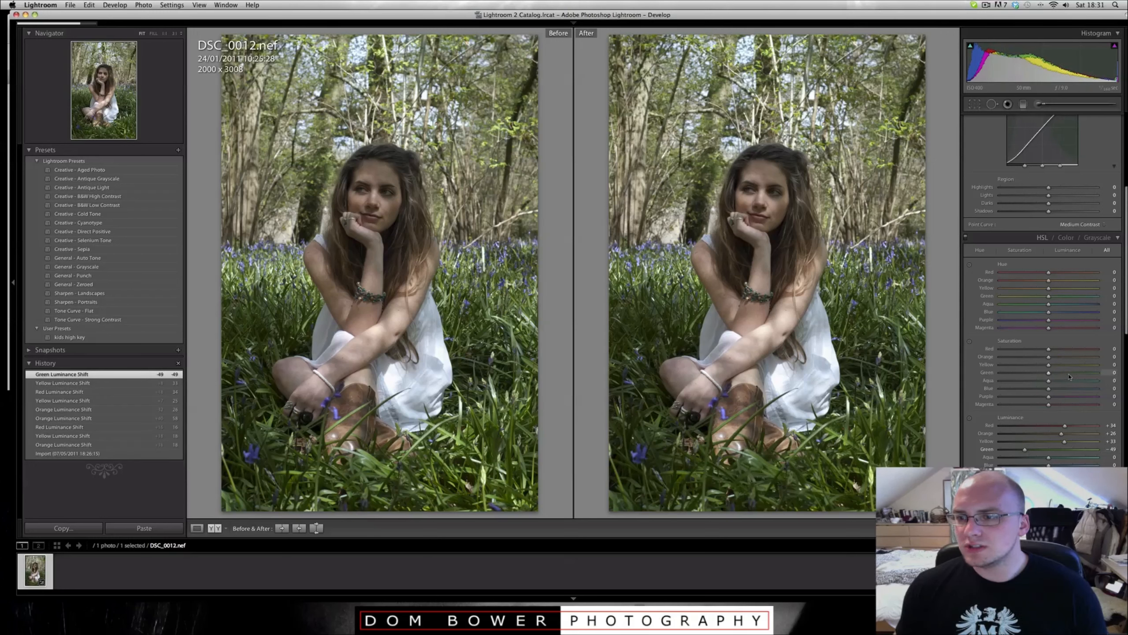
pyautogui.moveTo(1074, 374); pyautogui.dragTo(1077, 374)
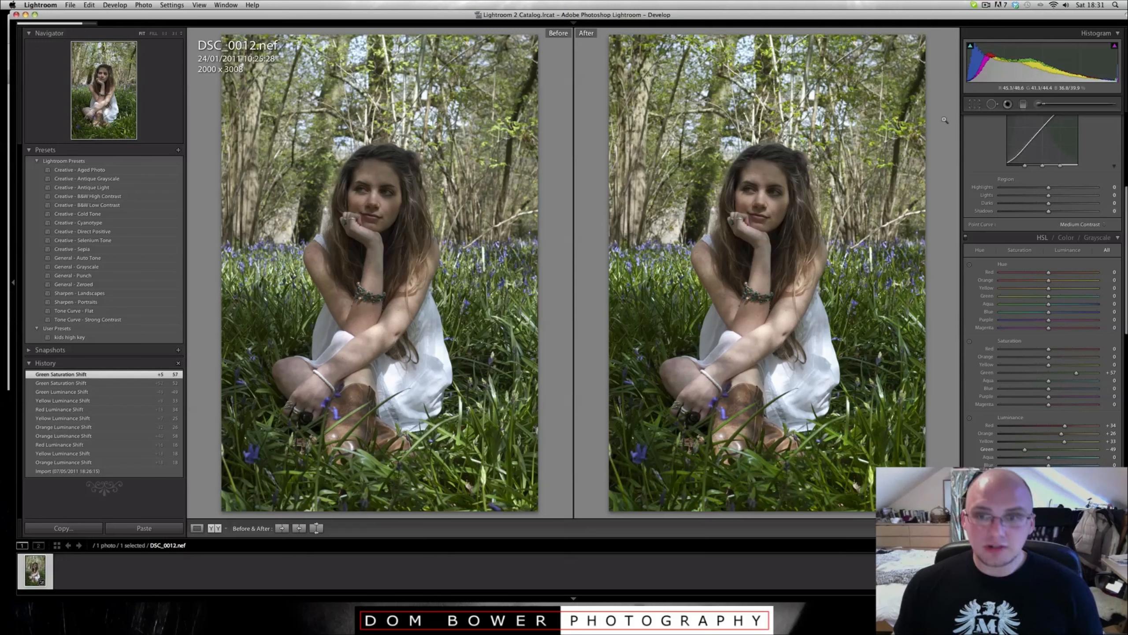
# Darken the woodland background with an adjustment brush using the Brightness effect at -43.
pyautogui.click(1037, 105)
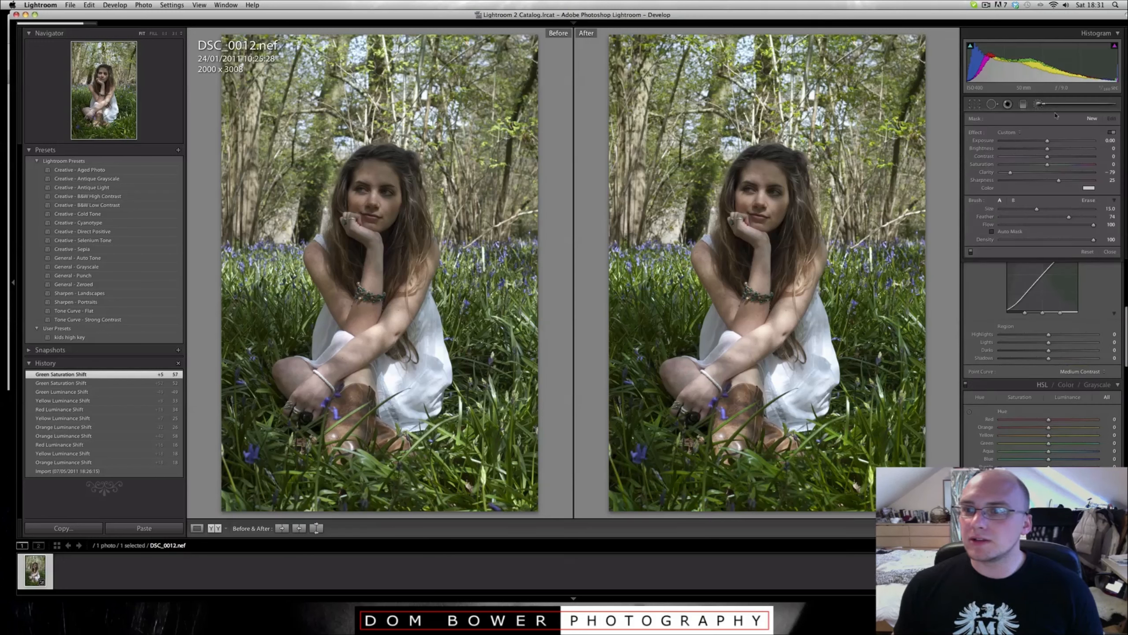
pyautogui.click(1007, 132)
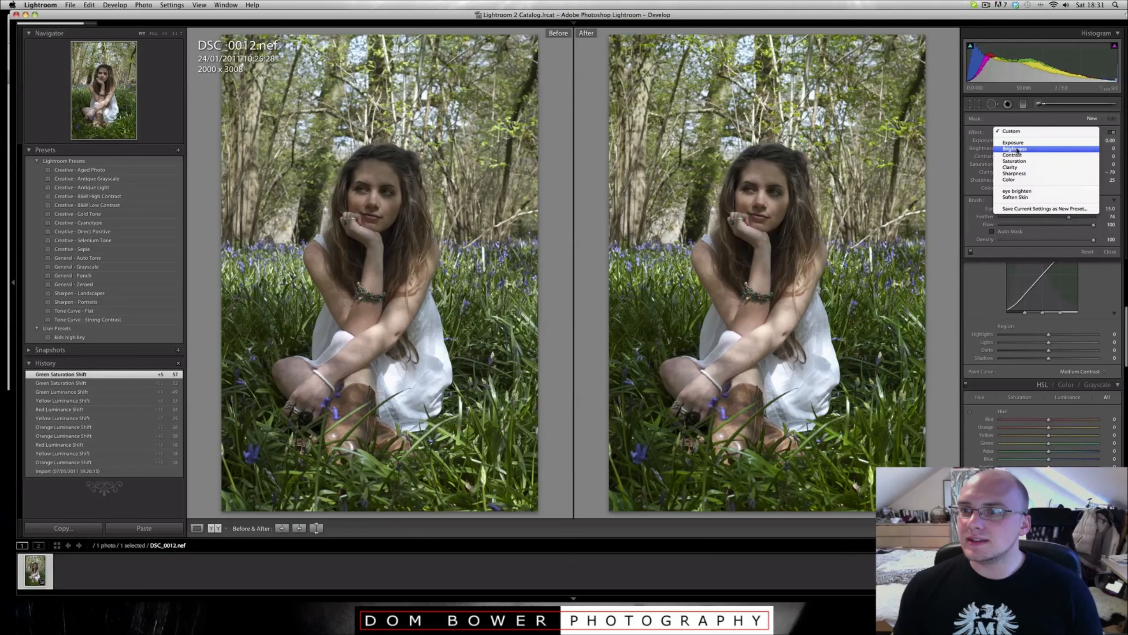
pyautogui.click(1014, 149)
pyautogui.click(1035, 149)
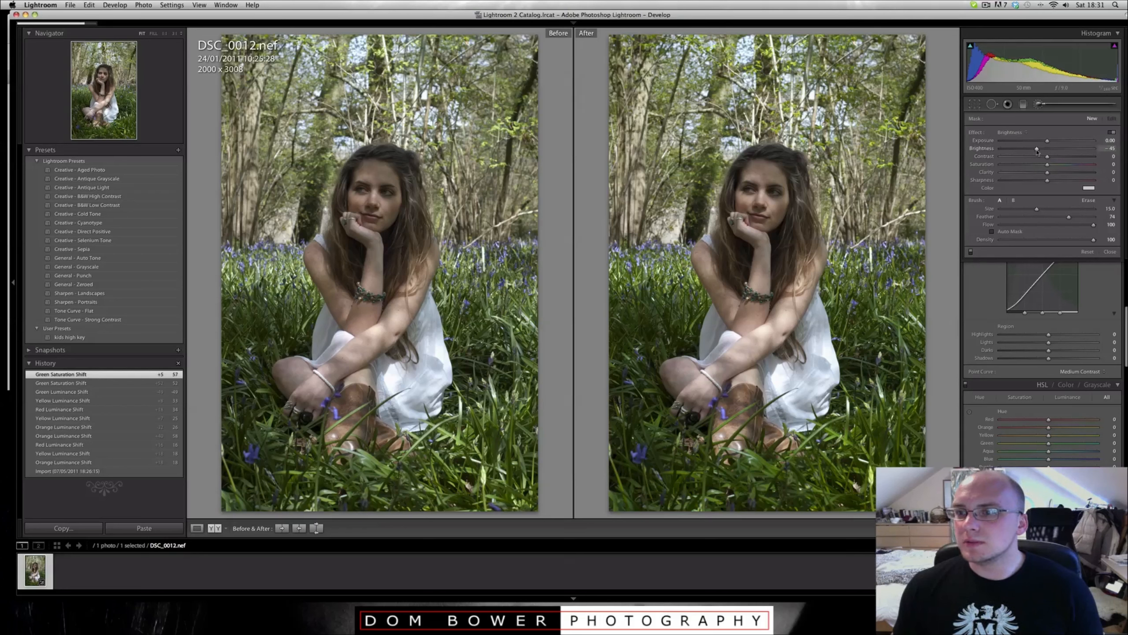
pyautogui.scroll(4, 653, 151)
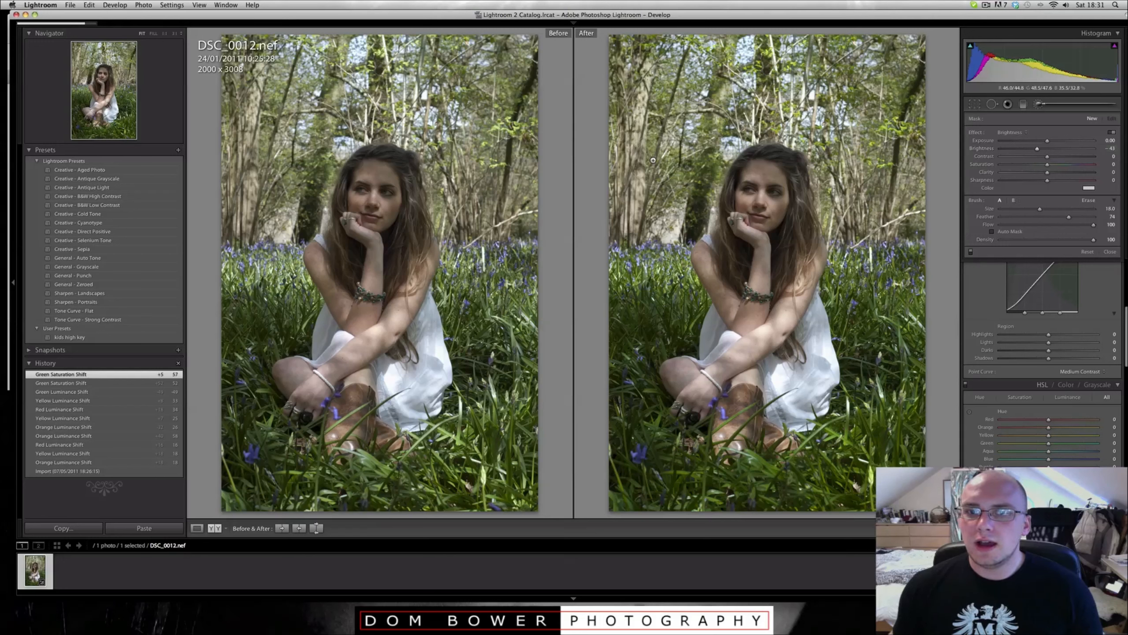
pyautogui.moveTo(650, 187)
pyautogui.mouseDown()
pyautogui.moveTo(693, 67)
pyautogui.moveTo(907, 84)
pyautogui.moveTo(902, 204)
pyautogui.moveTo(799, 107)
pyautogui.moveTo(702, 147)
pyautogui.moveTo(653, 222)
pyautogui.moveTo(622, 129)
pyautogui.moveTo(631, 54)
pyautogui.moveTo(877, 49)
pyautogui.moveTo(870, 196)
pyautogui.moveTo(909, 222)
pyautogui.mouseUp()
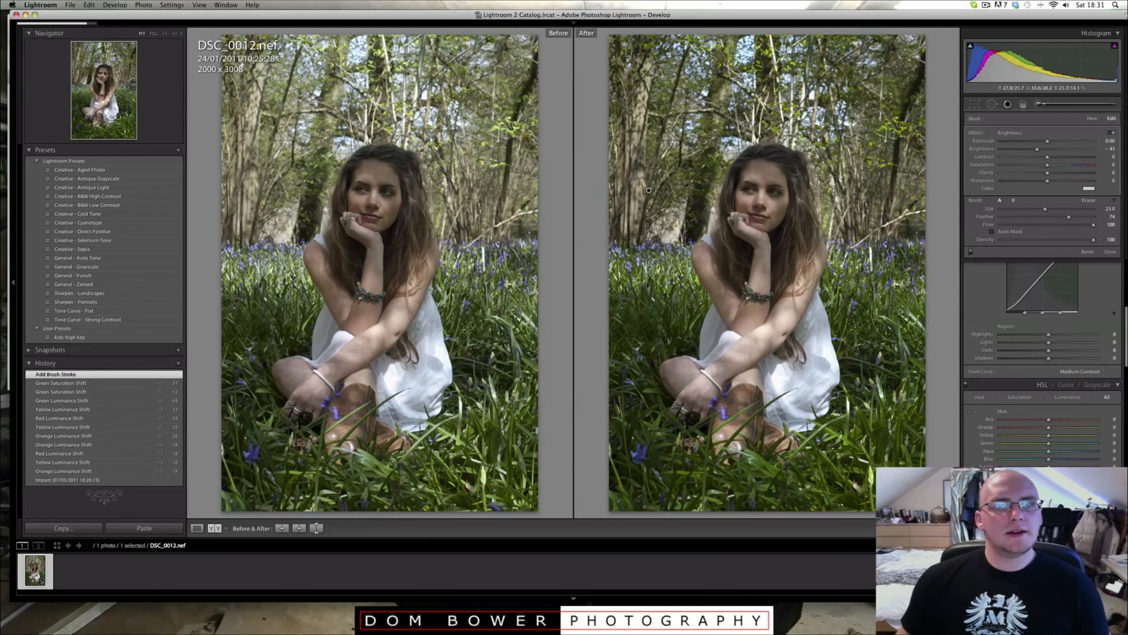
# Brighten the woman's face, hair and body with a separate brush adjustment at brightness 39.
pyautogui.moveTo(1036, 148); pyautogui.dragTo(1057, 148)
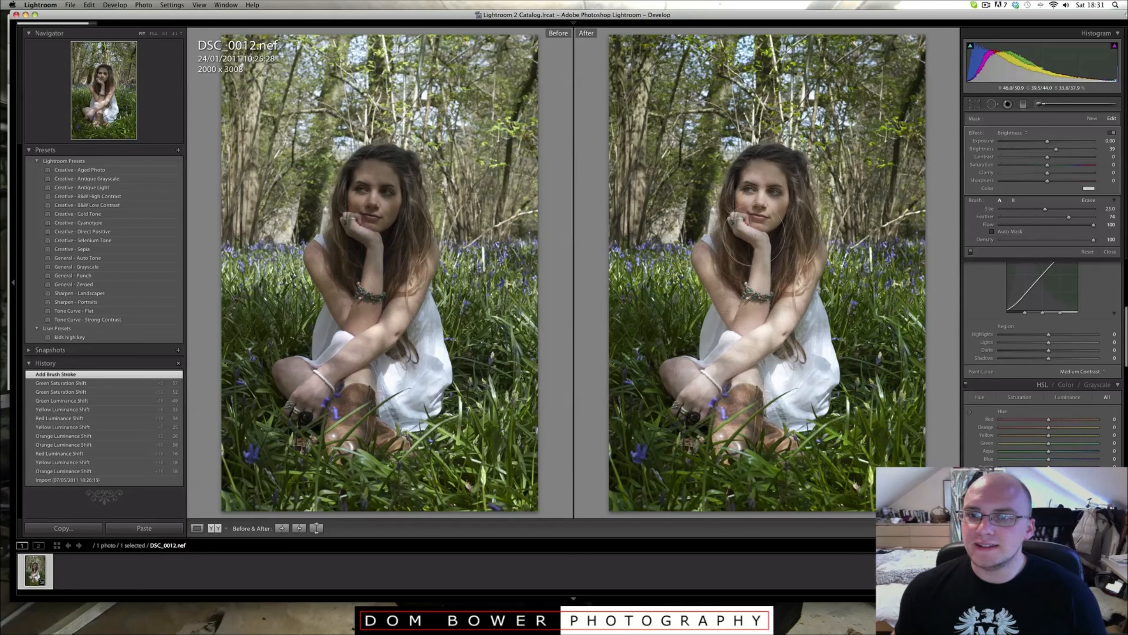
pyautogui.moveTo(754, 234)
pyautogui.mouseDown()
pyautogui.moveTo(782, 218)
pyautogui.moveTo(786, 191)
pyautogui.moveTo(770, 178)
pyautogui.mouseUp()
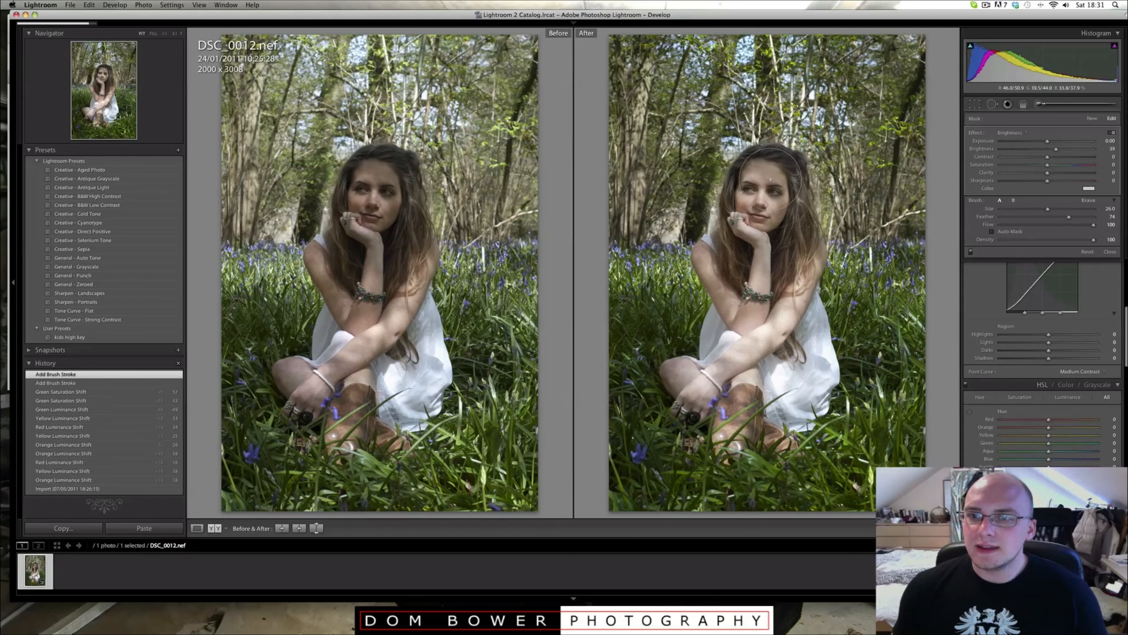
pyautogui.scroll(-6, 771, 179)
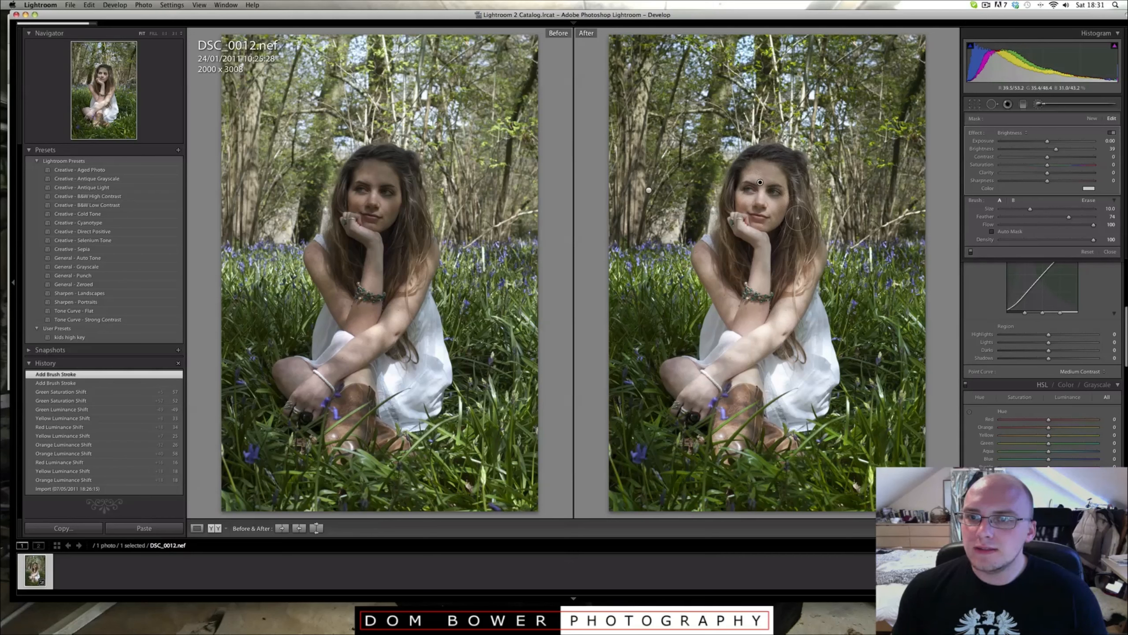
pyautogui.moveTo(784, 161)
pyautogui.mouseDown()
pyautogui.moveTo(756, 162)
pyautogui.moveTo(735, 235)
pyautogui.moveTo(783, 232)
pyautogui.moveTo(786, 270)
pyautogui.mouseUp()
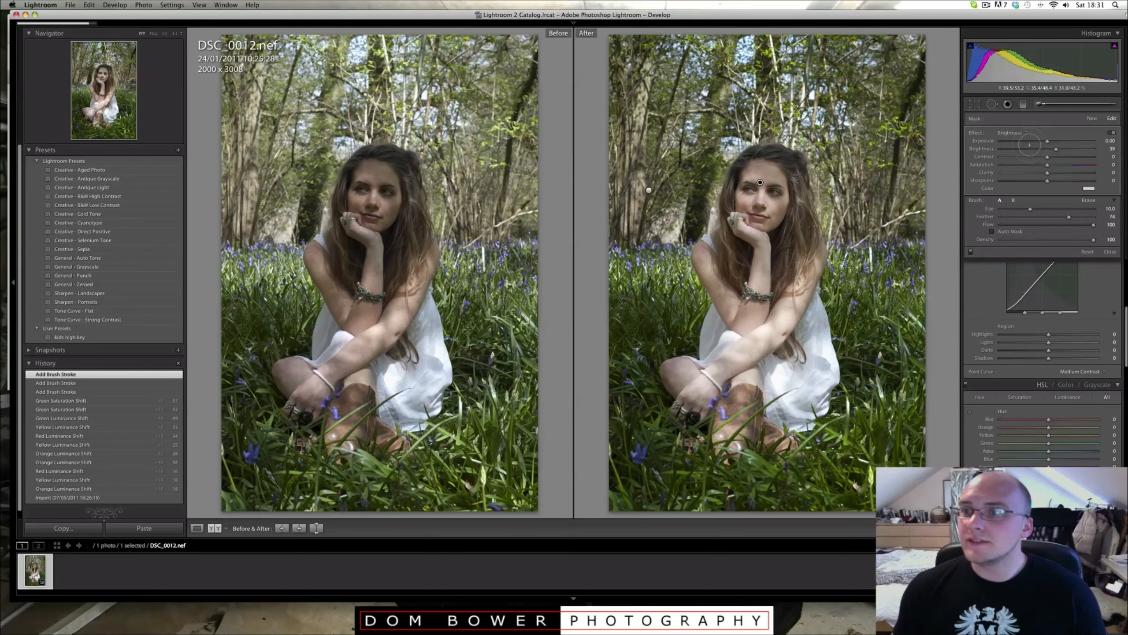
pyautogui.press('[')
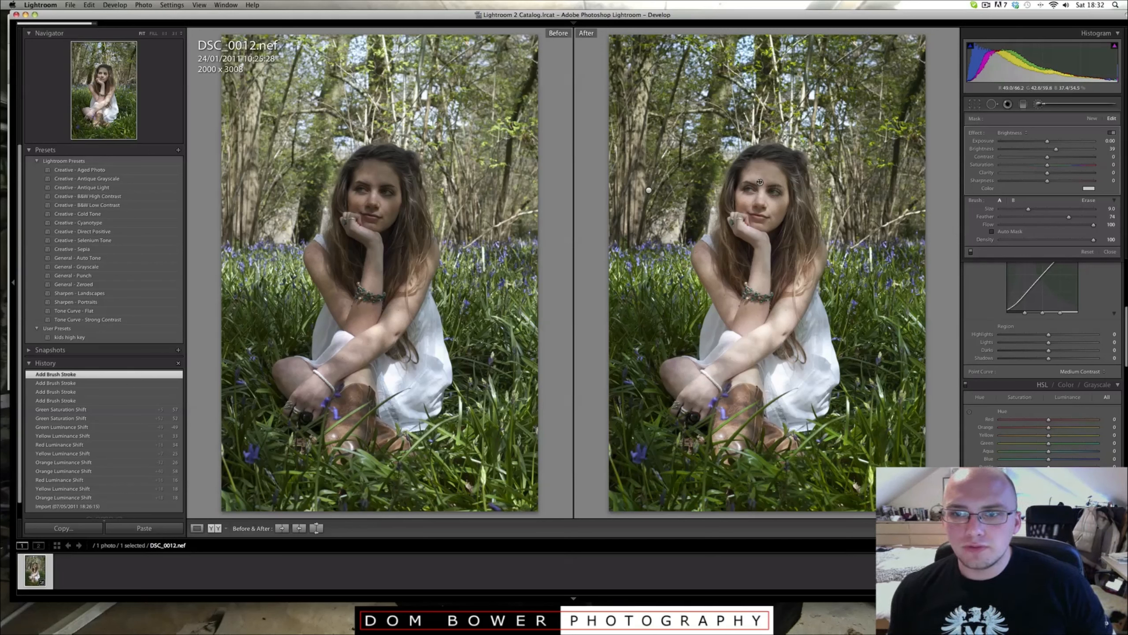
# Check the mask overlay on the woman, and set her brush adjustment's clarity to -27 and saturation to 15.
pyautogui.press('o')
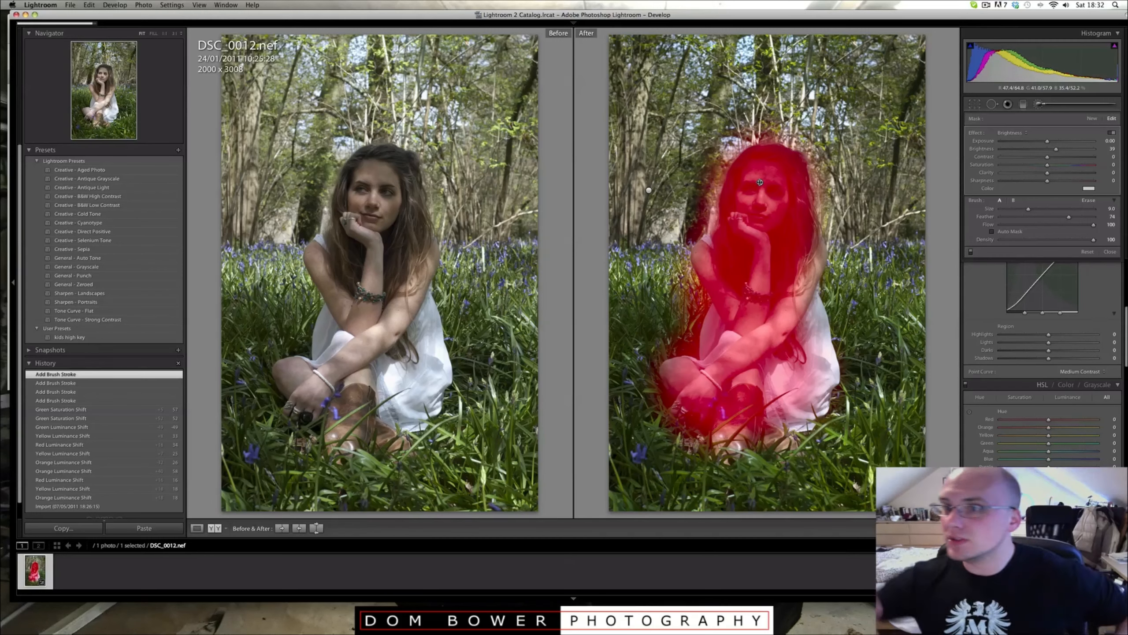
pyautogui.press('o')
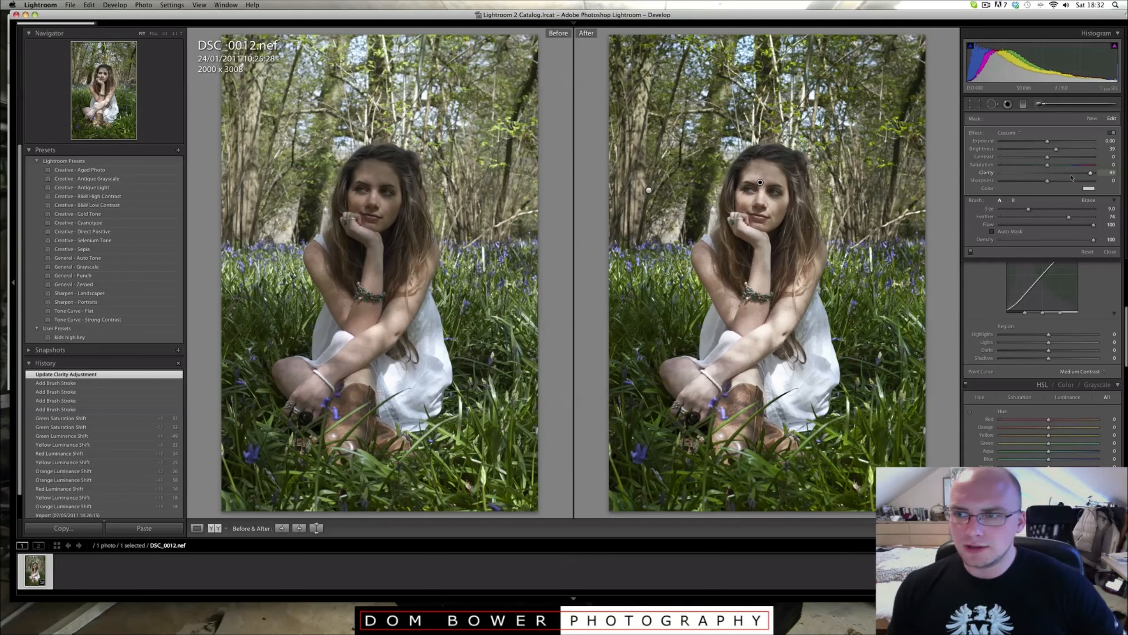
pyautogui.moveTo(1031, 173); pyautogui.dragTo(1003, 173)
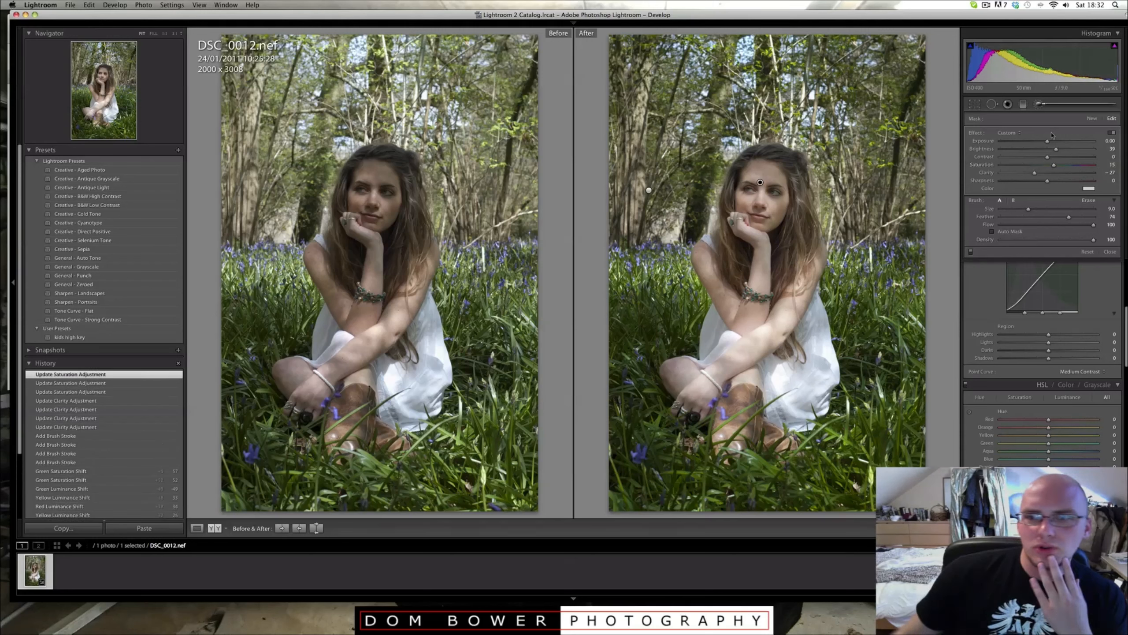
# Try out a white balance preset, and test the colour temperature at a warm 6036 and a cool 3200.
pyautogui.click(1038, 105)
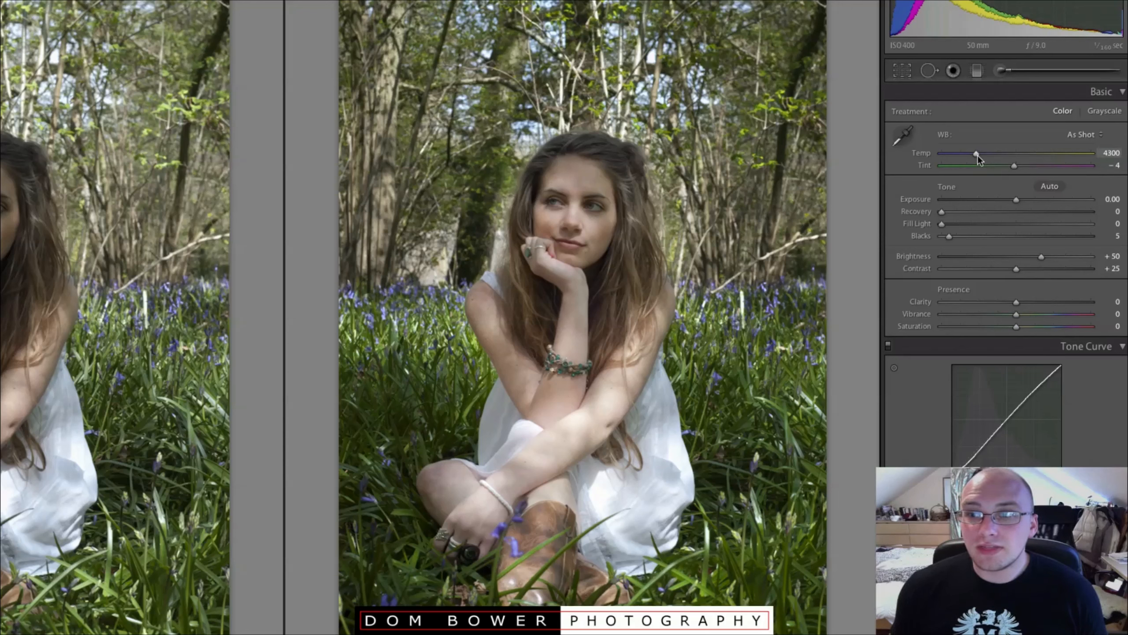
pyautogui.click(1080, 138)
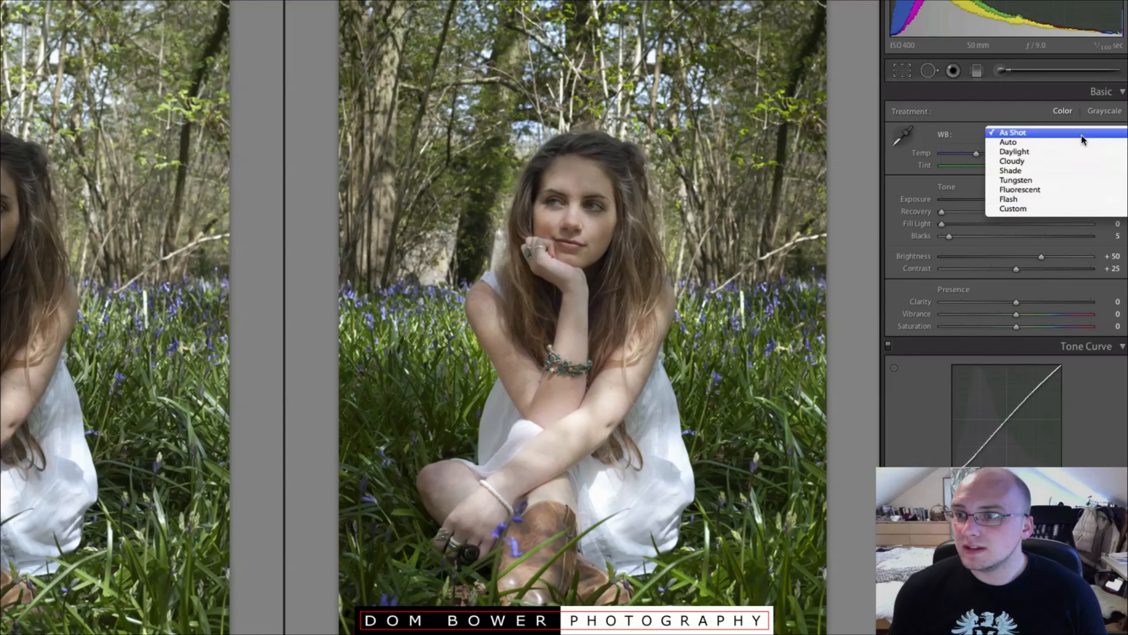
pyautogui.click(1068, 163)
pyautogui.moveTo(1005, 153); pyautogui.dragTo(1008, 154)
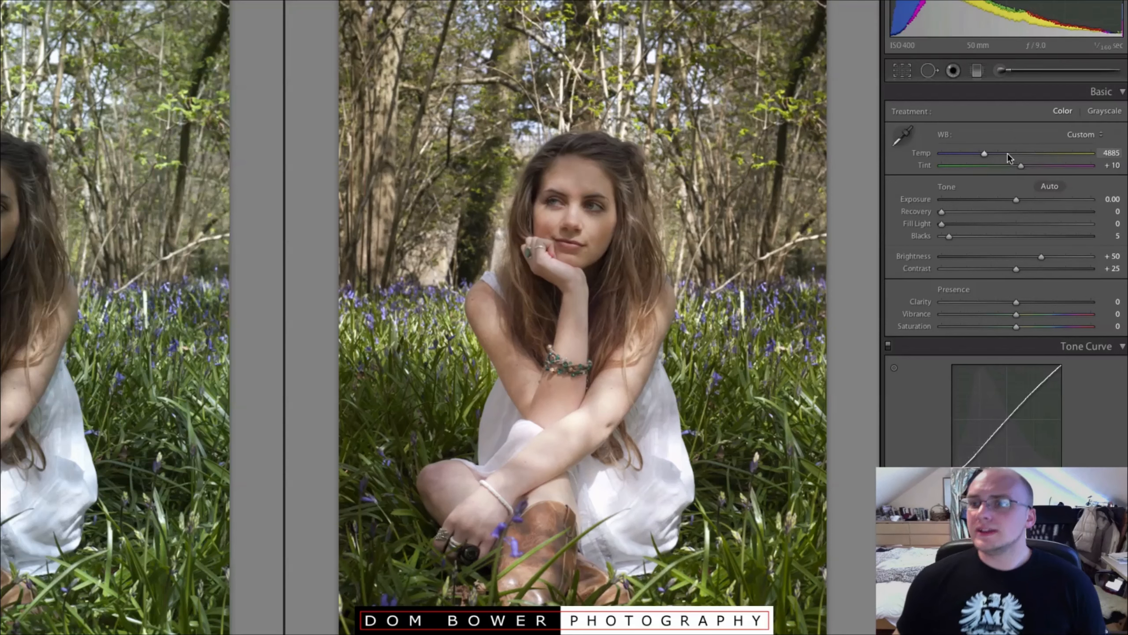
pyautogui.click(1001, 155)
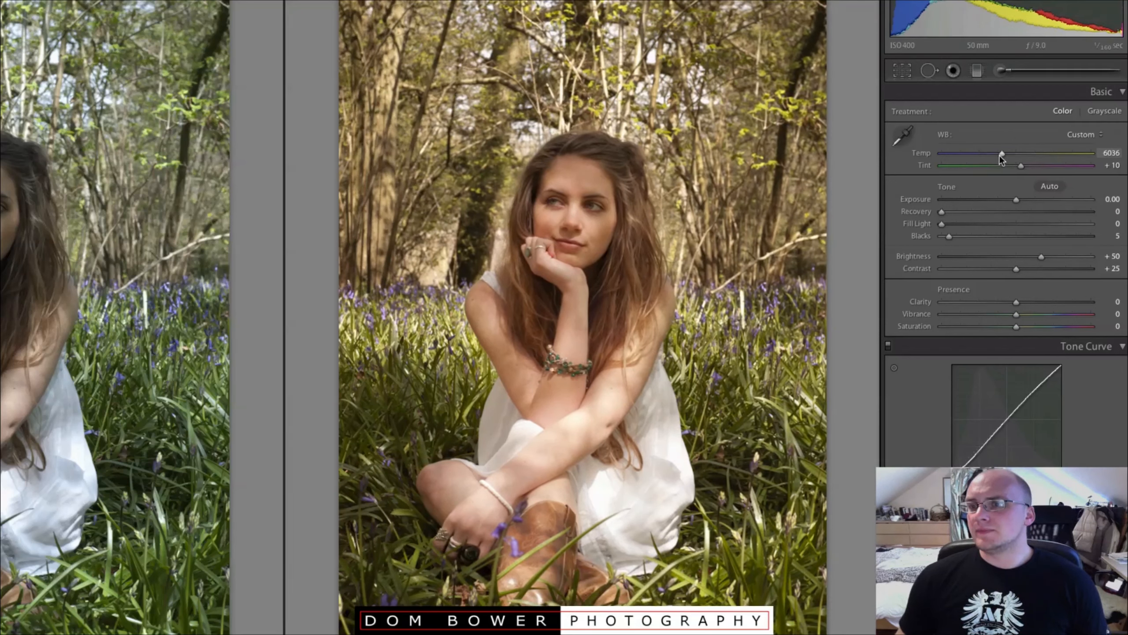
pyautogui.moveTo(1000, 155); pyautogui.dragTo(959, 155)
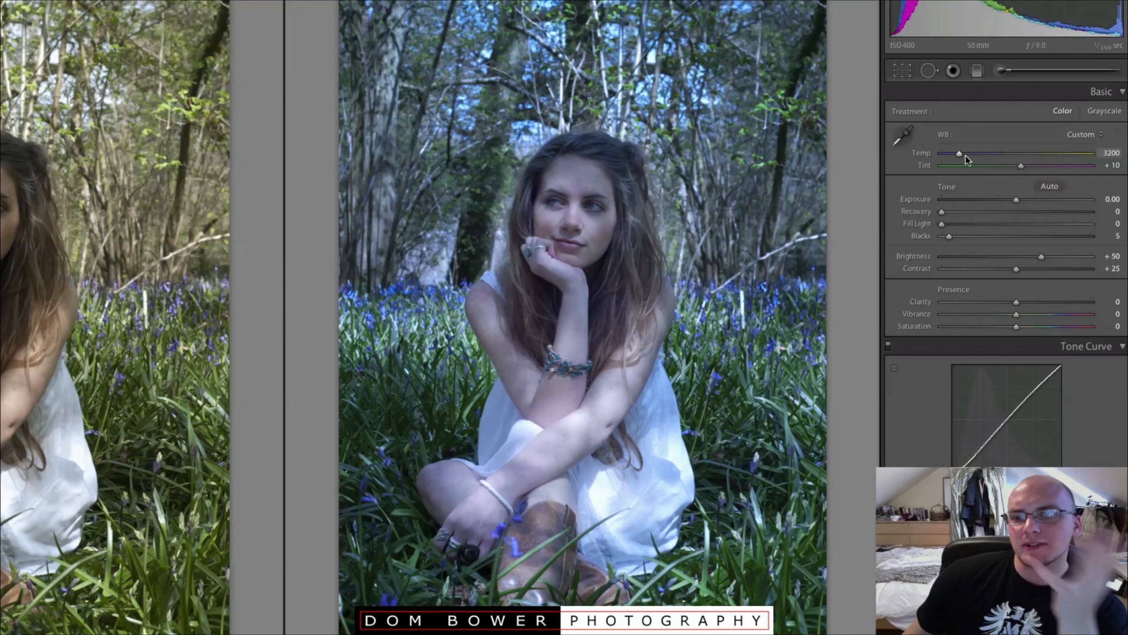
# Warm the photo by setting the colour temperature to 5041 and the tint to +8.
pyautogui.click(967, 155)
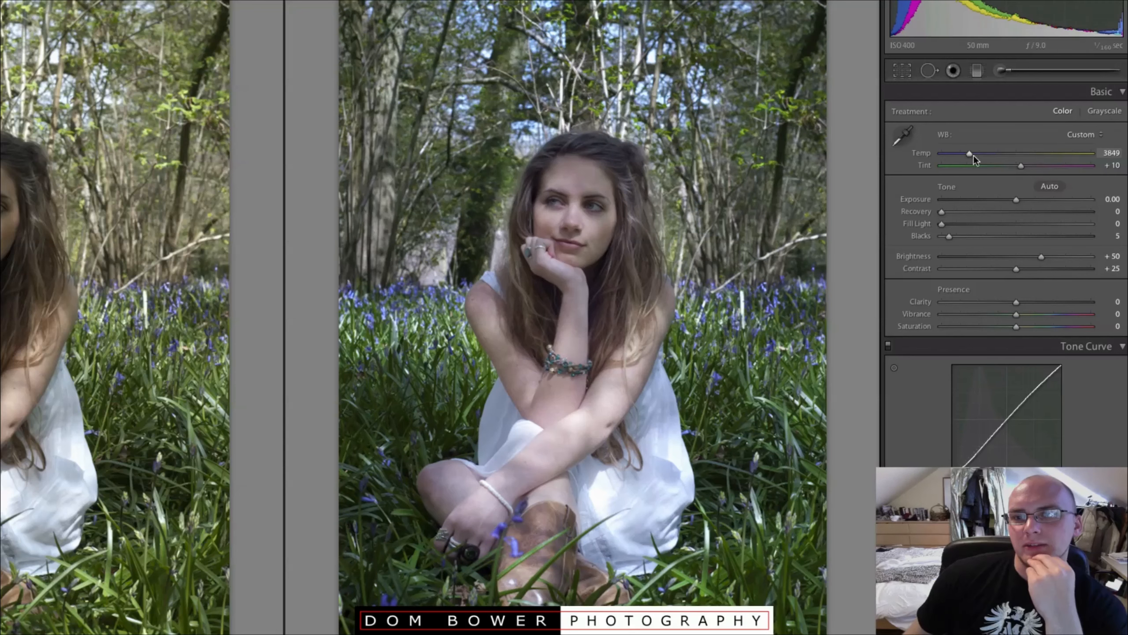
pyautogui.click(977, 156)
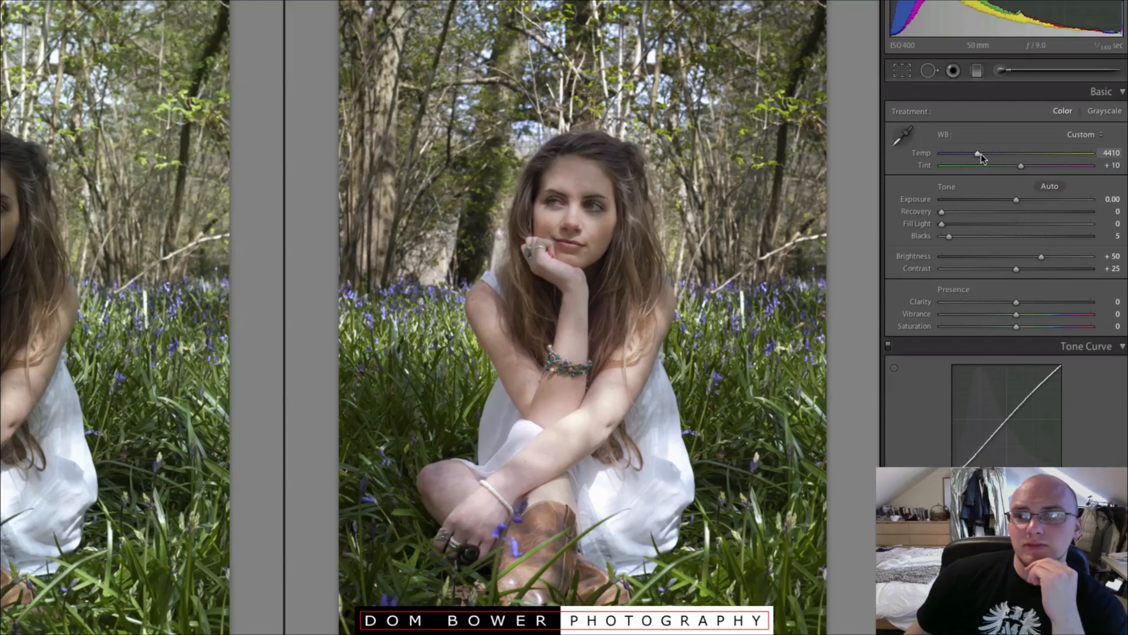
pyautogui.moveTo(980, 154); pyautogui.dragTo(985, 152)
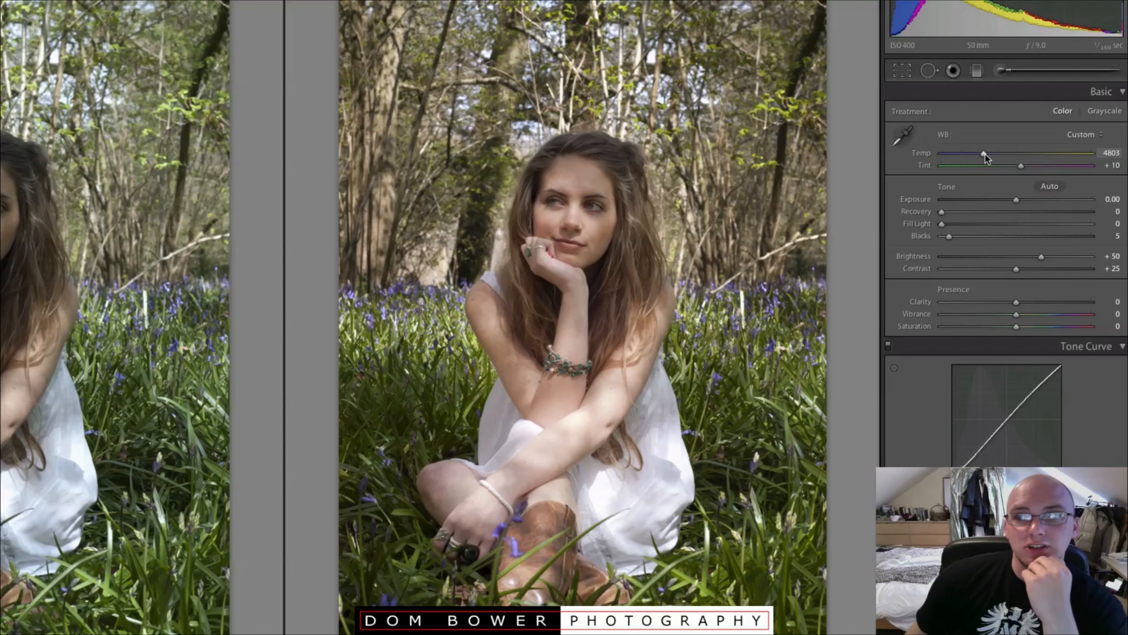
pyautogui.moveTo(986, 154); pyautogui.dragTo(986, 153)
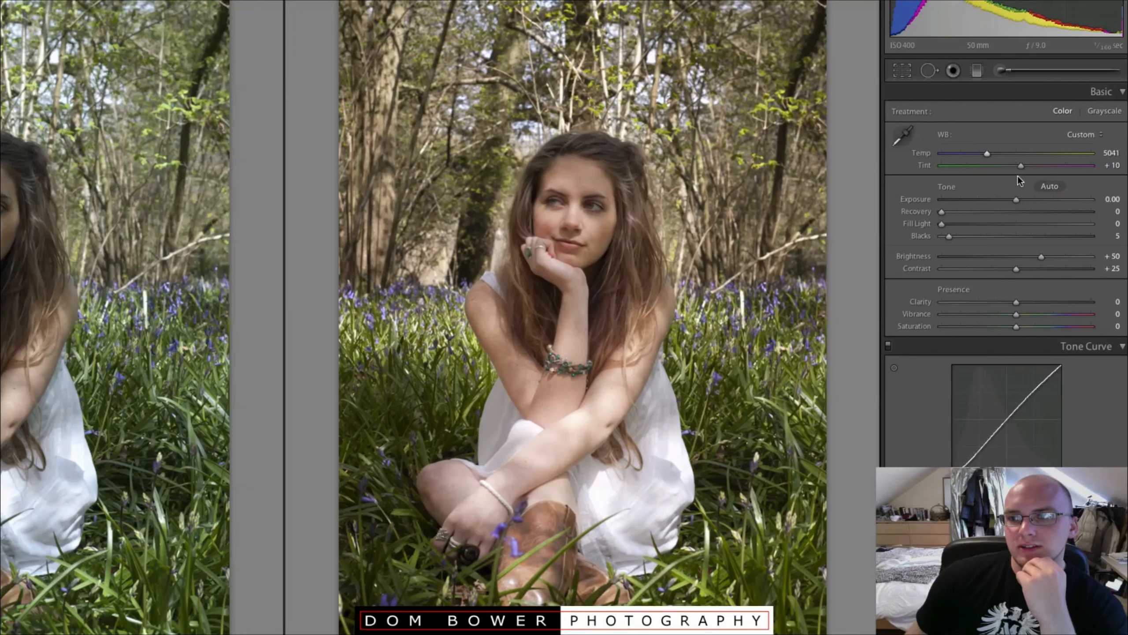
pyautogui.moveTo(1021, 169)
pyautogui.mouseDown()
pyautogui.moveTo(1010, 169)
pyautogui.moveTo(1021, 168)
pyautogui.mouseUp()
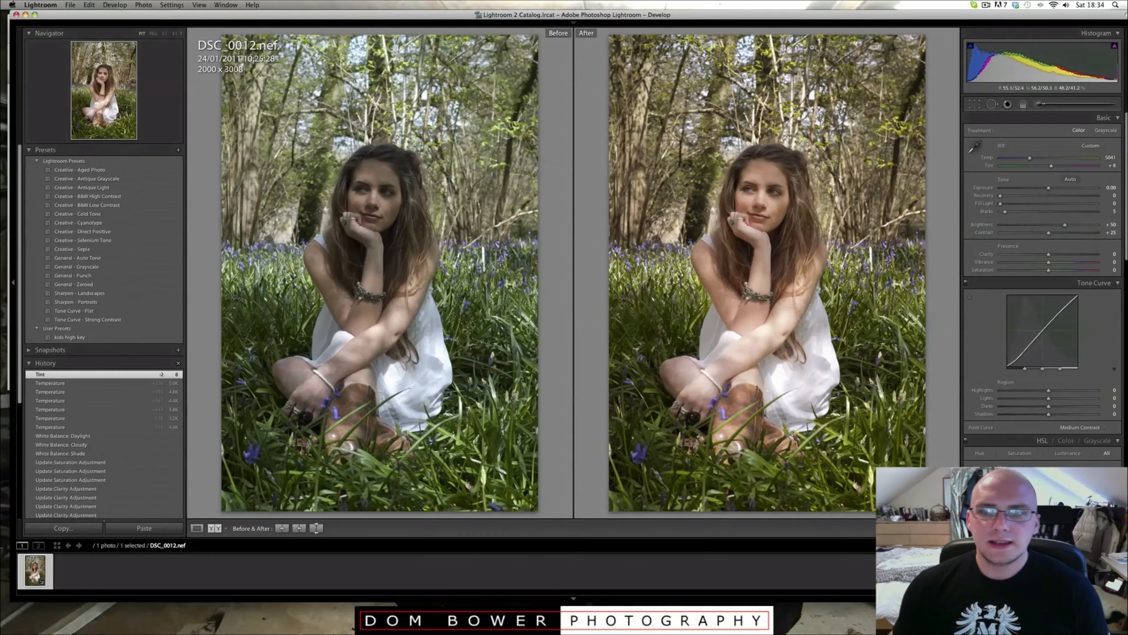
# Paint the woodland background around the woman with a new adjustment brush set to clarity -100 and sharpness -100, using smaller brush sizes near her.
pyautogui.click(1038, 104)
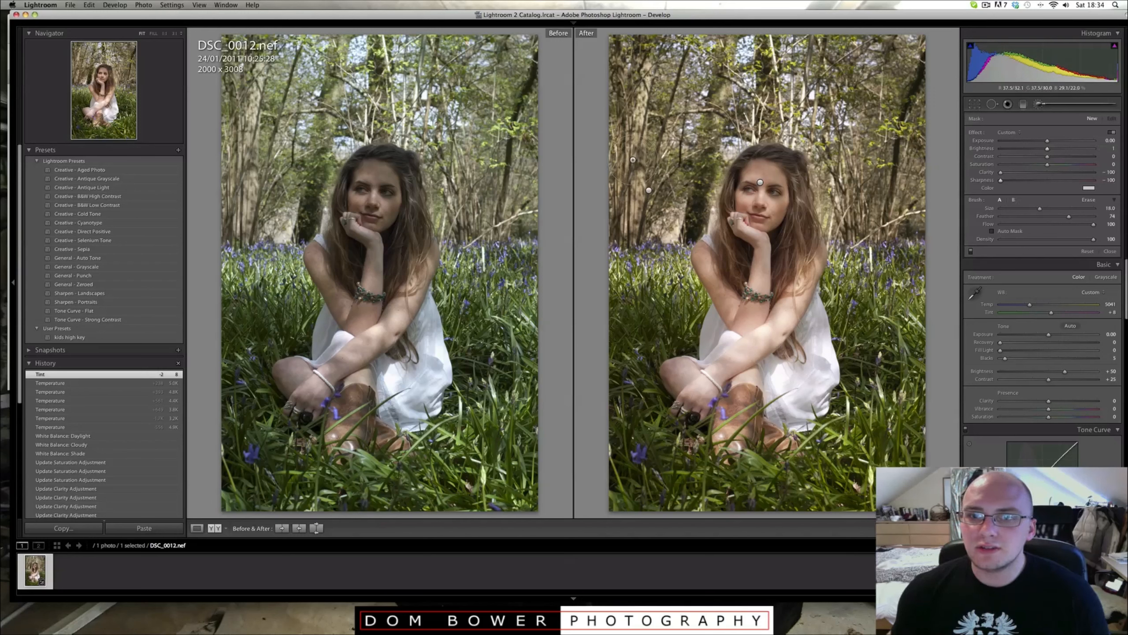
pyautogui.scroll(5, 629, 148)
pyautogui.moveTo(639, 219)
pyautogui.mouseDown()
pyautogui.moveTo(626, 147)
pyautogui.moveTo(650, 65)
pyautogui.moveTo(737, 57)
pyautogui.moveTo(789, 85)
pyautogui.moveTo(690, 142)
pyautogui.moveTo(707, 111)
pyautogui.moveTo(830, 81)
pyautogui.moveTo(888, 151)
pyautogui.moveTo(857, 201)
pyautogui.moveTo(827, 136)
pyautogui.moveTo(783, 120)
pyautogui.mouseUp()
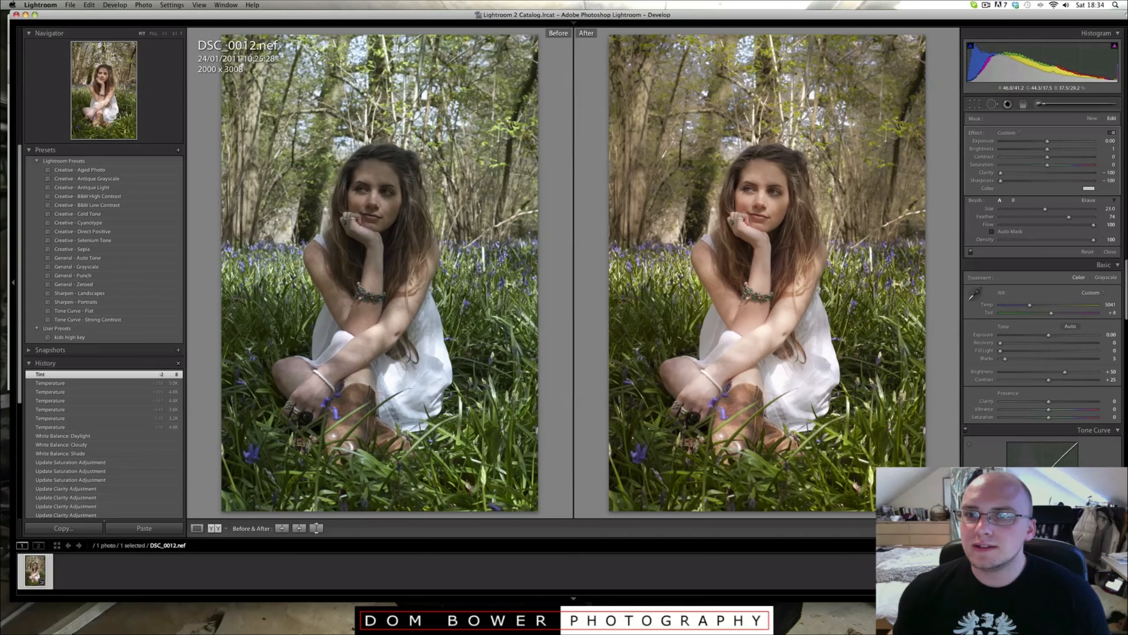
pyautogui.moveTo(702, 121)
pyautogui.mouseDown()
pyautogui.moveTo(684, 213)
pyautogui.moveTo(722, 112)
pyautogui.mouseUp()
pyautogui.scroll(-3, 685, 175)
pyautogui.scroll(-4, 684, 175)
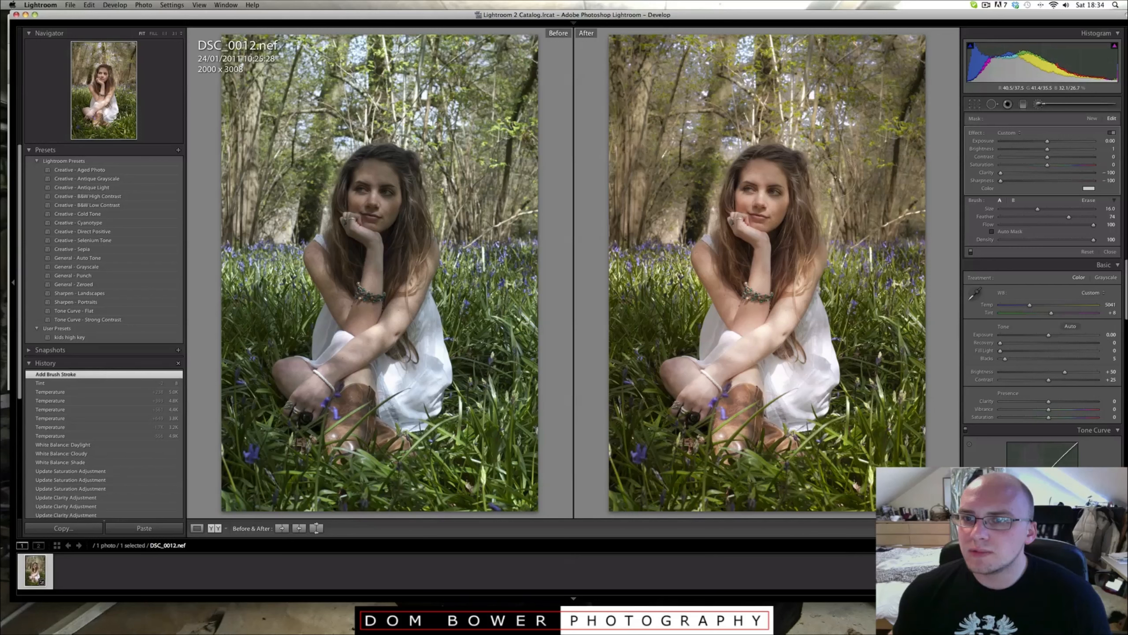
pyautogui.moveTo(732, 129); pyautogui.dragTo(730, 133)
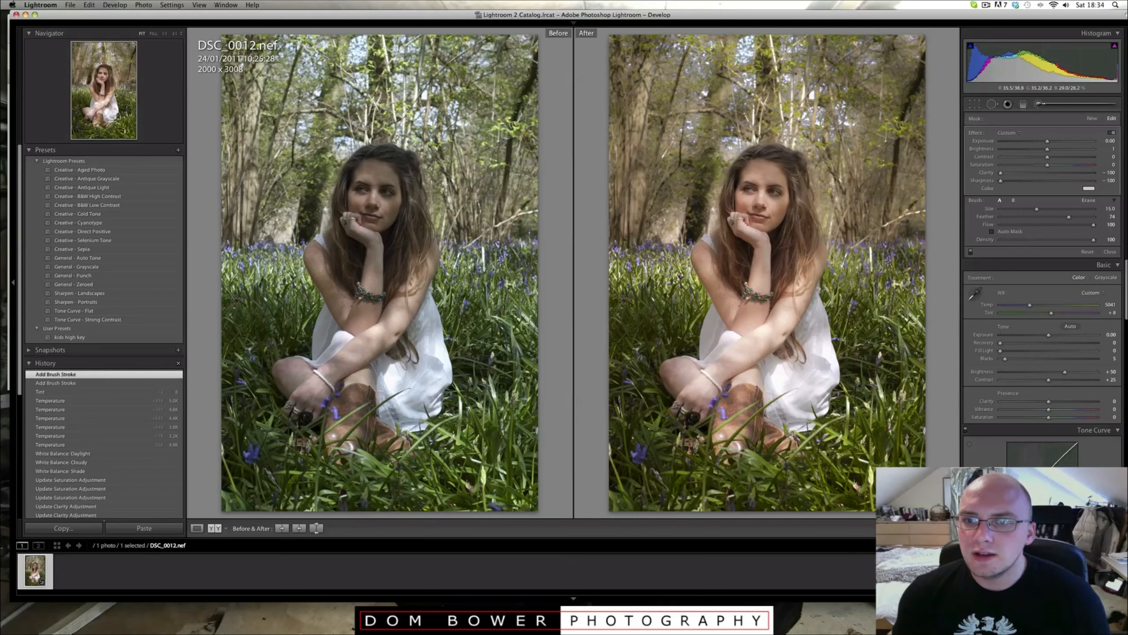
pyautogui.press('[')
pyautogui.press('[')
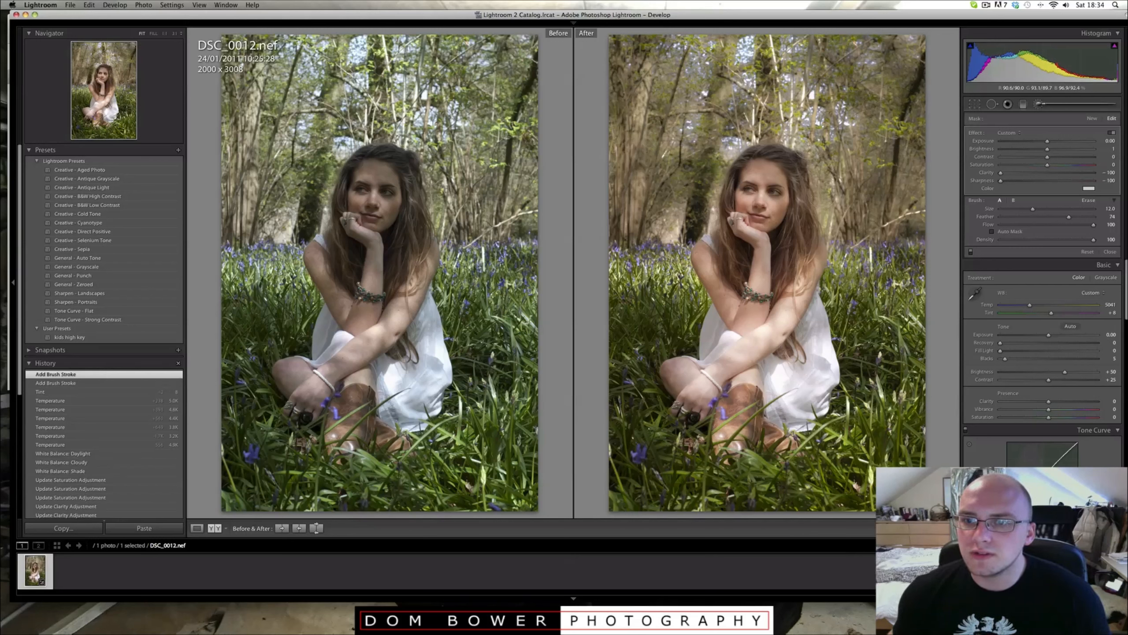
pyautogui.moveTo(756, 51); pyautogui.dragTo(763, 58)
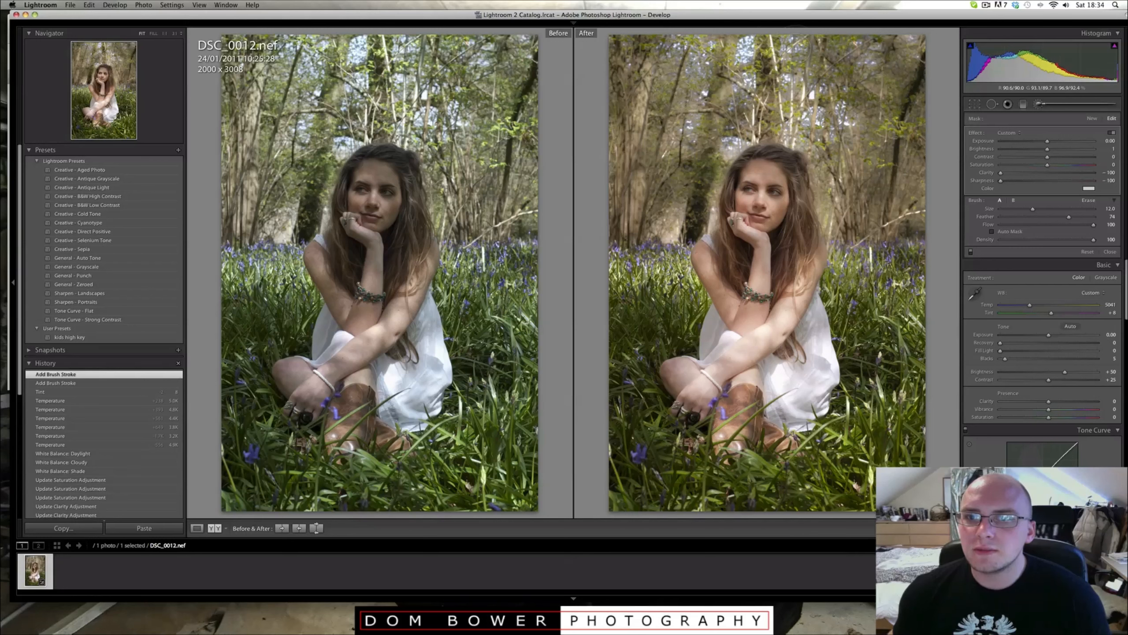
# Raise the contrast of the background brush adjustment and compare positive and strongly negative clarity, keeping the background soft.
pyautogui.moveTo(1047, 157); pyautogui.dragTo(1076, 157)
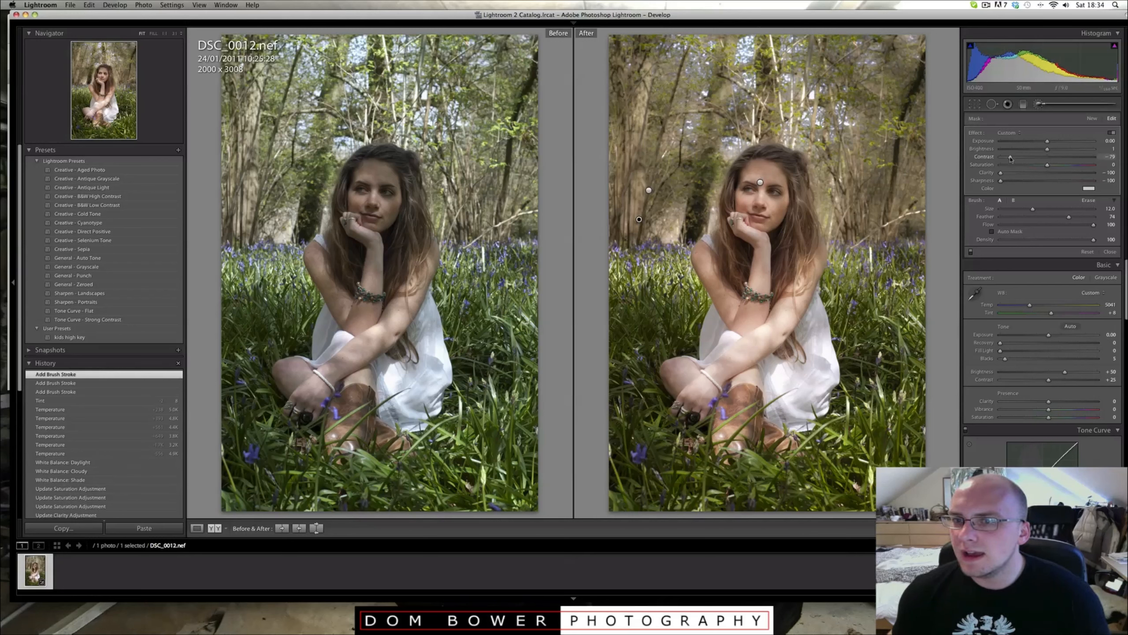
pyautogui.click(1064, 158)
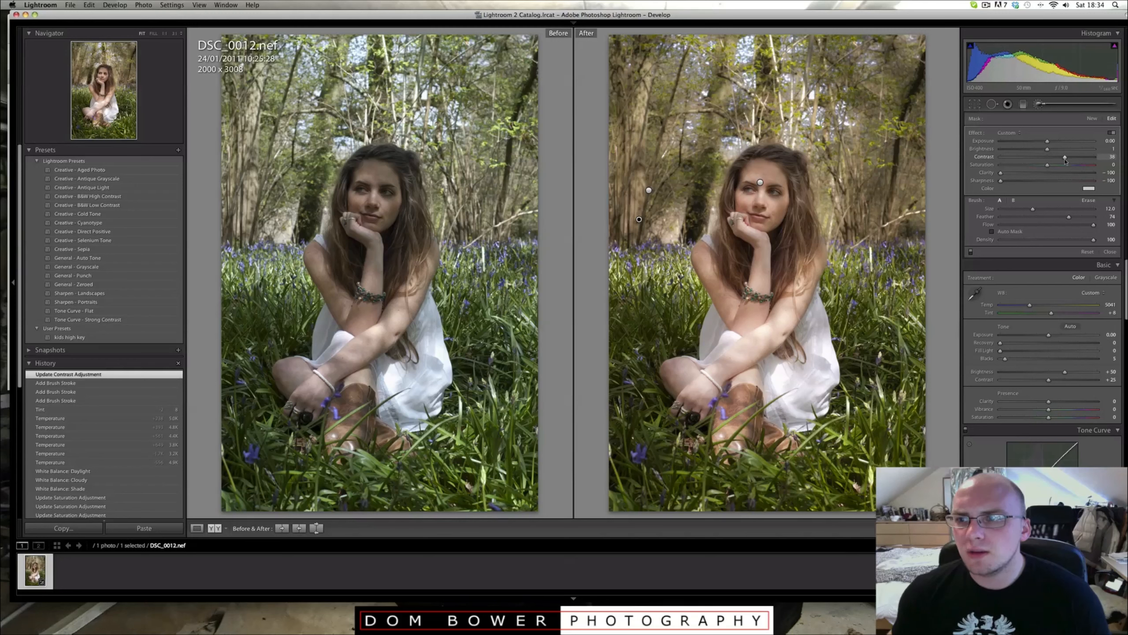
pyautogui.moveTo(1065, 161); pyautogui.dragTo(1065, 160)
pyautogui.click(1014, 173)
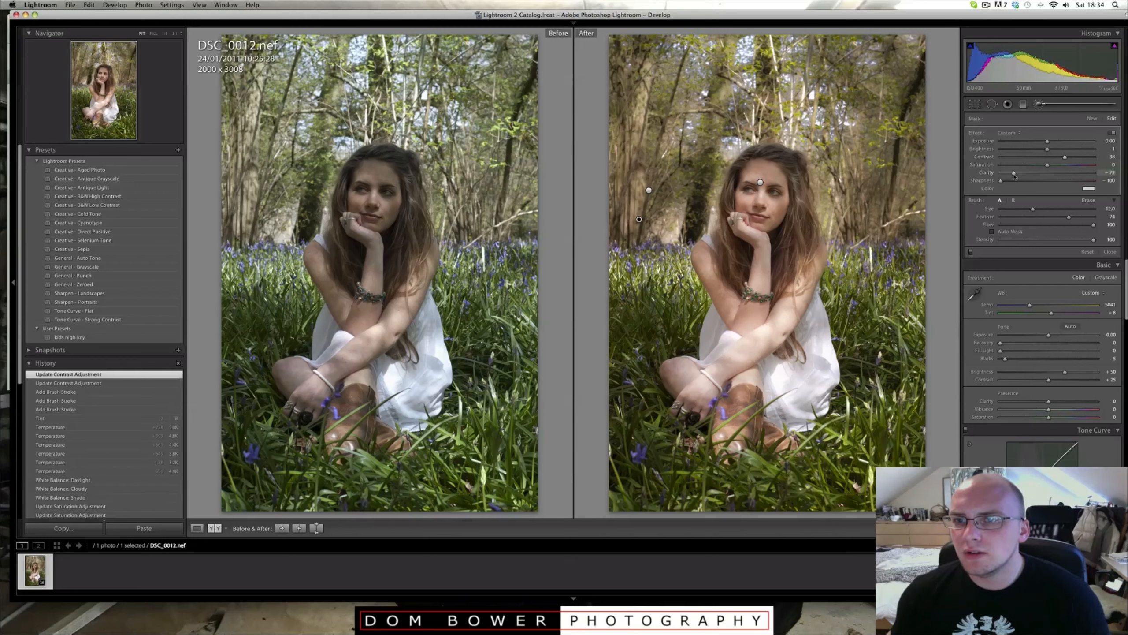
pyautogui.click(1082, 177)
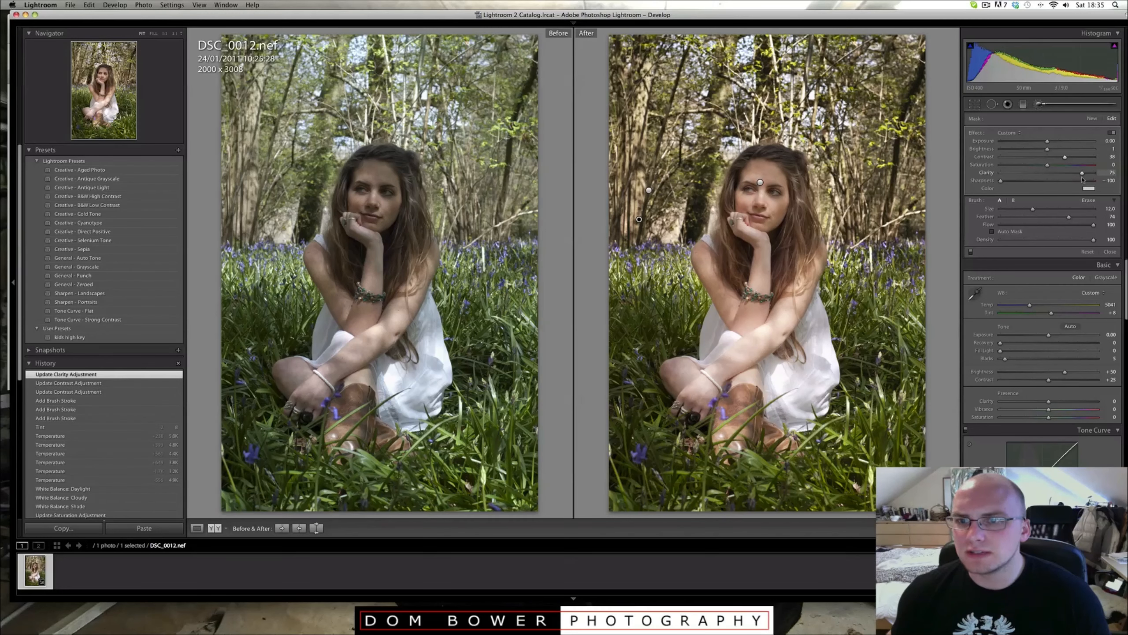
pyautogui.click(1010, 177)
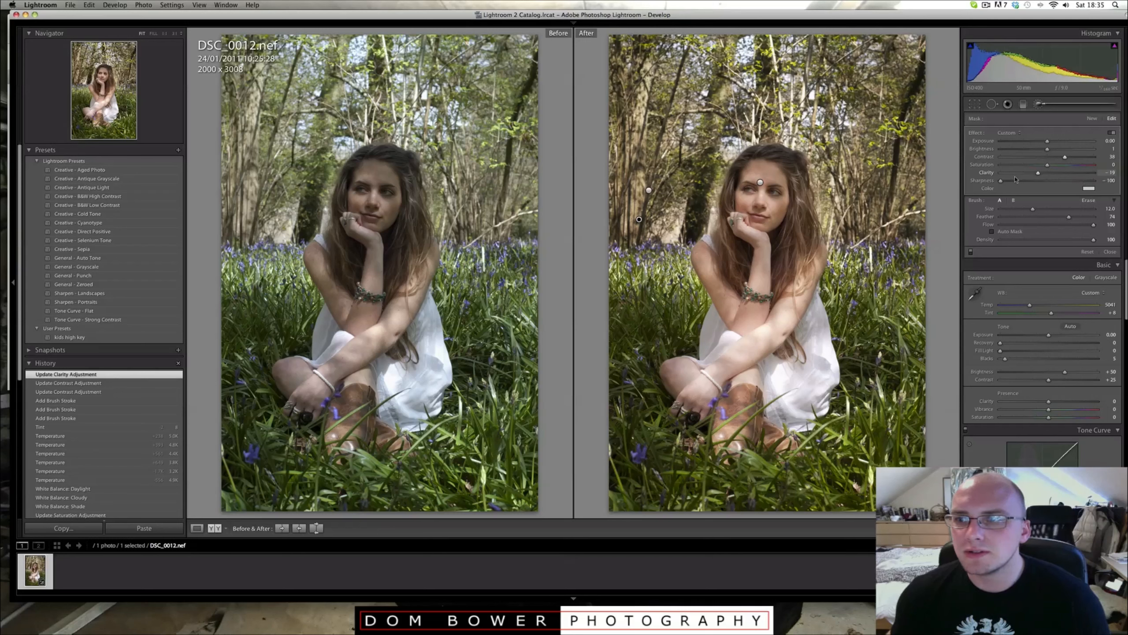
pyautogui.moveTo(1011, 177); pyautogui.dragTo(1007, 176)
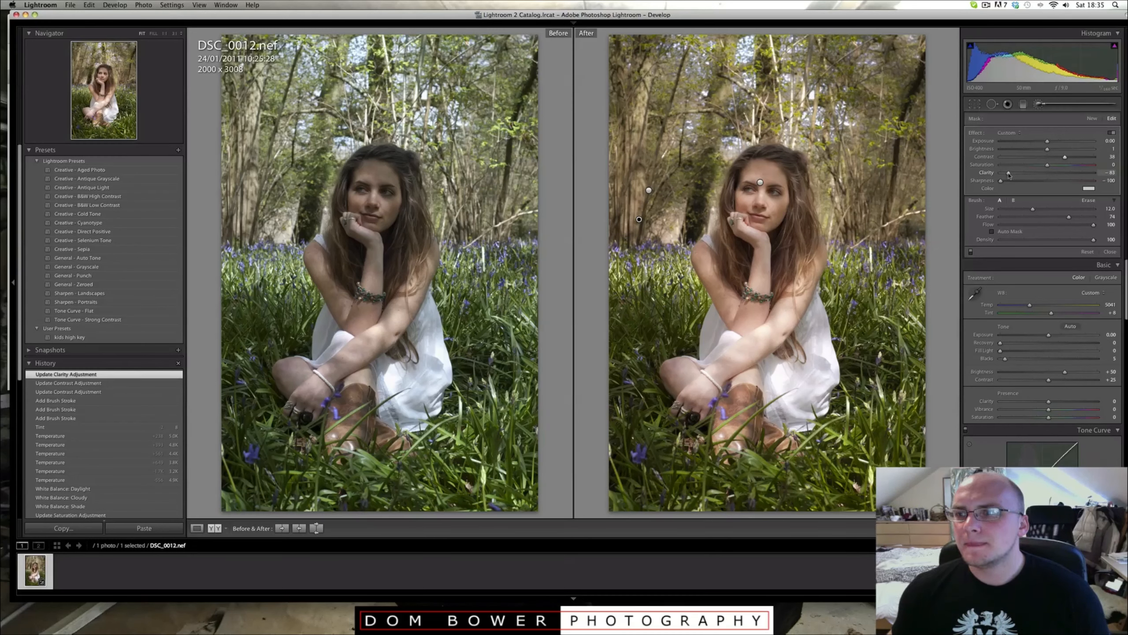
pyautogui.moveTo(1012, 175); pyautogui.dragTo(1059, 159)
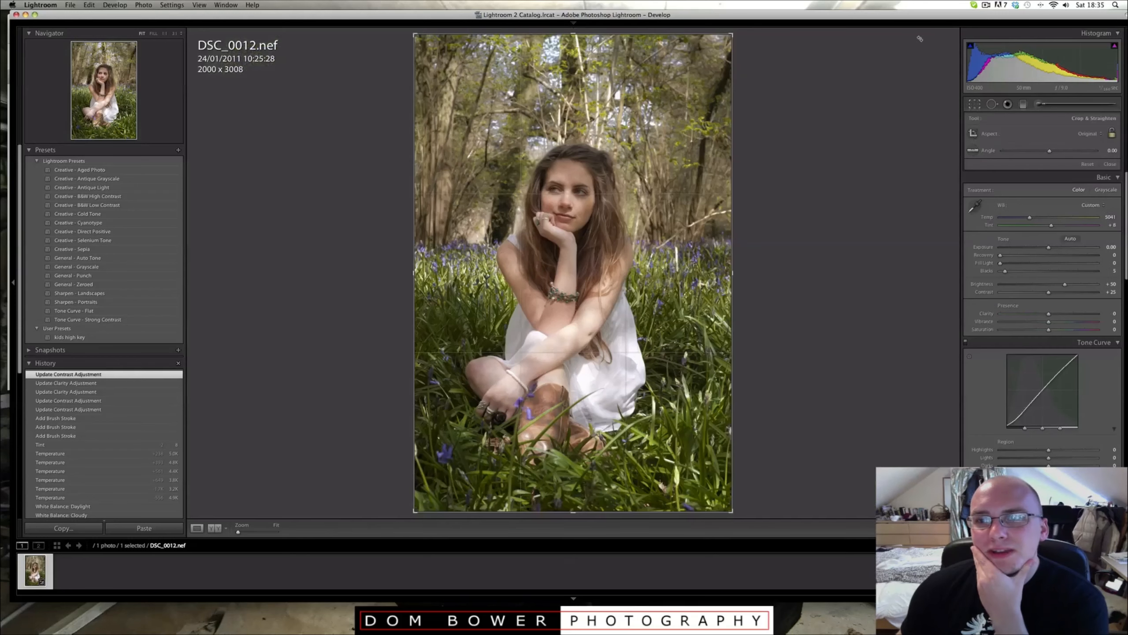
# Crop the photo tighter around the seated woman to 1627 x 2474 and apply the crop.
pyautogui.press('r')
pyautogui.moveTo(732, 35); pyautogui.dragTo(701, 76)
pyautogui.moveTo(596, 94); pyautogui.dragTo(596, 98)
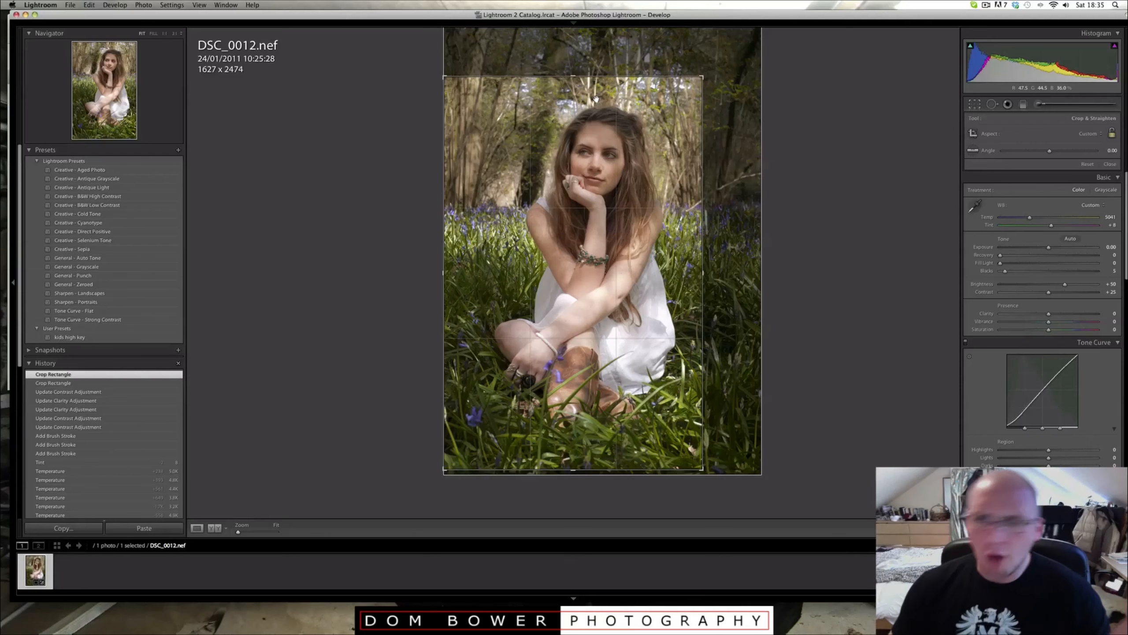
pyautogui.press('Return')
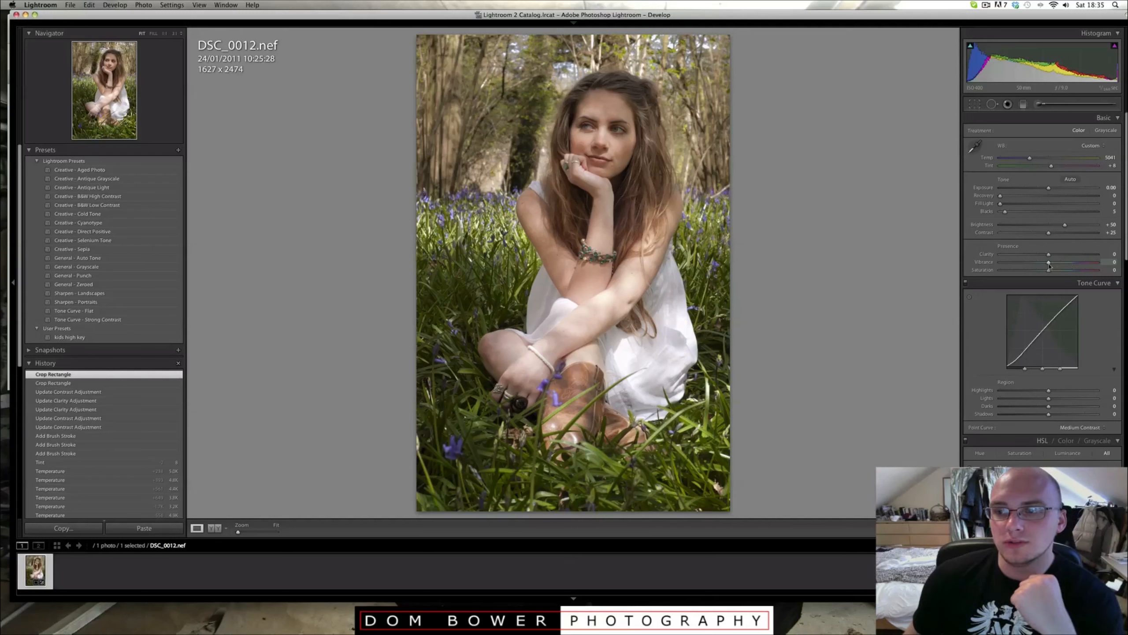
# Test the whole photo's saturation at +87 and at its lowest value.
pyautogui.click(1091, 270)
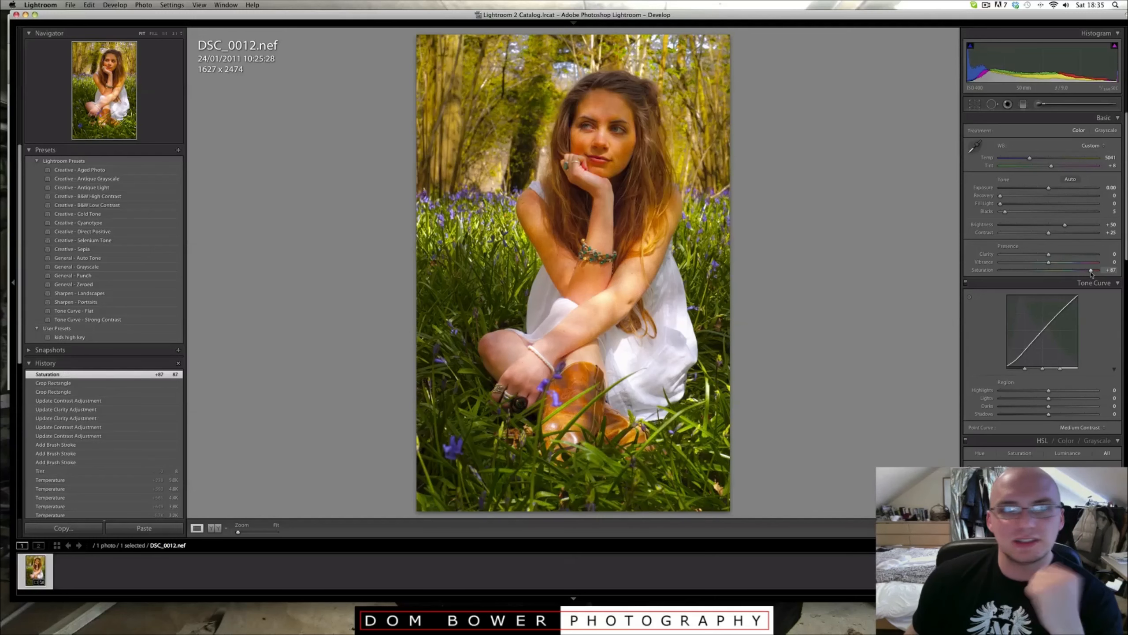
pyautogui.click(1000, 270)
pyautogui.click(1034, 270)
pyautogui.click(1048, 270)
# Set the whole photo's vibrance to +35 and its saturation to 0.
pyautogui.click(1067, 263)
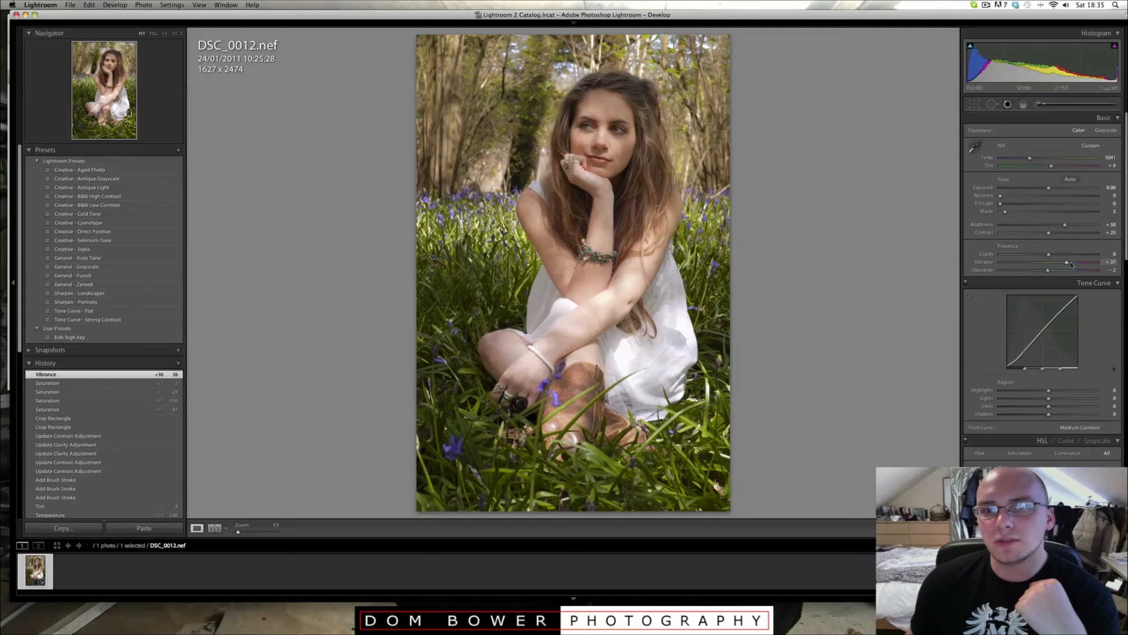
pyautogui.click(1070, 263)
pyautogui.moveTo(1082, 264)
pyautogui.mouseDown()
pyautogui.moveTo(1096, 263)
pyautogui.moveTo(1065, 263)
pyautogui.mouseUp()
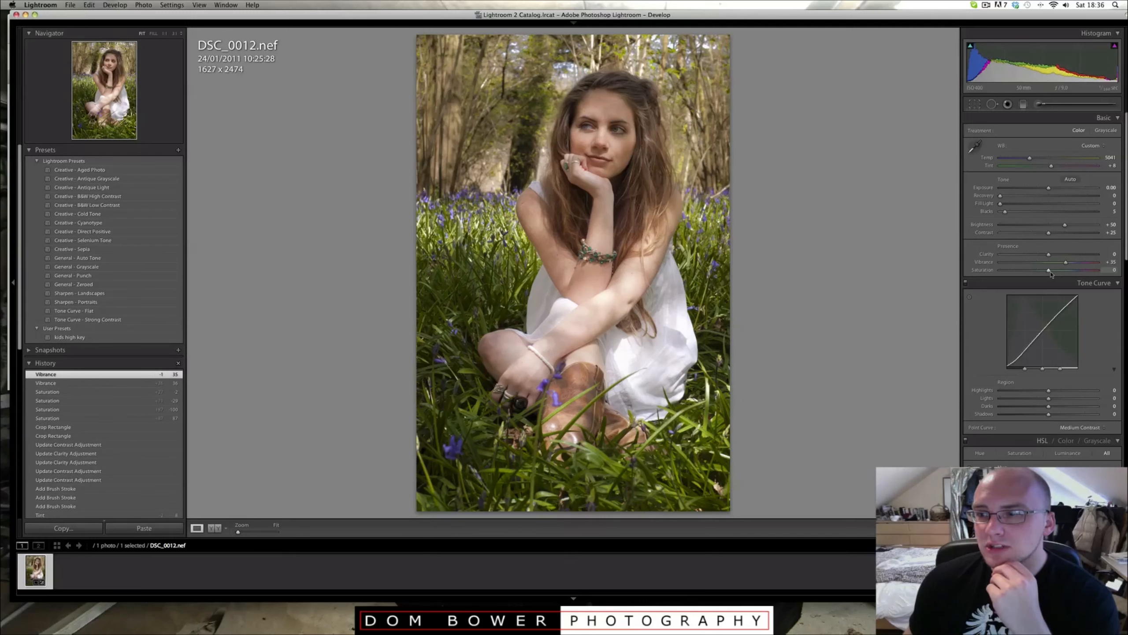
pyautogui.click(1050, 271)
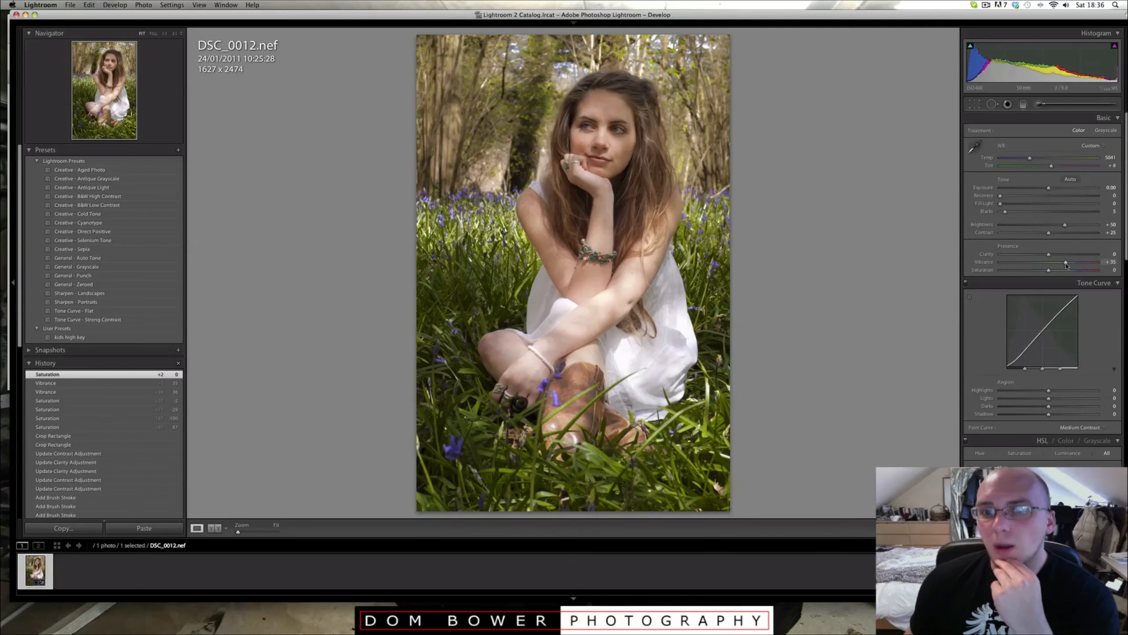
# Compare negative and positive clarity on the whole photo, and set the clarity to +3.
pyautogui.click(1025, 255)
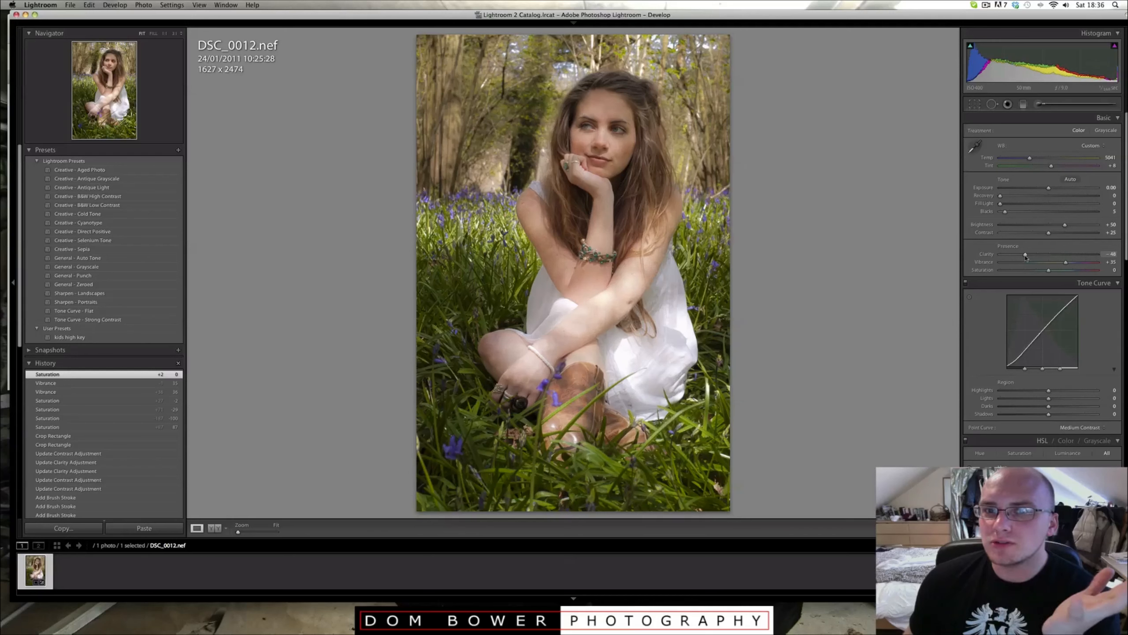
pyautogui.click(1080, 255)
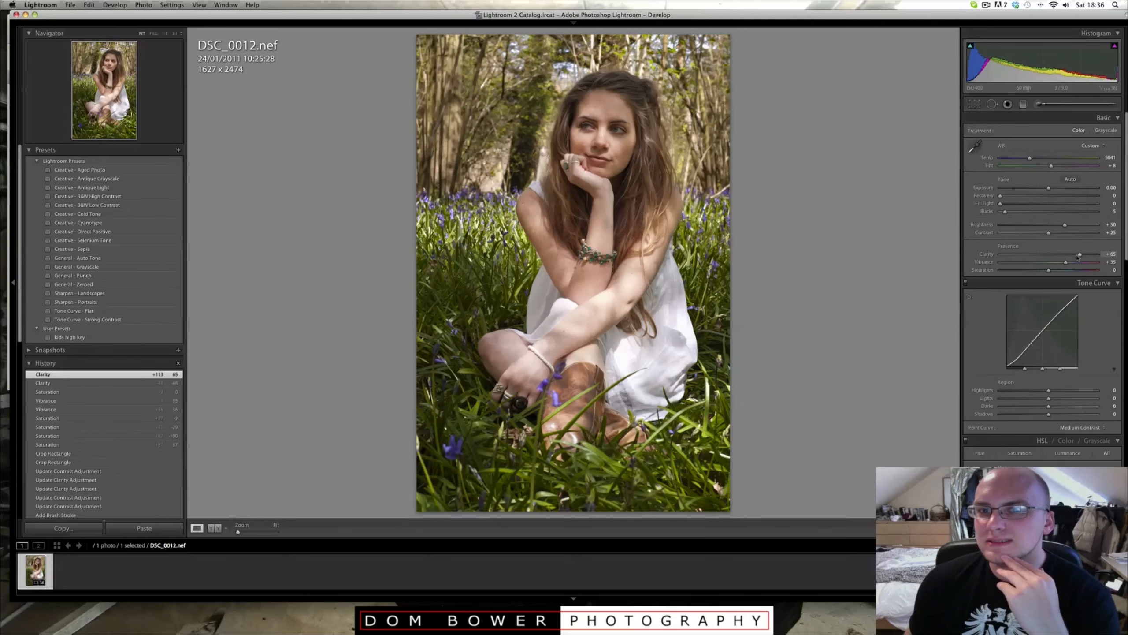
pyautogui.click(1050, 255)
# Prepare a new adjustment brush for the woman's skin with the Clarity effect at -74 and brush size 10.
pyautogui.click(587, 108)
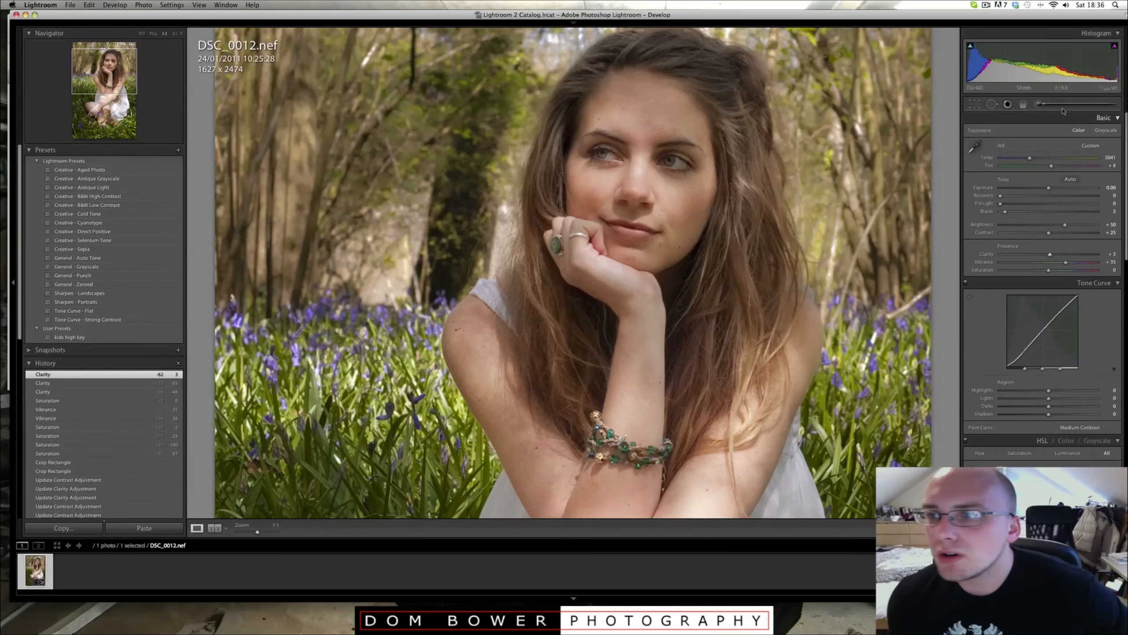
pyautogui.click(1038, 104)
pyautogui.click(1017, 131)
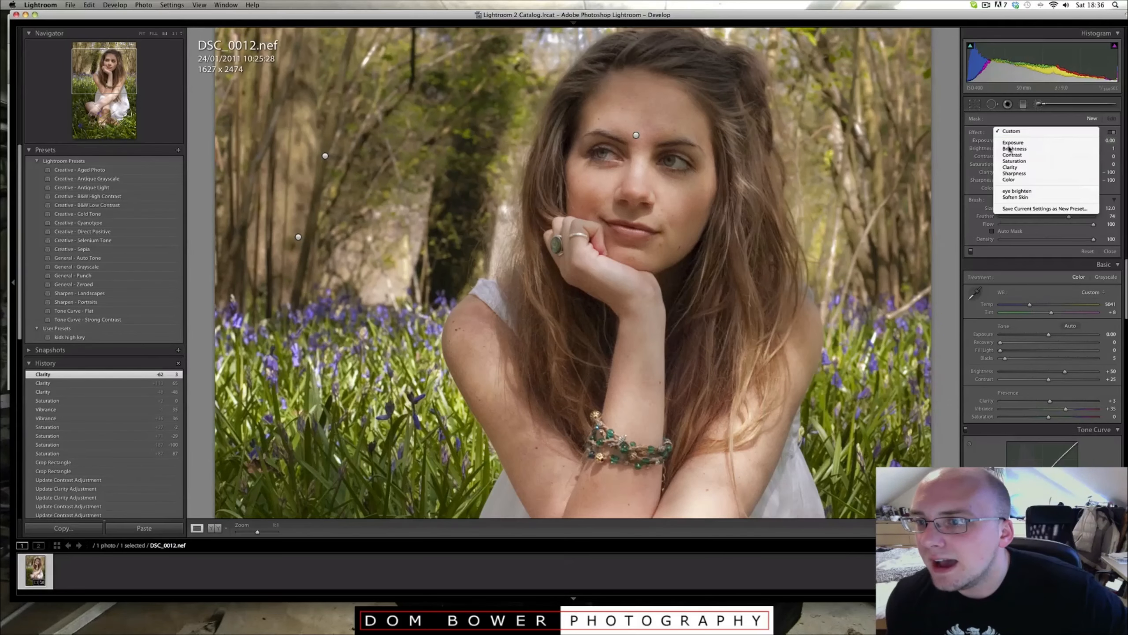
pyautogui.click(1010, 167)
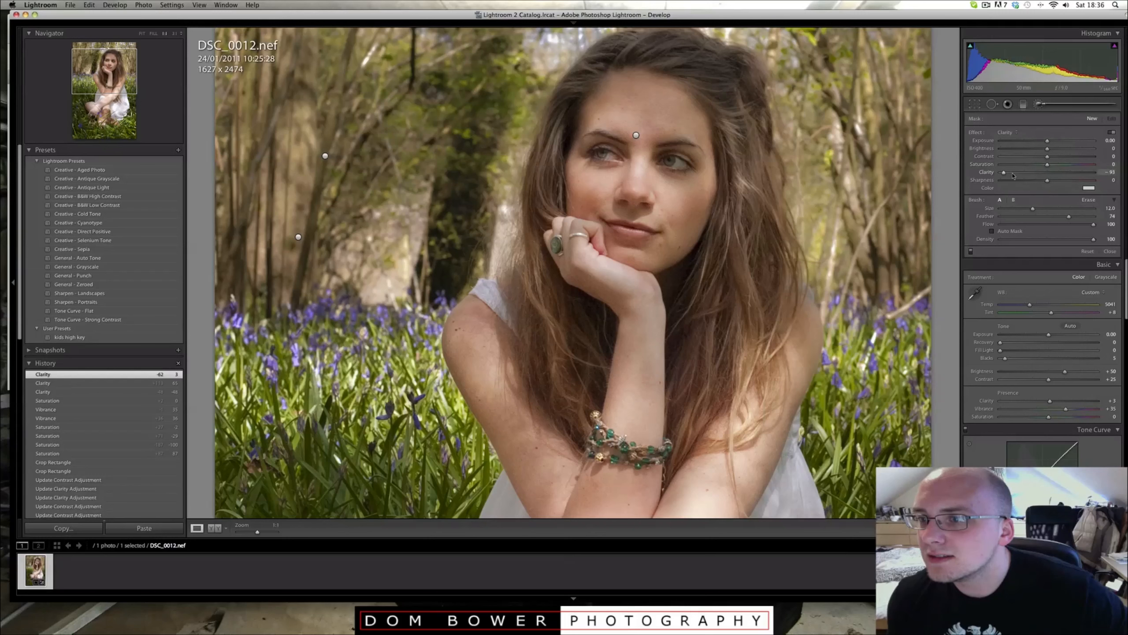
pyautogui.click(1013, 173)
pyautogui.scroll(-2, 624, 125)
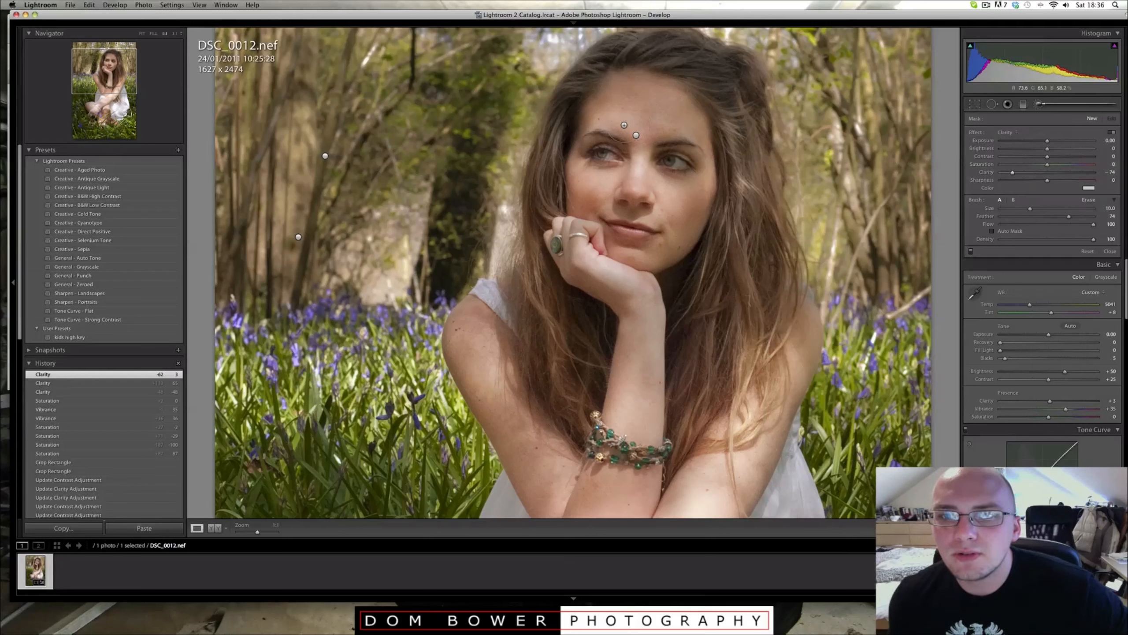
# Brush the negative clarity over the skin of the woman's forehead, cheeks, nose and chin.
pyautogui.click(624, 124)
pyautogui.moveTo(632, 101); pyautogui.dragTo(709, 122)
pyautogui.moveTo(689, 222); pyautogui.dragTo(703, 230)
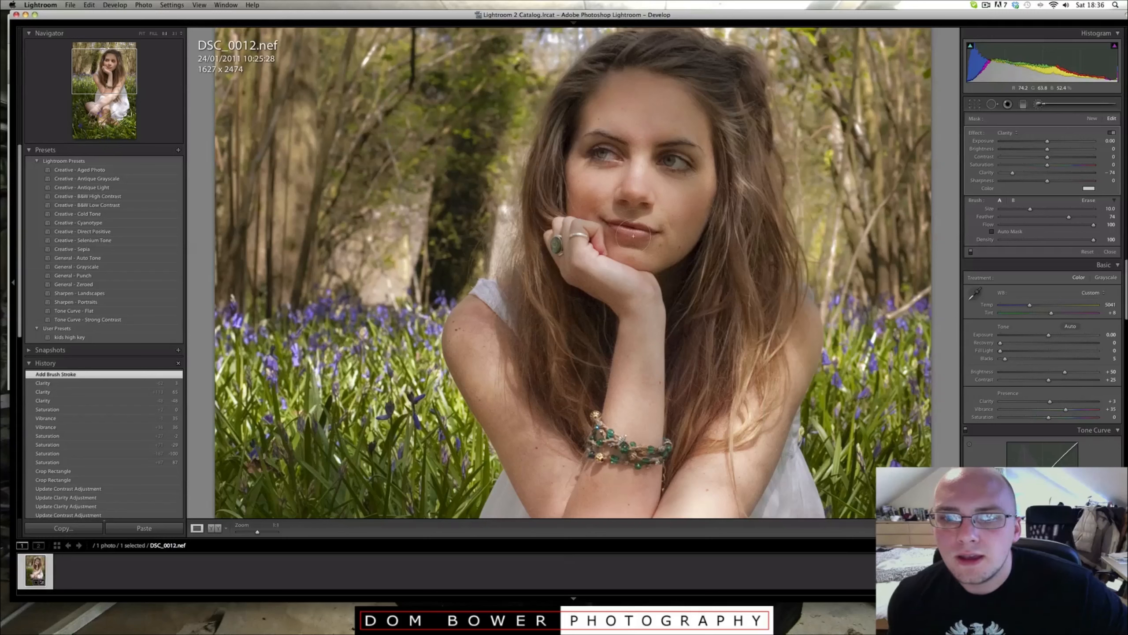
pyautogui.click(580, 216)
pyautogui.click(665, 264)
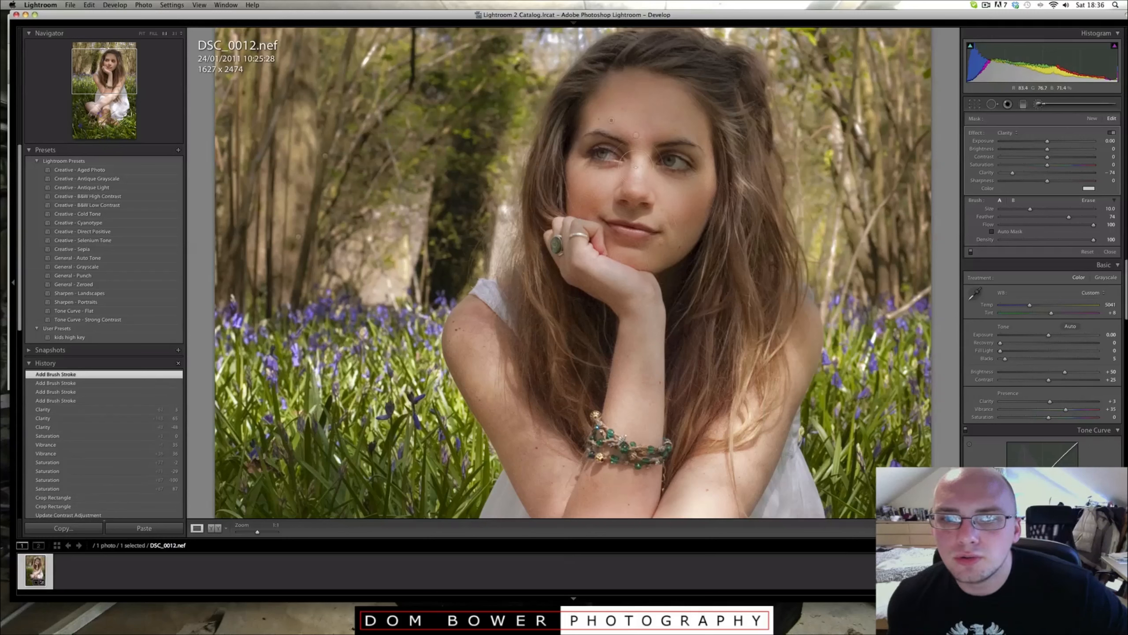
pyautogui.click(635, 167)
pyautogui.click(651, 188)
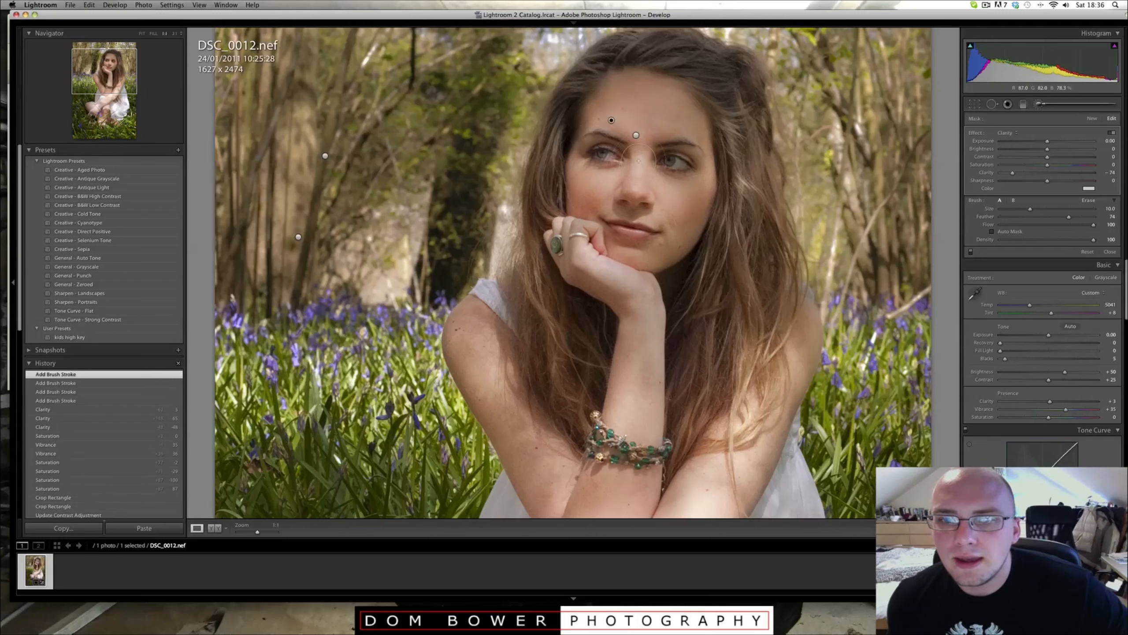
pyautogui.click(672, 207)
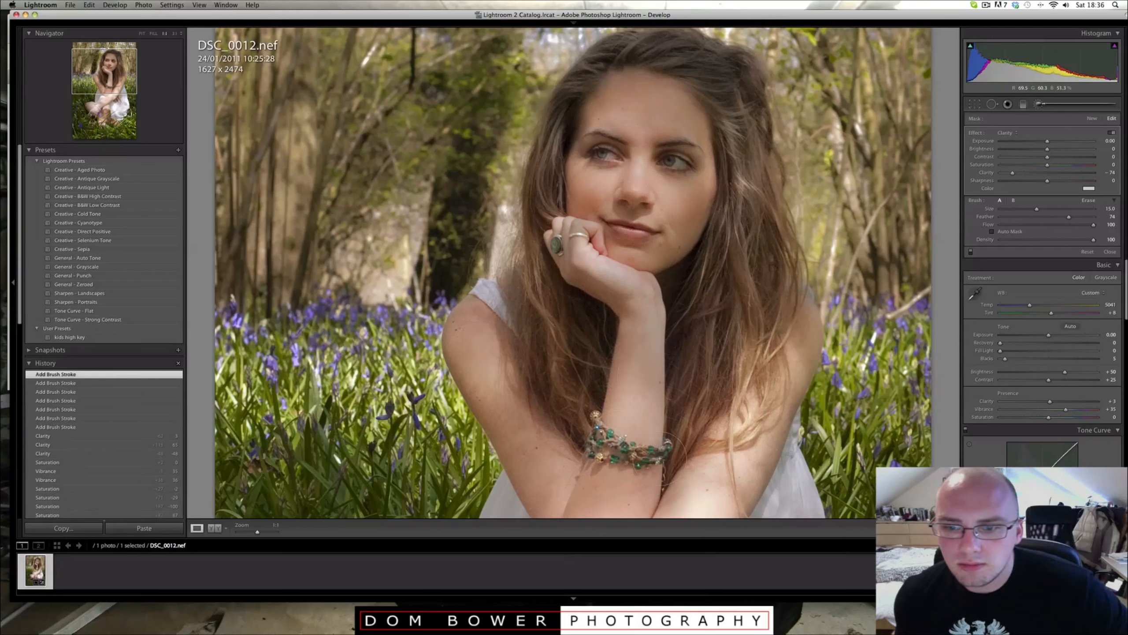
# Extend the same clarity brushing over the arms, hand and knee, undoing one stray stroke, and close the brush.
pyautogui.click(661, 448)
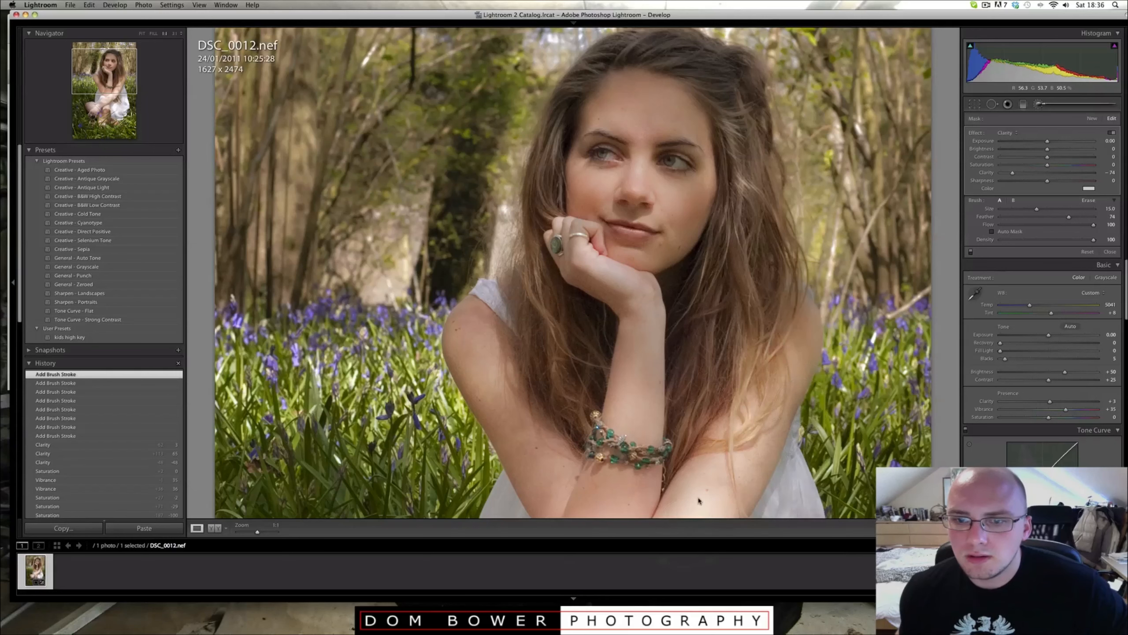
pyautogui.click(691, 495)
pyautogui.press('super+z')
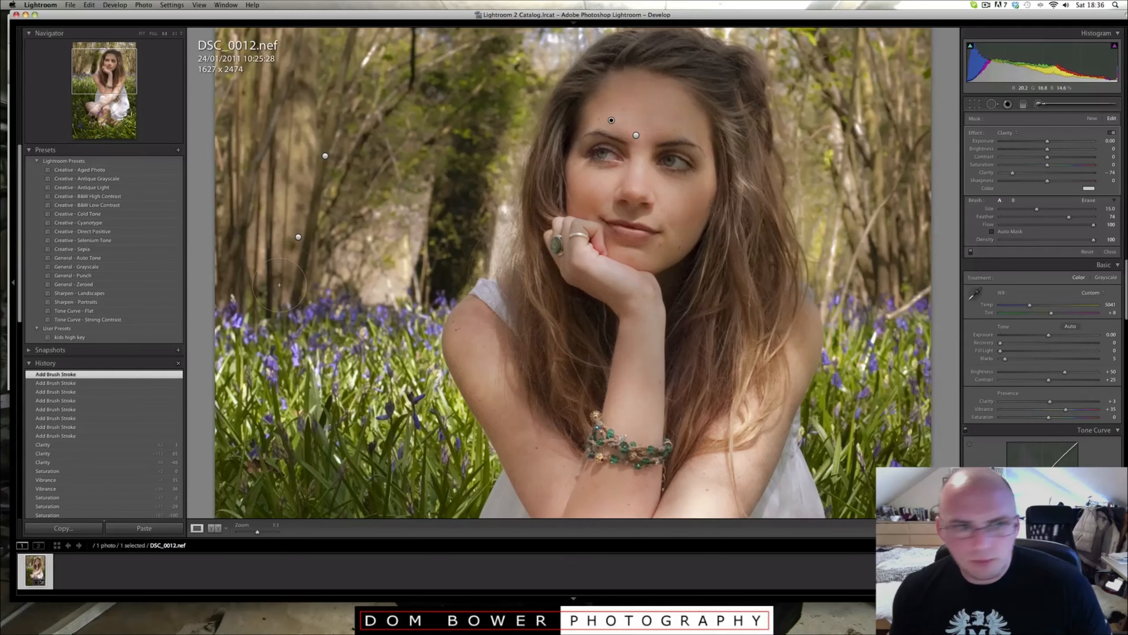
pyautogui.click(119, 106)
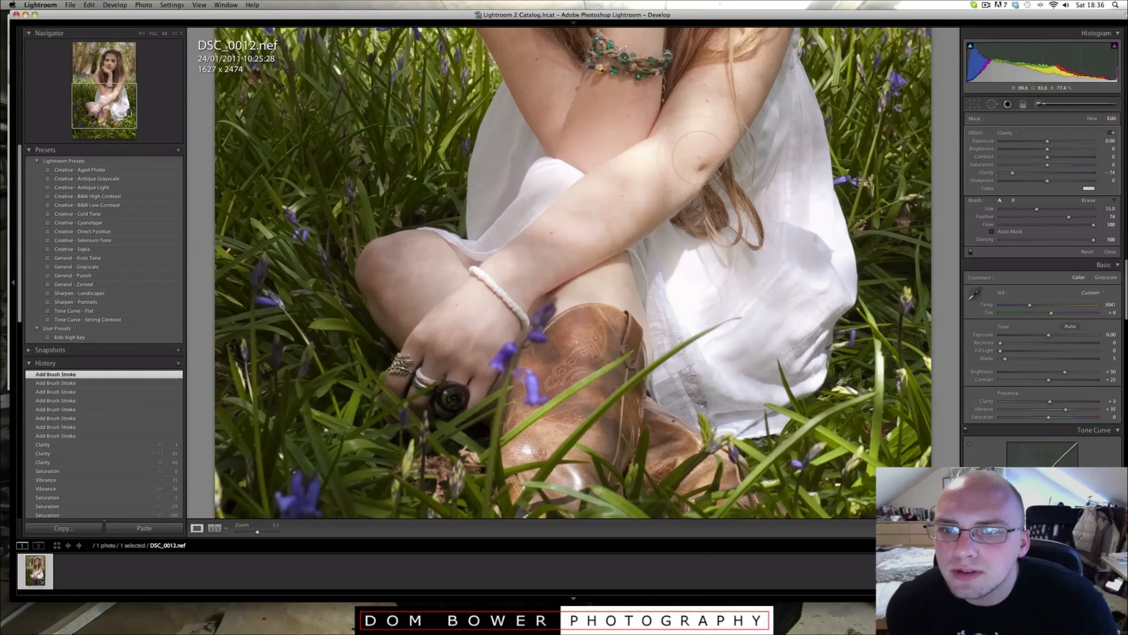
pyautogui.click(541, 255)
pyautogui.moveTo(408, 265)
pyautogui.mouseDown()
pyautogui.moveTo(387, 260)
pyautogui.moveTo(376, 289)
pyautogui.mouseUp()
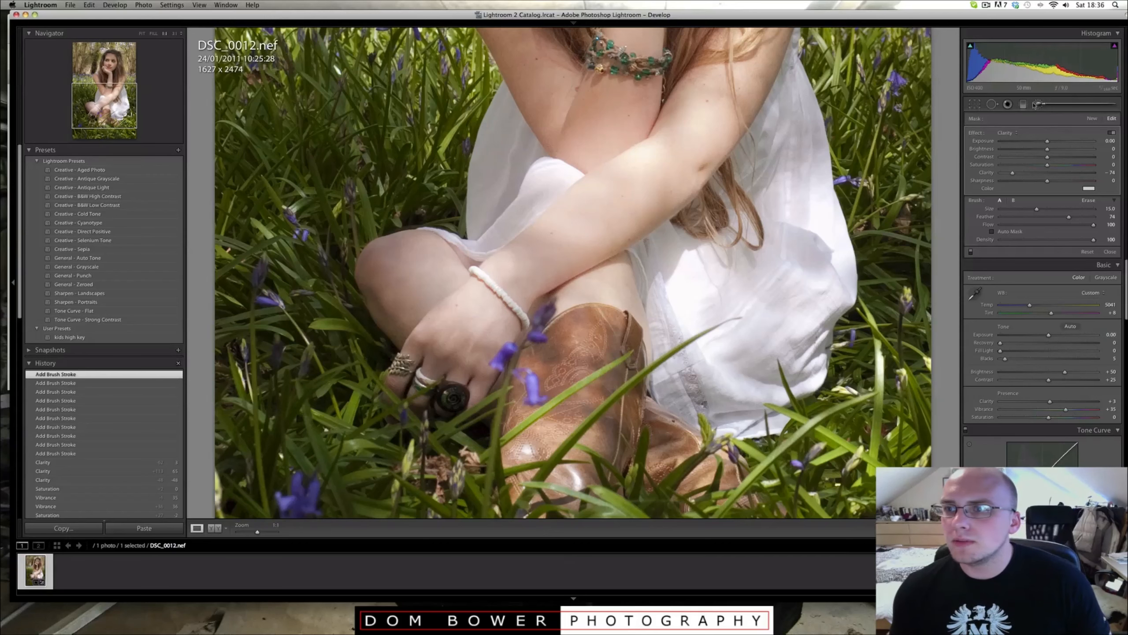
pyautogui.click(1032, 105)
pyautogui.click(773, 145)
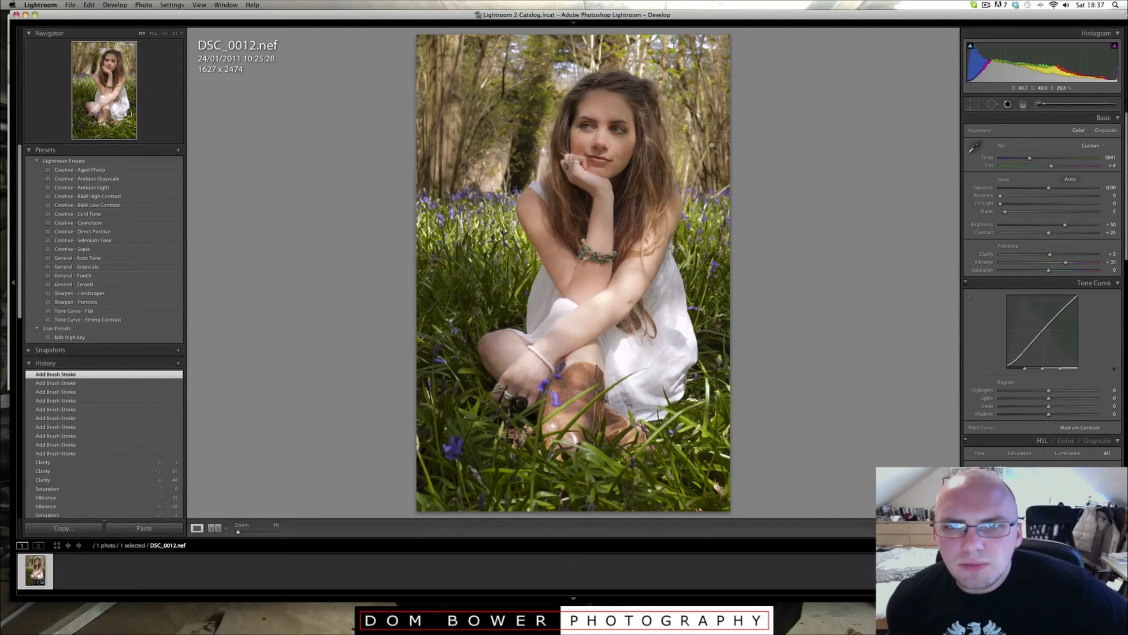
# Reselect the skin clarity adjustment on the forehead and briefly check its painted mask overlay.
pyautogui.click(617, 143)
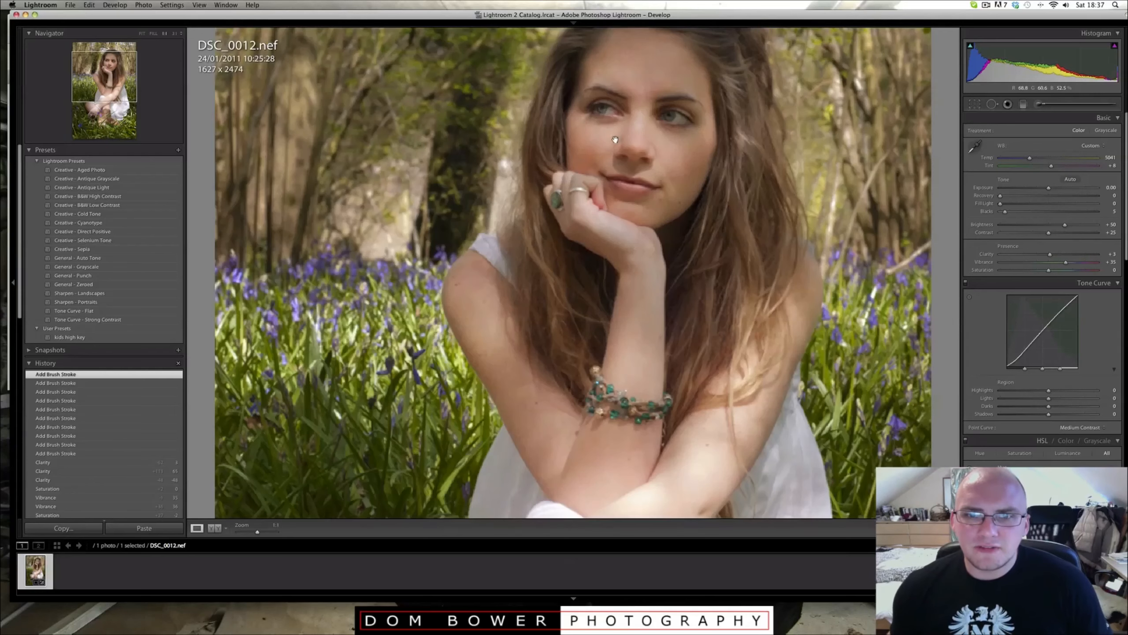
pyautogui.moveTo(690, 129); pyautogui.dragTo(689, 148)
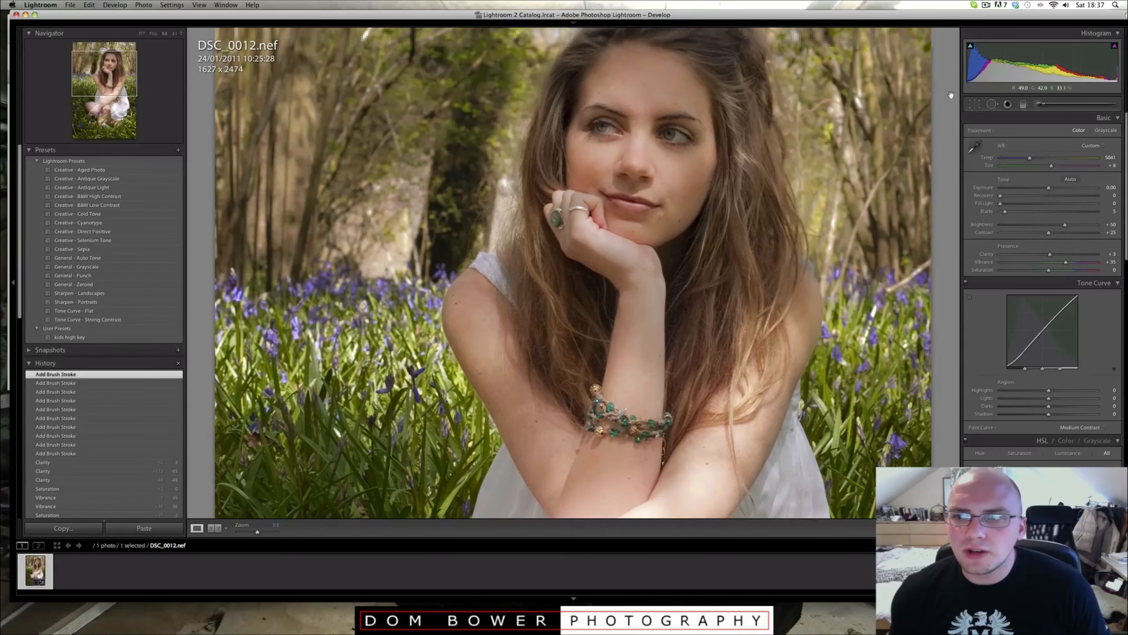
pyautogui.click(1038, 104)
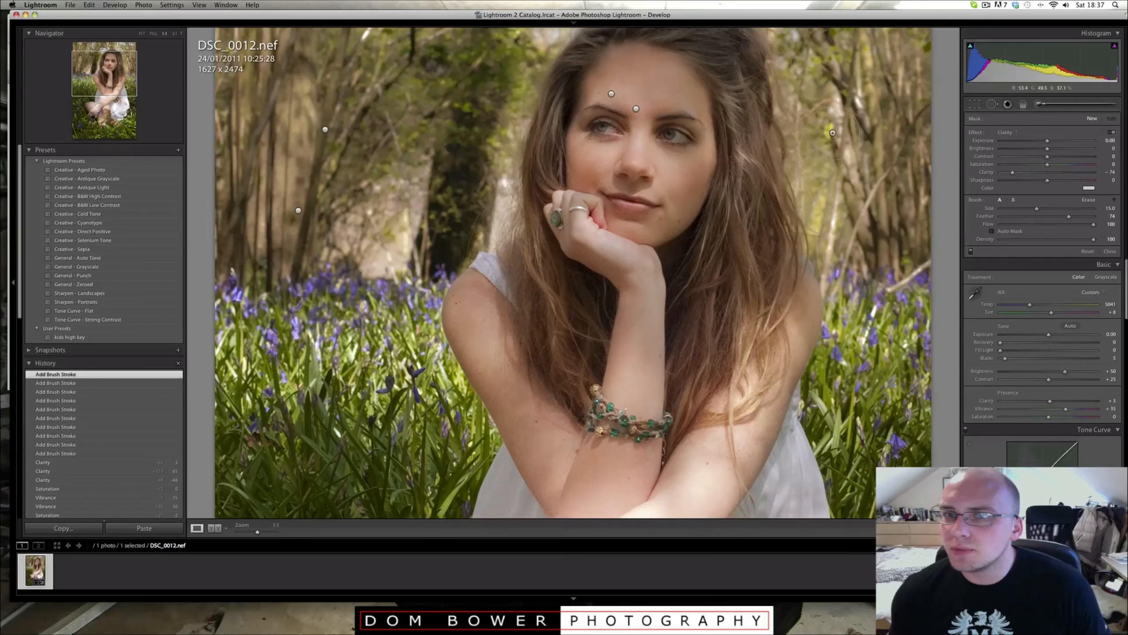
pyautogui.click(611, 94)
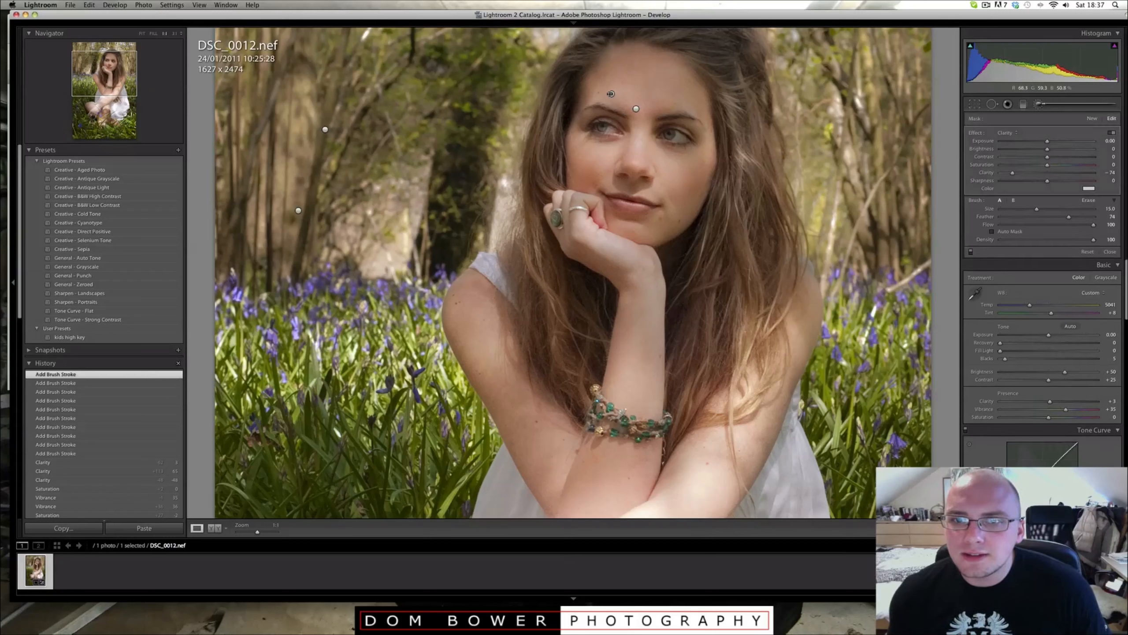
pyautogui.press('o')
pyautogui.press('o')
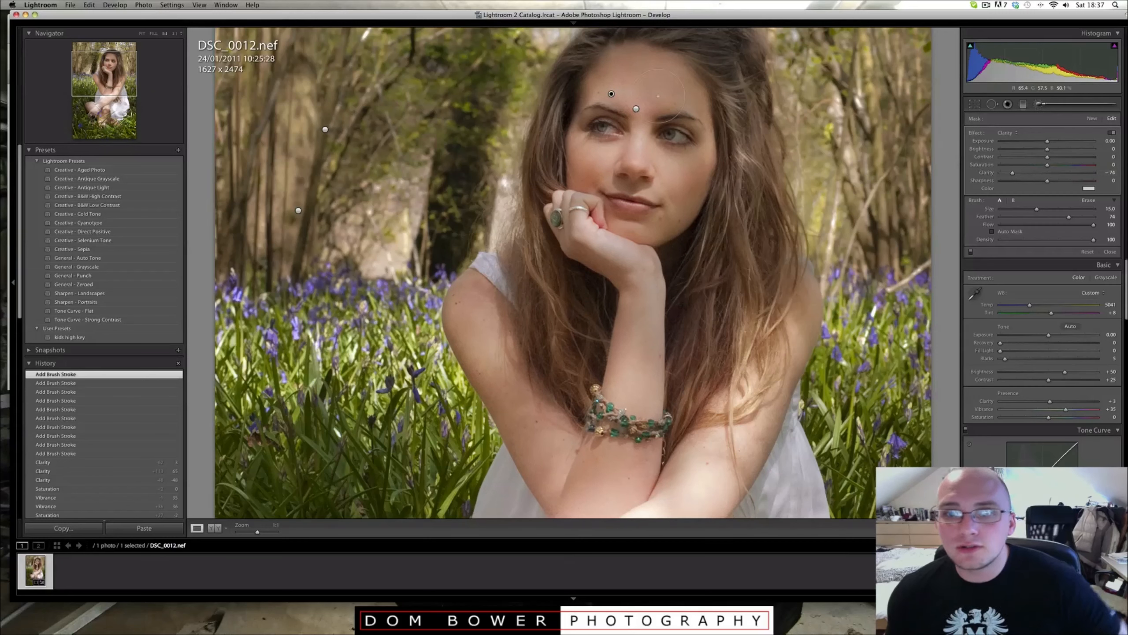
pyautogui.moveTo(611, 93)
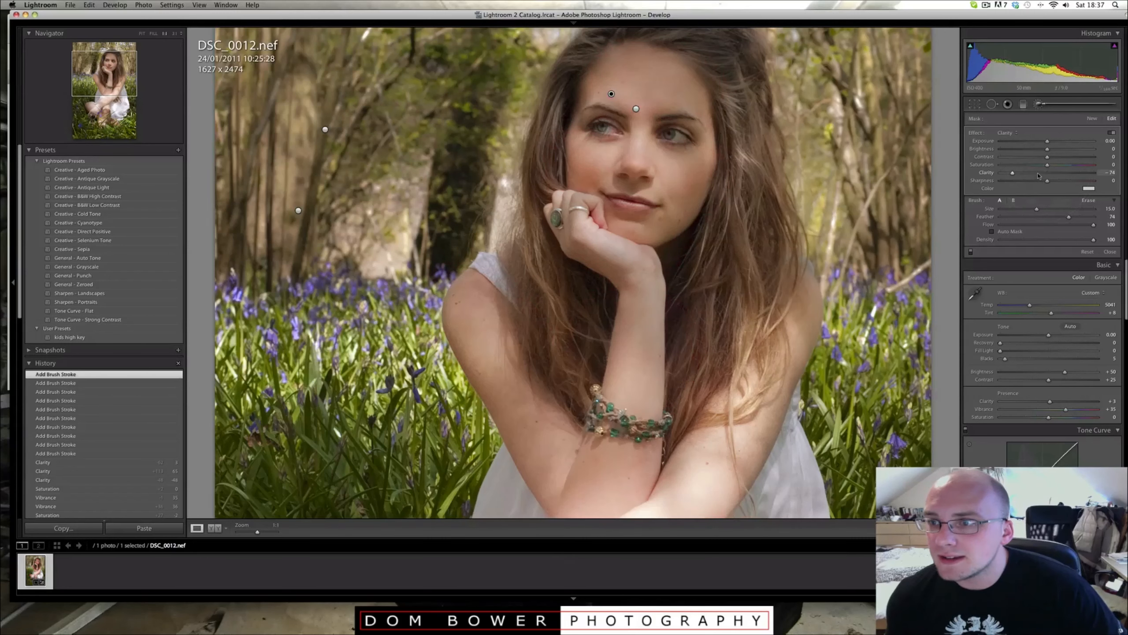
# Compare stronger and weaker clarity for the brushed skin, set it to -16 and close the brush.
pyautogui.moveTo(1090, 176)
pyautogui.mouseDown()
pyautogui.moveTo(1013, 174)
pyautogui.moveTo(1089, 175)
pyautogui.mouseUp()
pyautogui.click(1062, 174)
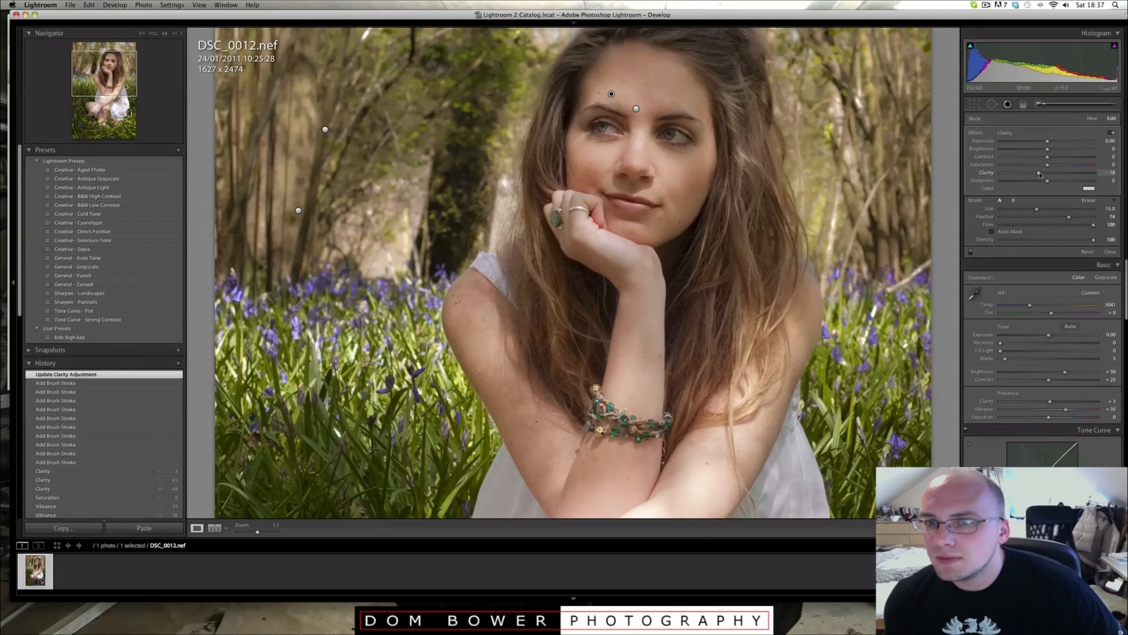
pyautogui.moveTo(1039, 175); pyautogui.dragTo(1040, 175)
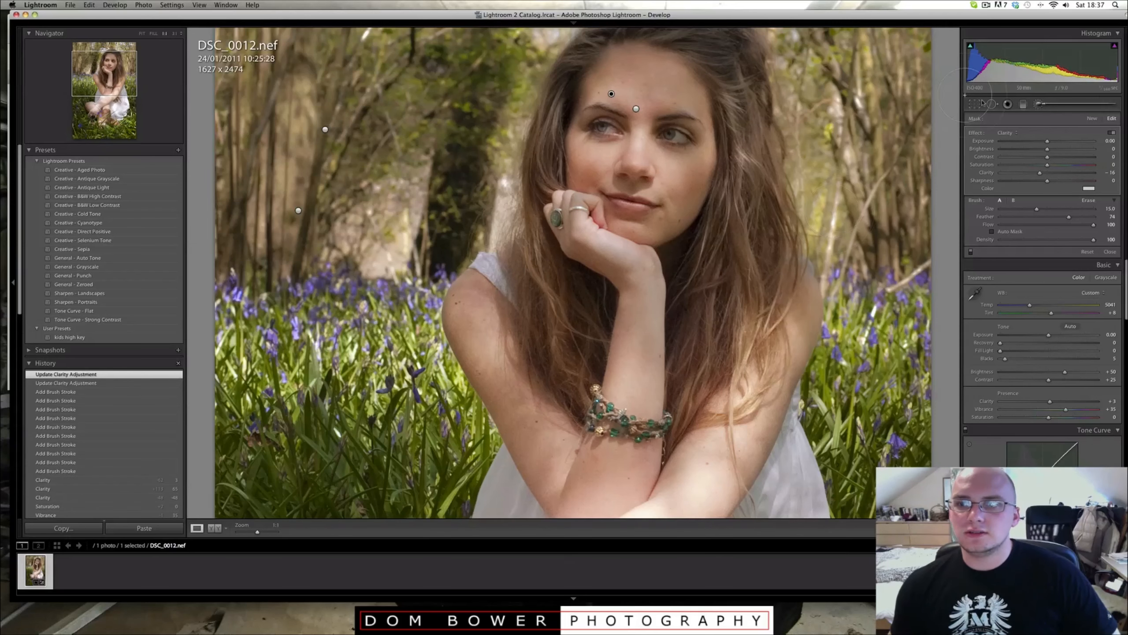
pyautogui.click(1038, 107)
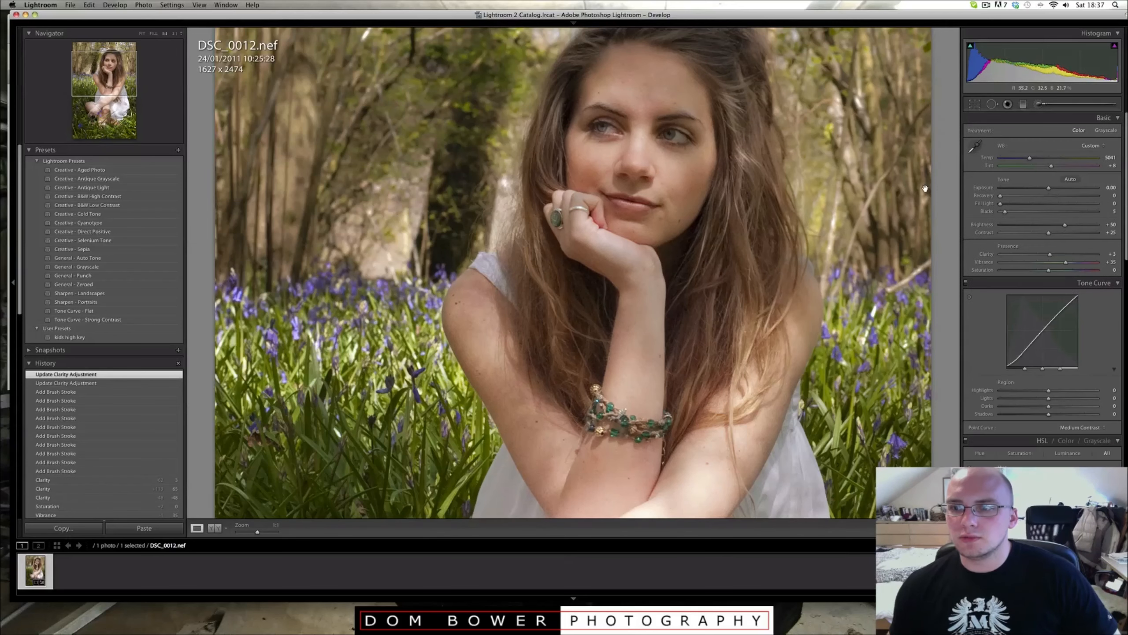
pyautogui.click(830, 194)
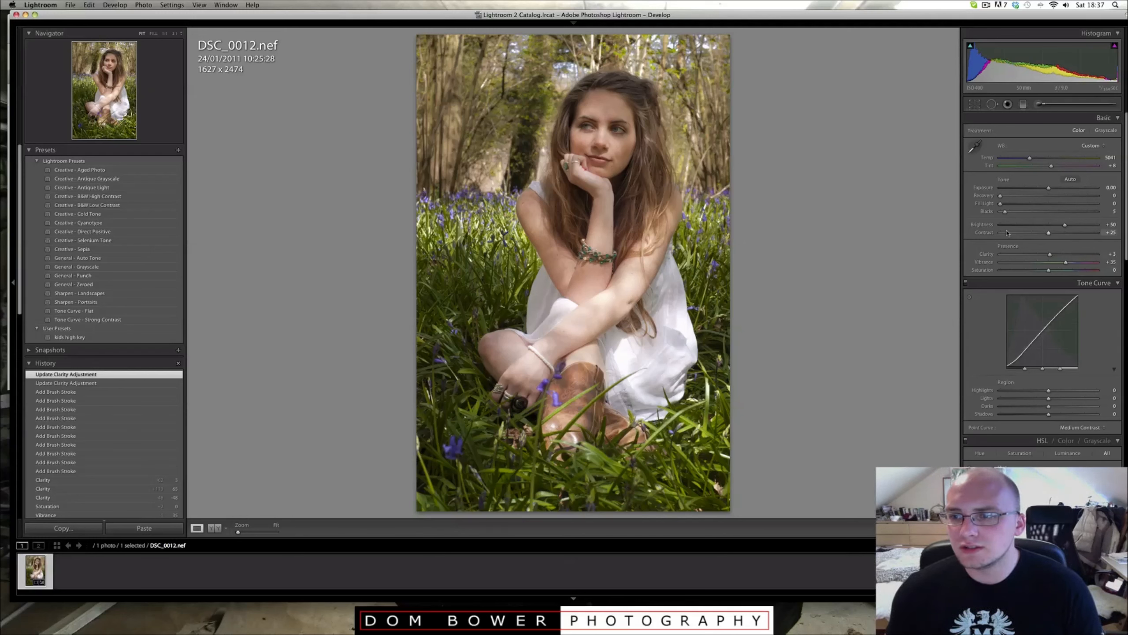
# Set blacks to 2 and the tone curve to highlights +34, lights +14 and shadows -14, and check the face up close.
pyautogui.moveTo(1003, 213); pyautogui.dragTo(1002, 213)
pyautogui.moveTo(1066, 306); pyautogui.dragTo(1066, 300)
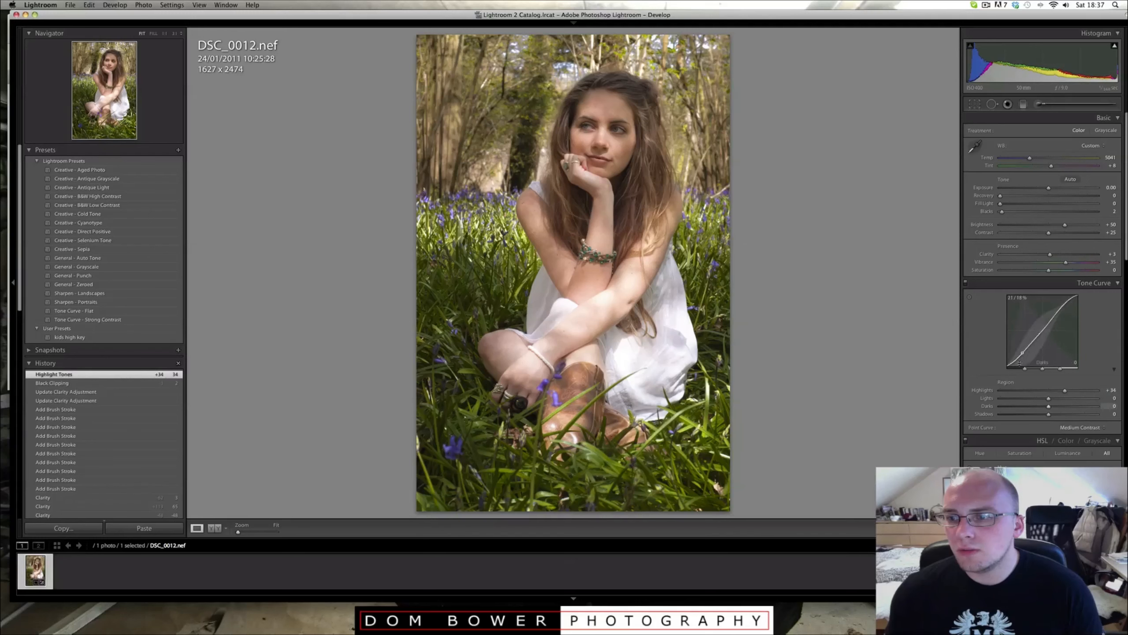
pyautogui.moveTo(1017, 358); pyautogui.dragTo(1017, 360)
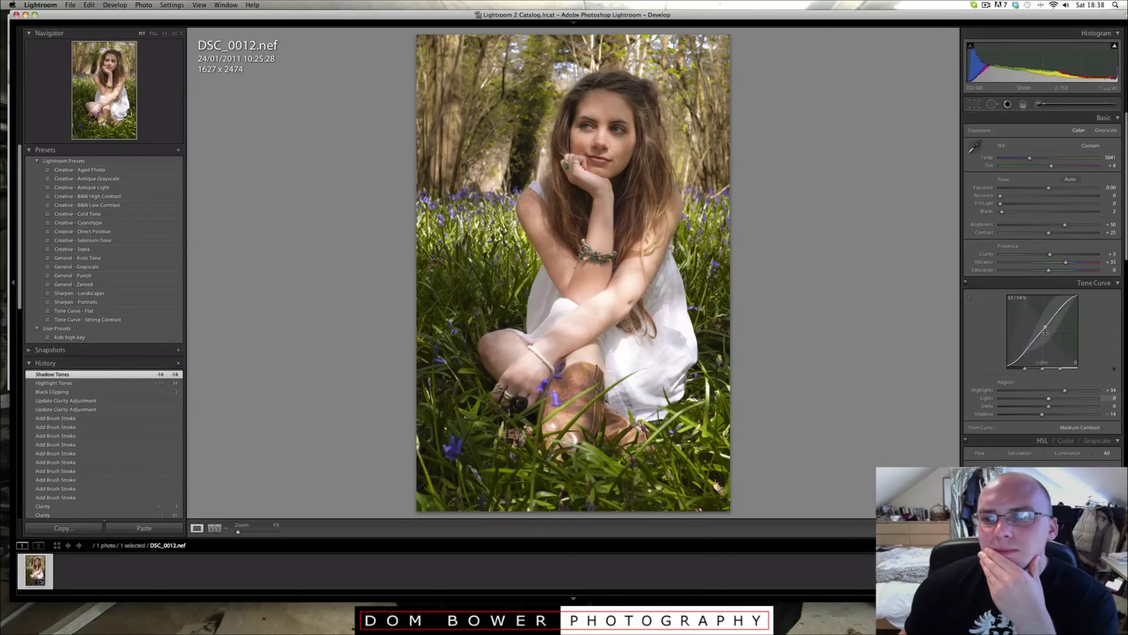
pyautogui.moveTo(1044, 329); pyautogui.dragTo(1044, 326)
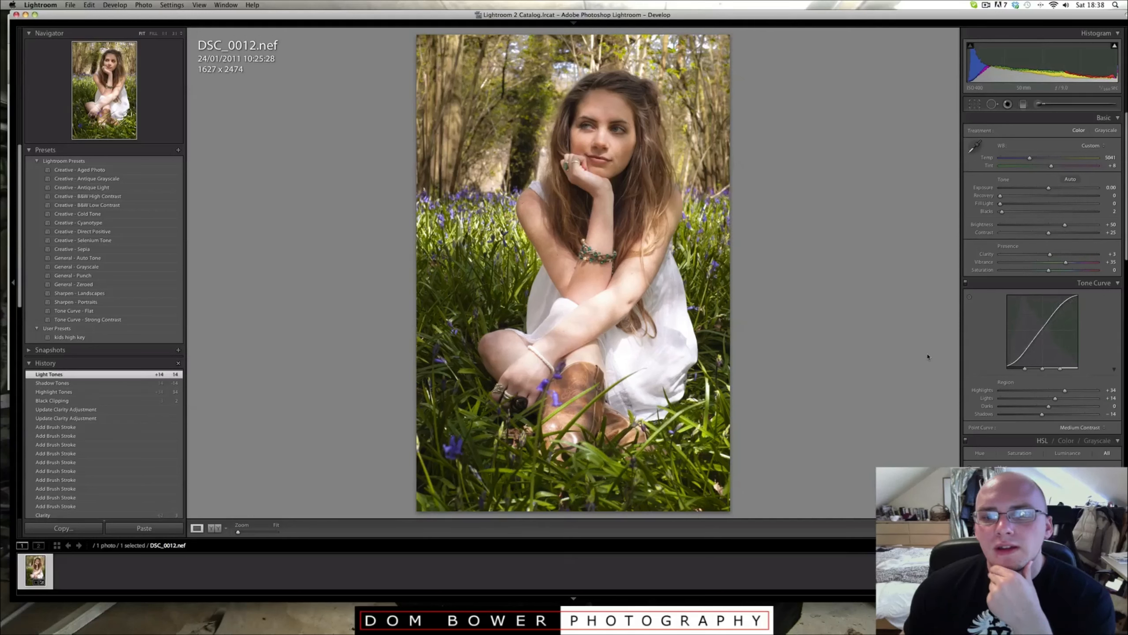
pyautogui.scroll(-5, 1110, 360)
pyautogui.click(608, 169)
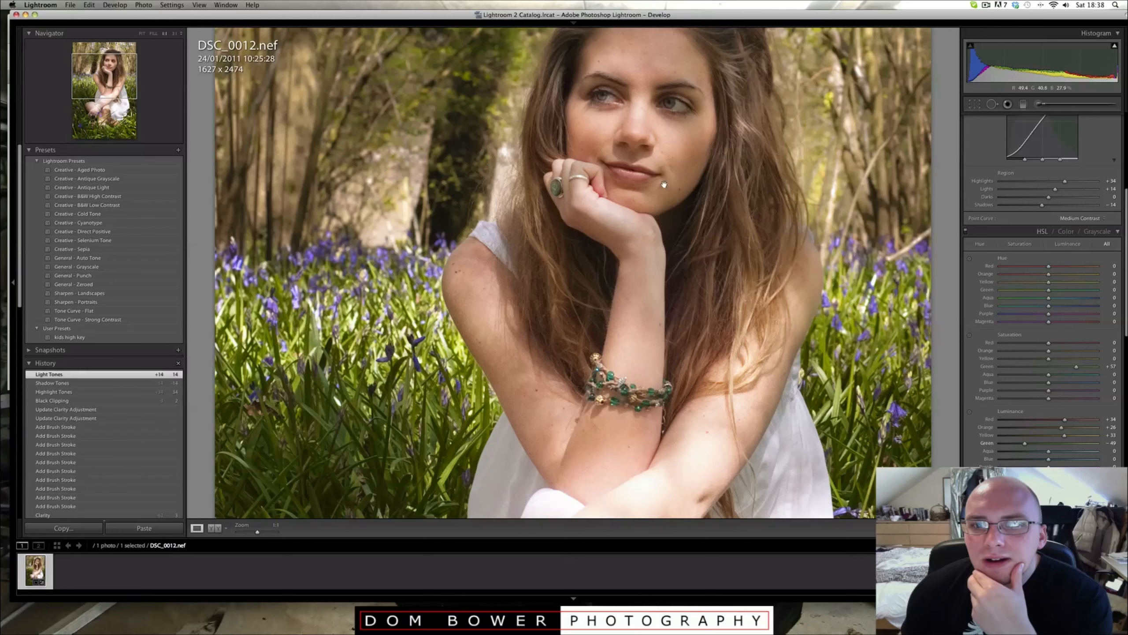
pyautogui.moveTo(653, 177); pyautogui.dragTo(652, 207)
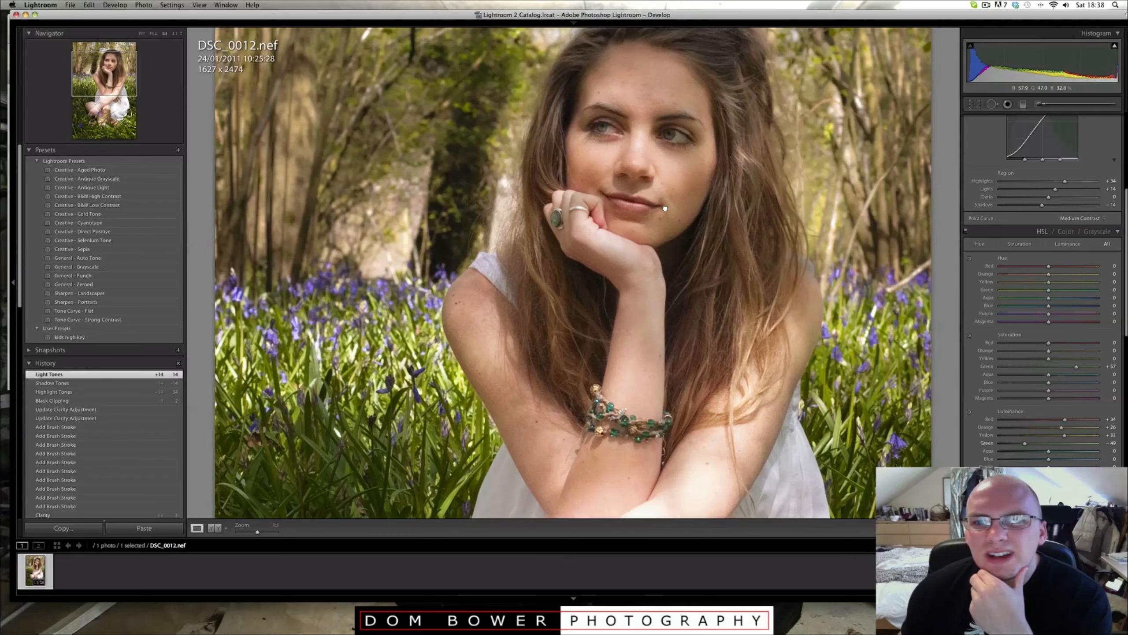
pyautogui.click(662, 208)
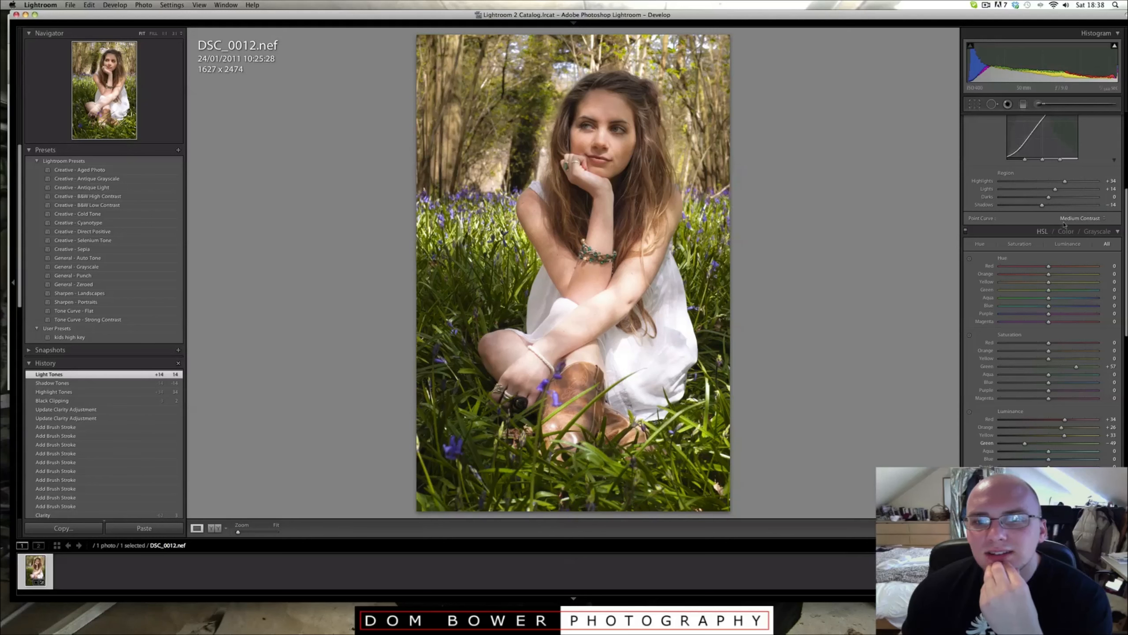
# Compare luminance noise reduction at 89 and 5 on the face, and set it to 35.
pyautogui.scroll(-10, 1061, 215)
pyautogui.scroll(-5, 1061, 215)
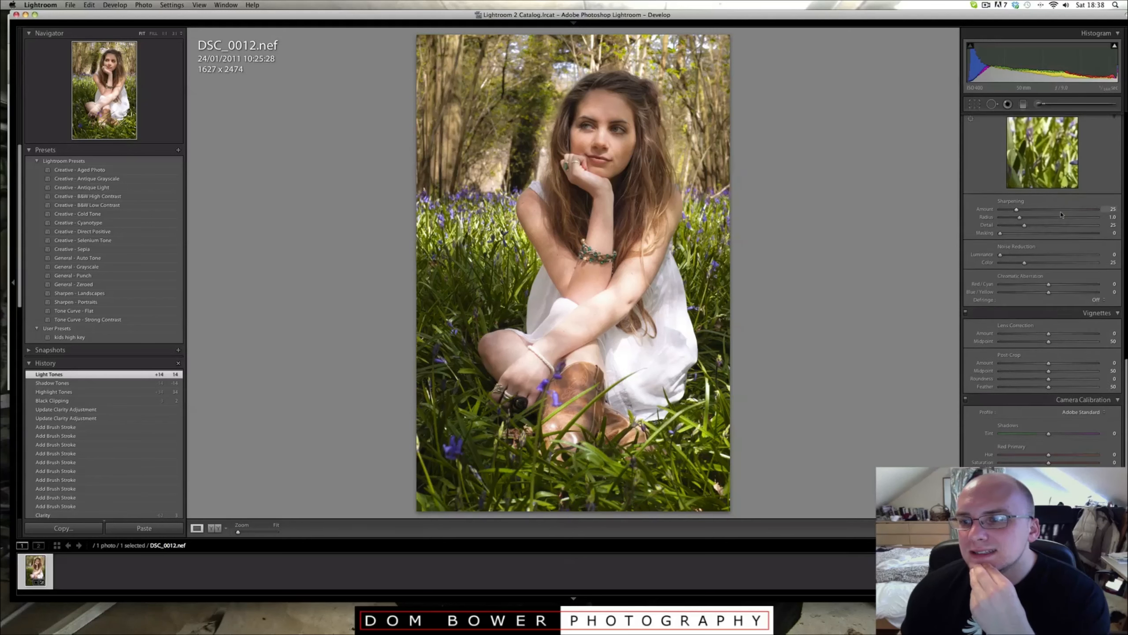
pyautogui.moveTo(1058, 222); pyautogui.dragTo(1086, 223)
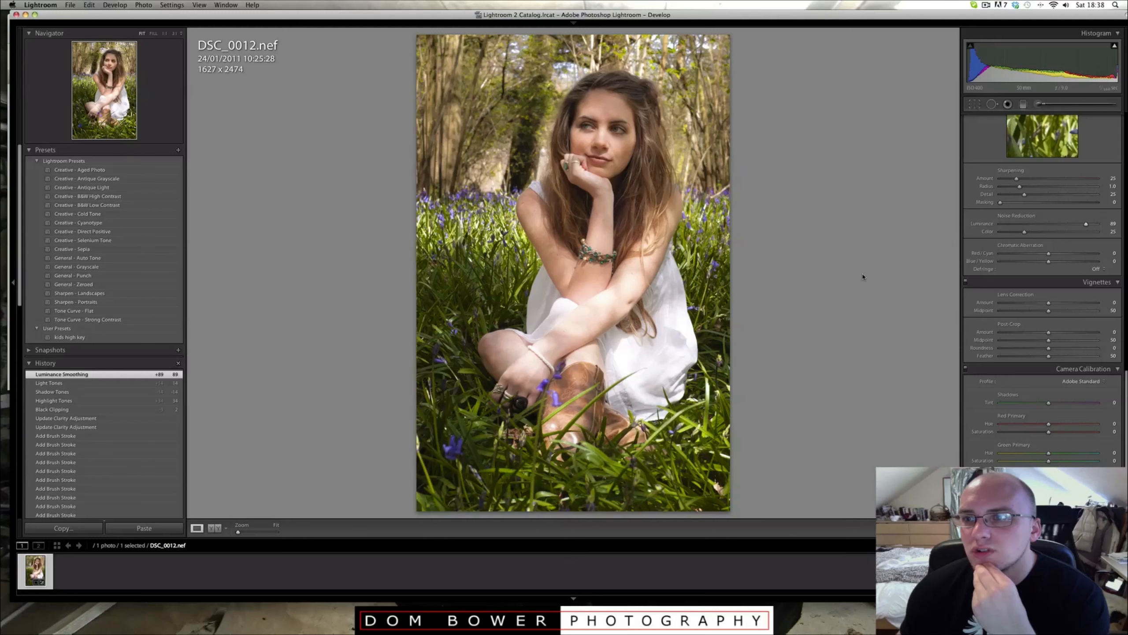
pyautogui.click(592, 130)
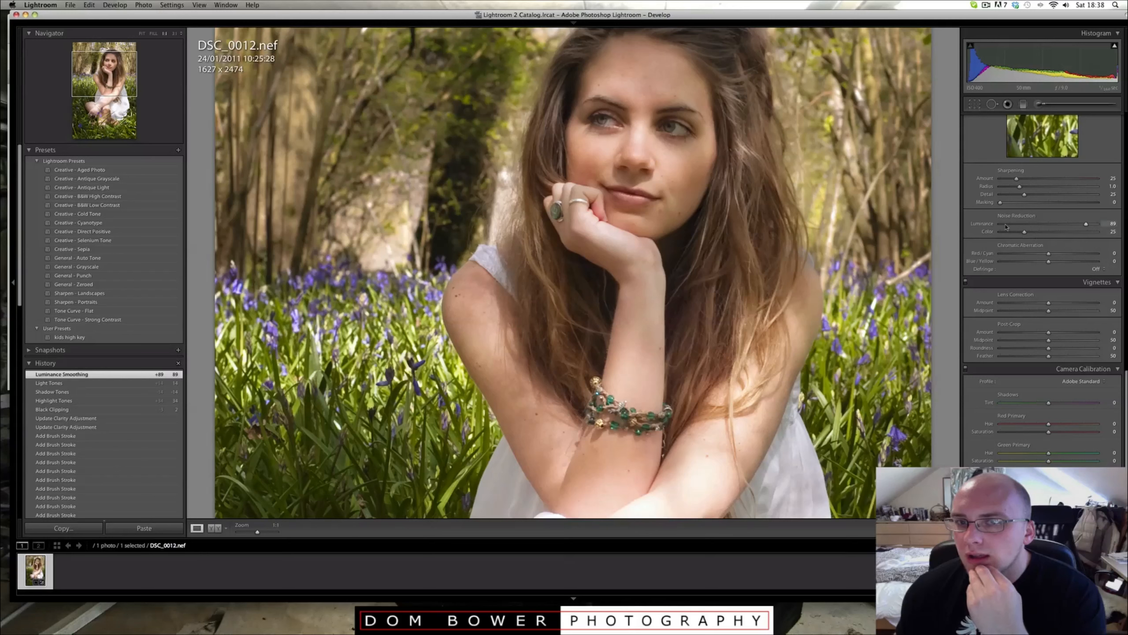
pyautogui.moveTo(1005, 224); pyautogui.dragTo(1001, 227)
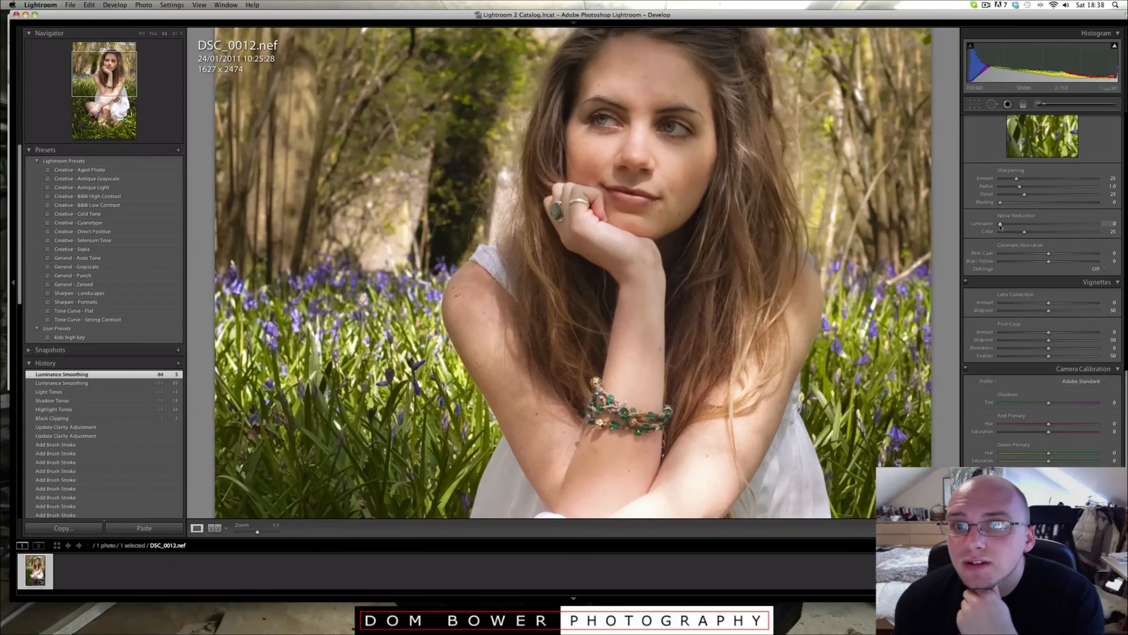
pyautogui.moveTo(1075, 224); pyautogui.dragTo(1034, 224)
pyautogui.click(667, 267)
# Try the Camera Portrait calibration profile on the photo and return to Adobe Standard.
pyautogui.click(1082, 381)
pyautogui.click(1082, 406)
pyautogui.click(1083, 381)
pyautogui.click(1082, 357)
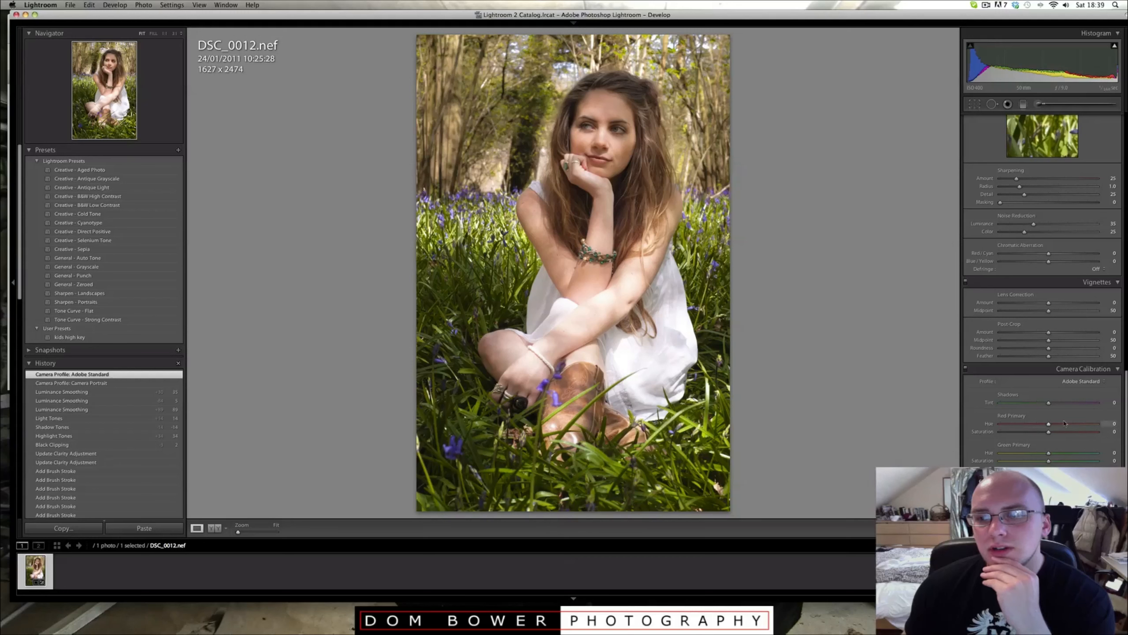
pyautogui.scroll(10, 1064, 423)
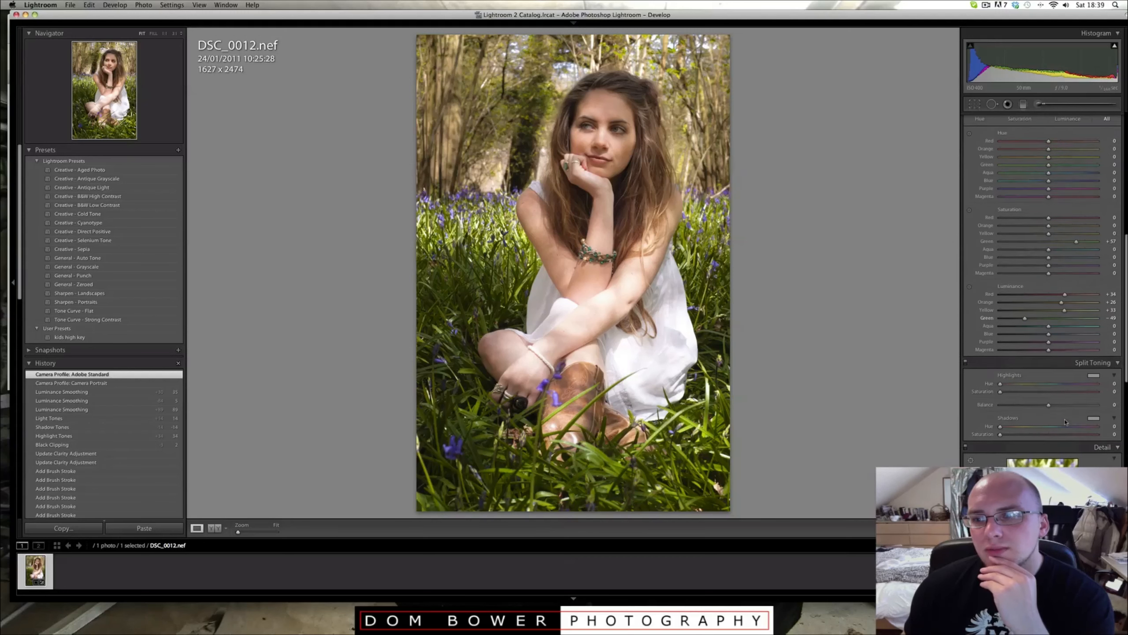
# Raise the green luminance to +66 and the orange luminance to +35 in the HSL adjustments.
pyautogui.click(1075, 339)
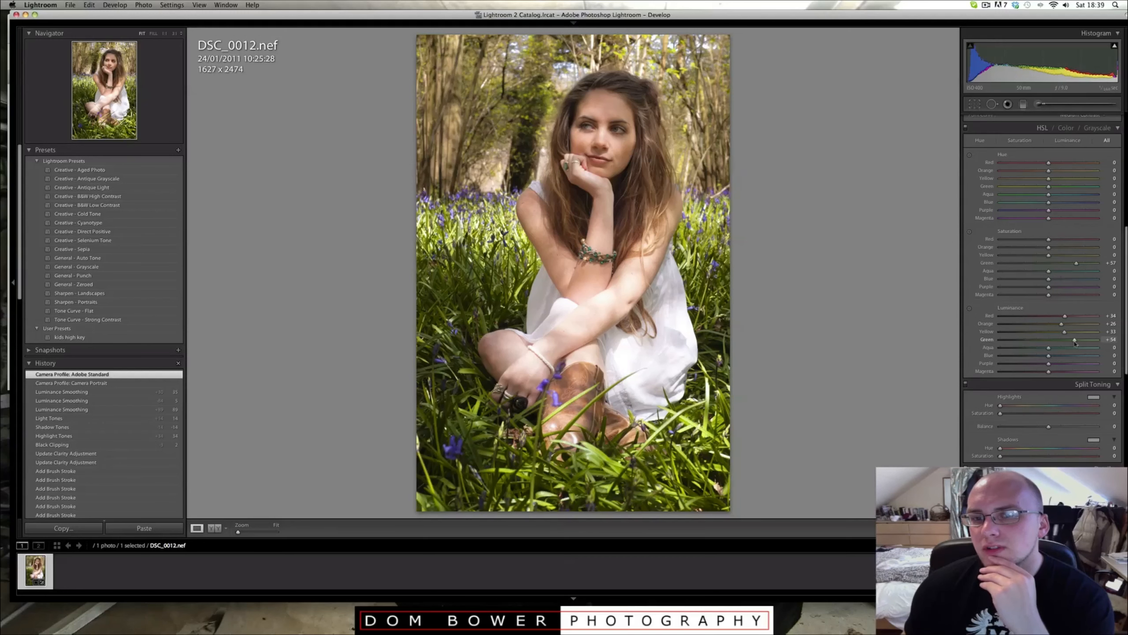
pyautogui.moveTo(1075, 340); pyautogui.dragTo(1055, 344)
pyautogui.click(1080, 341)
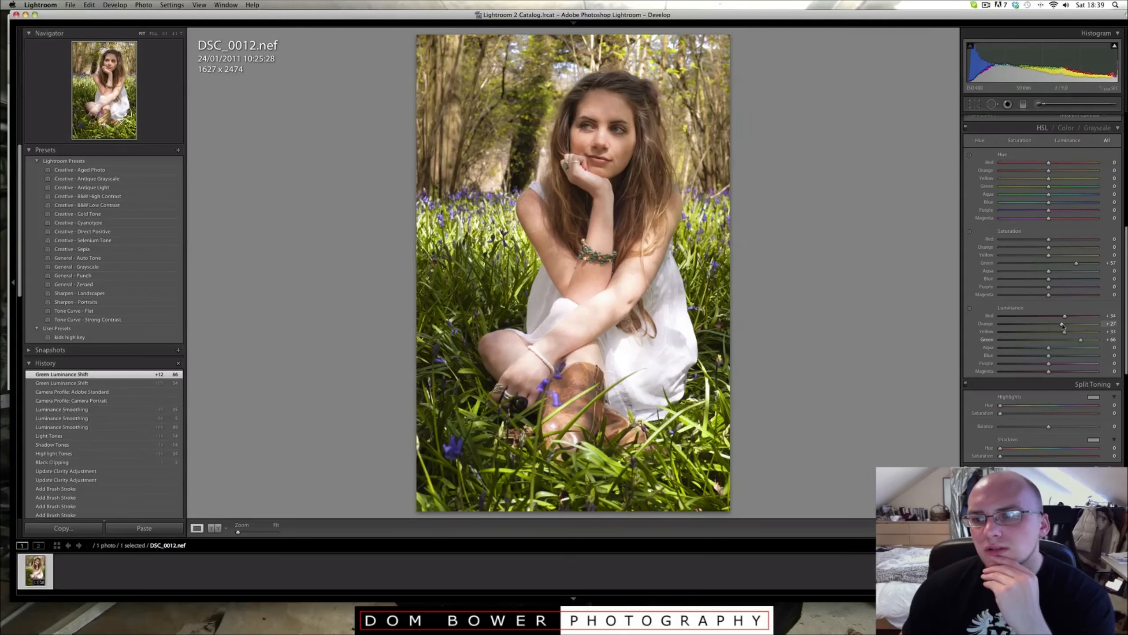
pyautogui.moveTo(1061, 326); pyautogui.dragTo(1065, 325)
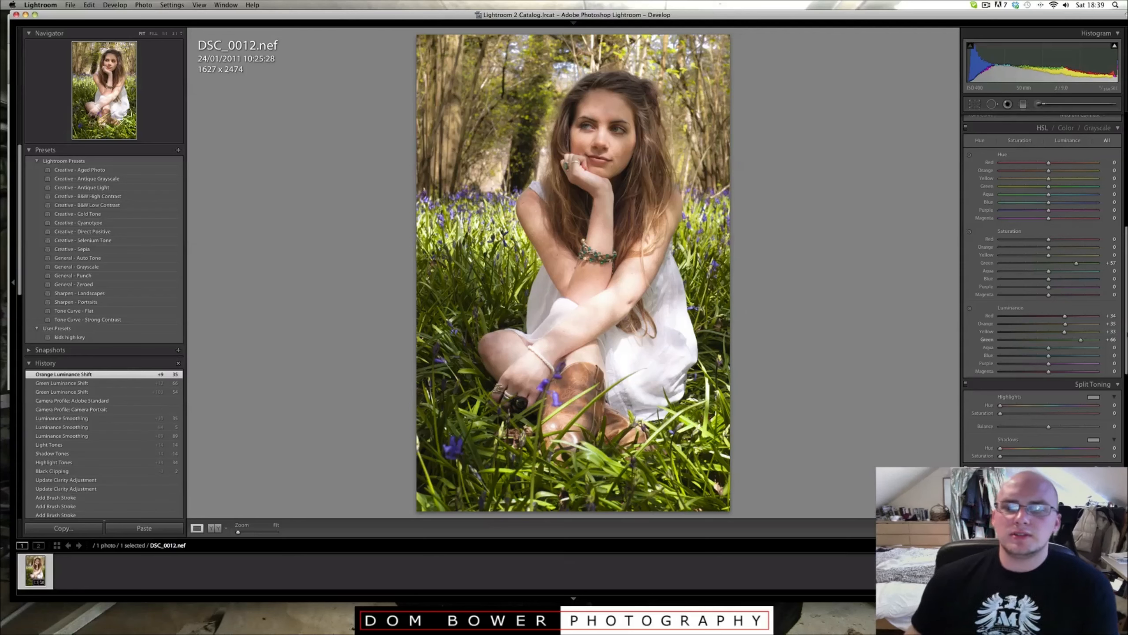
# Darken the photo's corners with a lens correction vignette of amount -42 and midpoint 45.
pyautogui.scroll(-8, 1061, 308)
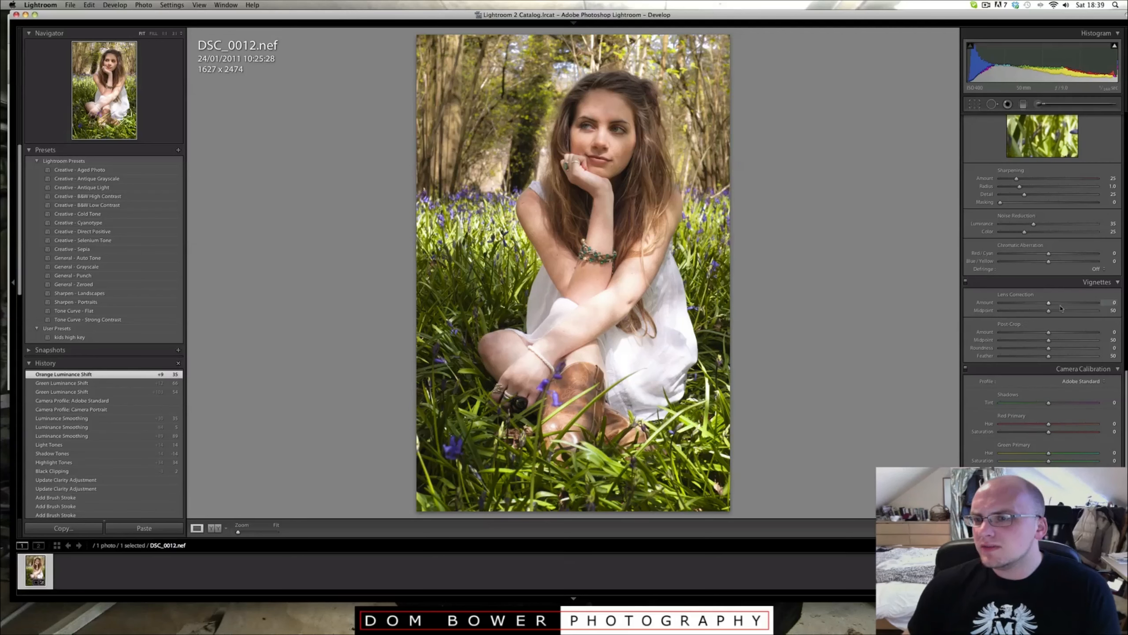
pyautogui.moveTo(1029, 308); pyautogui.dragTo(1045, 311)
pyautogui.click(1029, 311)
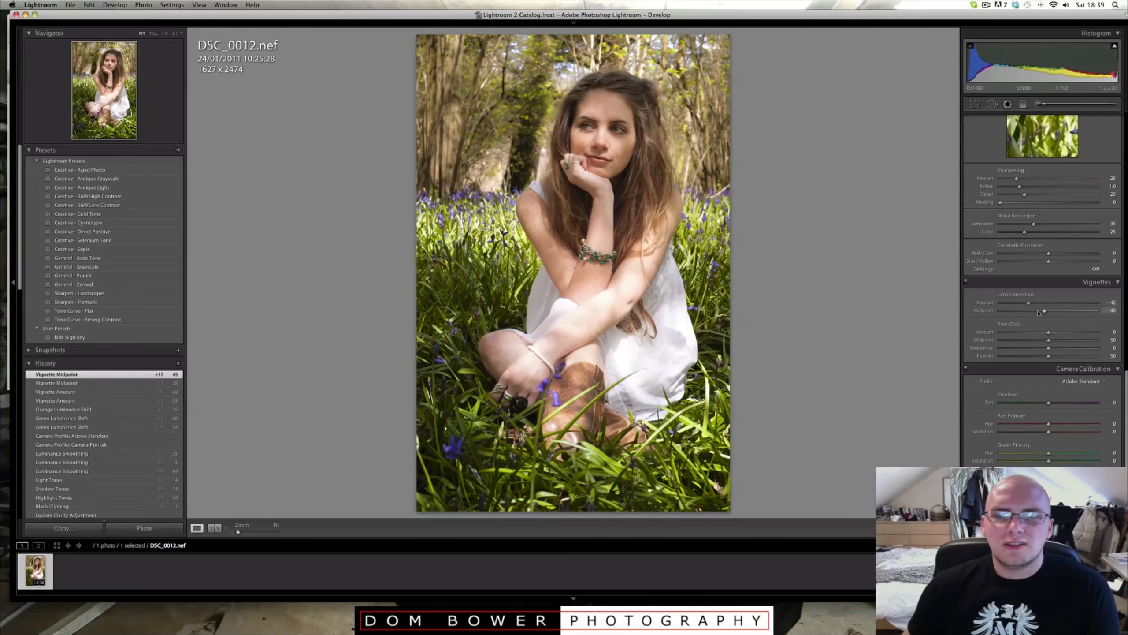
# Check the crop framing and compare the edited portrait with the original in a side-by-side before and after view.
pyautogui.scroll(10, 1042, 311)
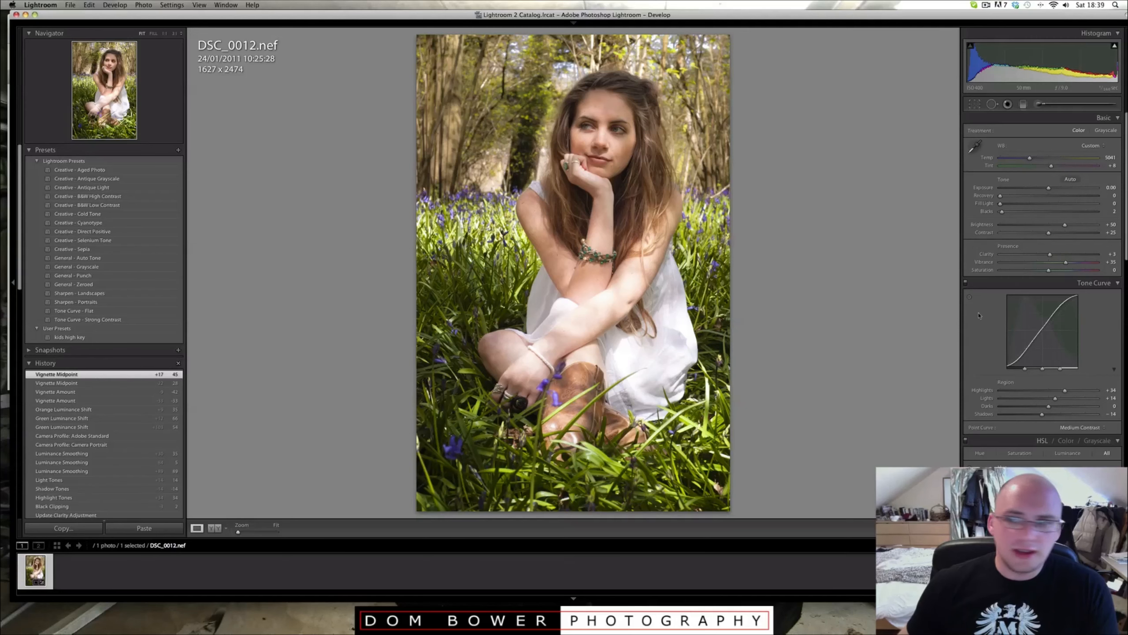
pyautogui.press('r')
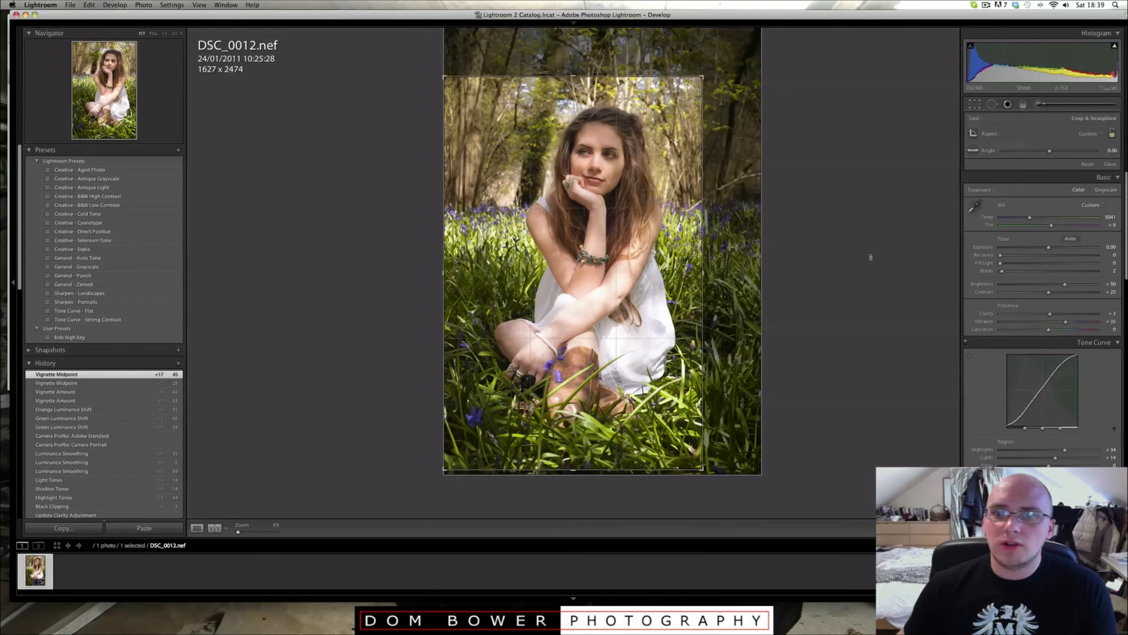
pyautogui.click(214, 528)
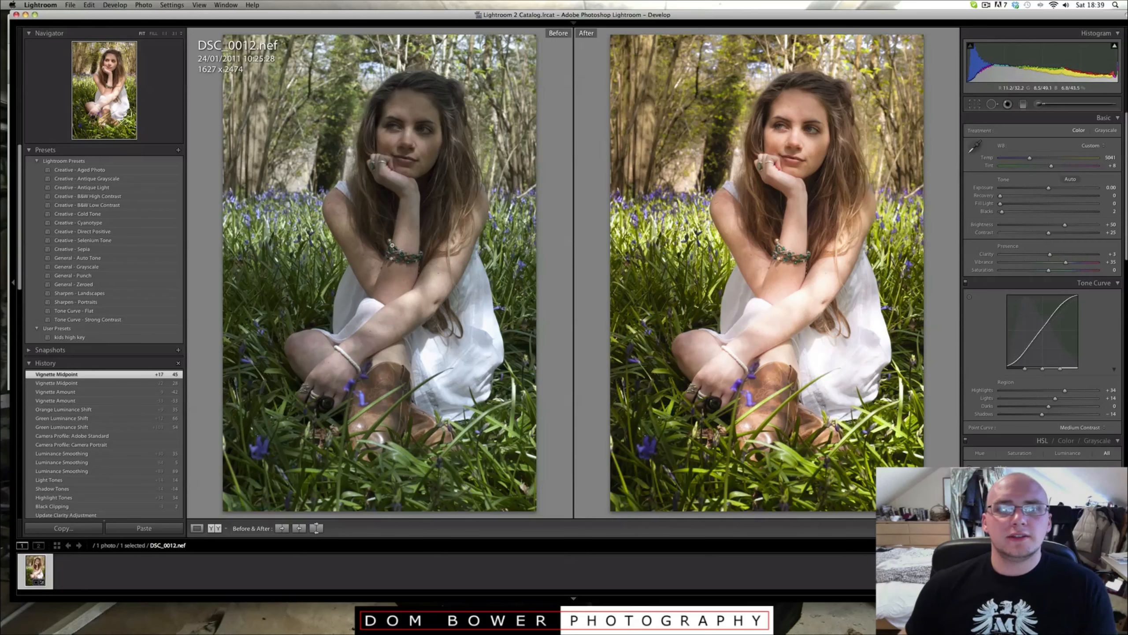
pyautogui.click(12, 282)
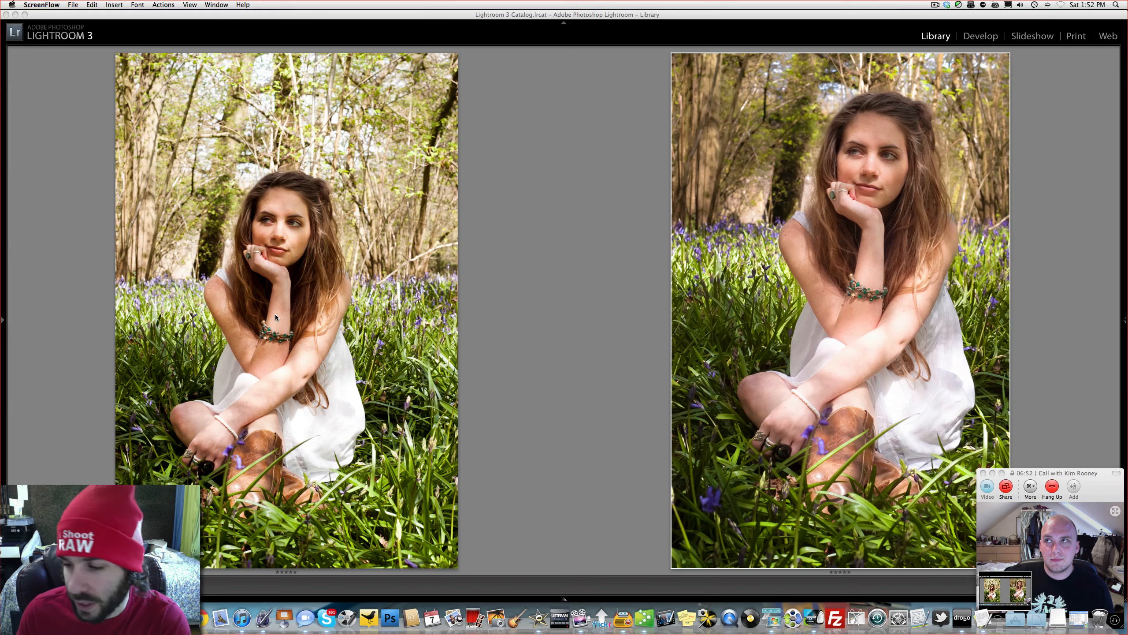
# Open doms edit (1 of 1).jpg in the Develop module and show the Adjustment Brush settings.
pyautogui.click(981, 37)
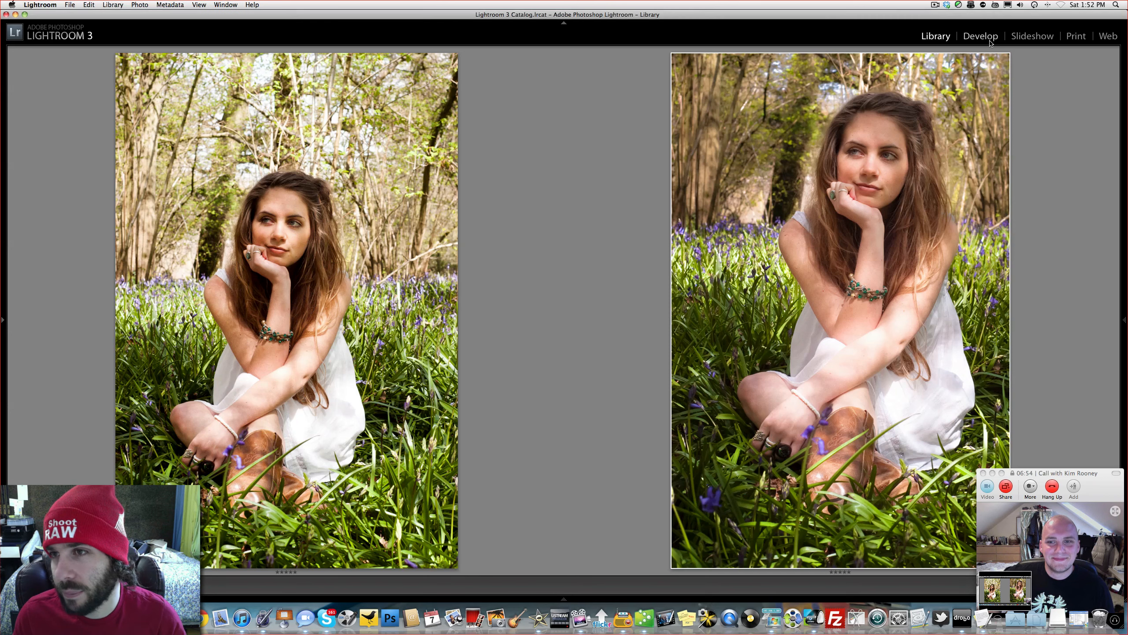
pyautogui.click(983, 39)
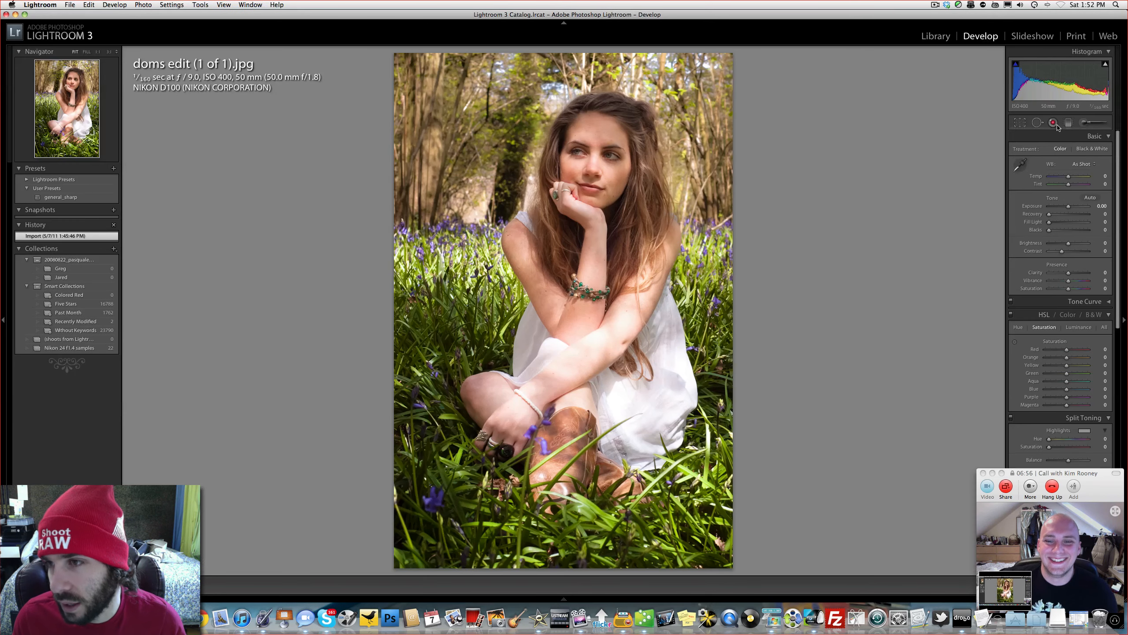
pyautogui.click(1085, 124)
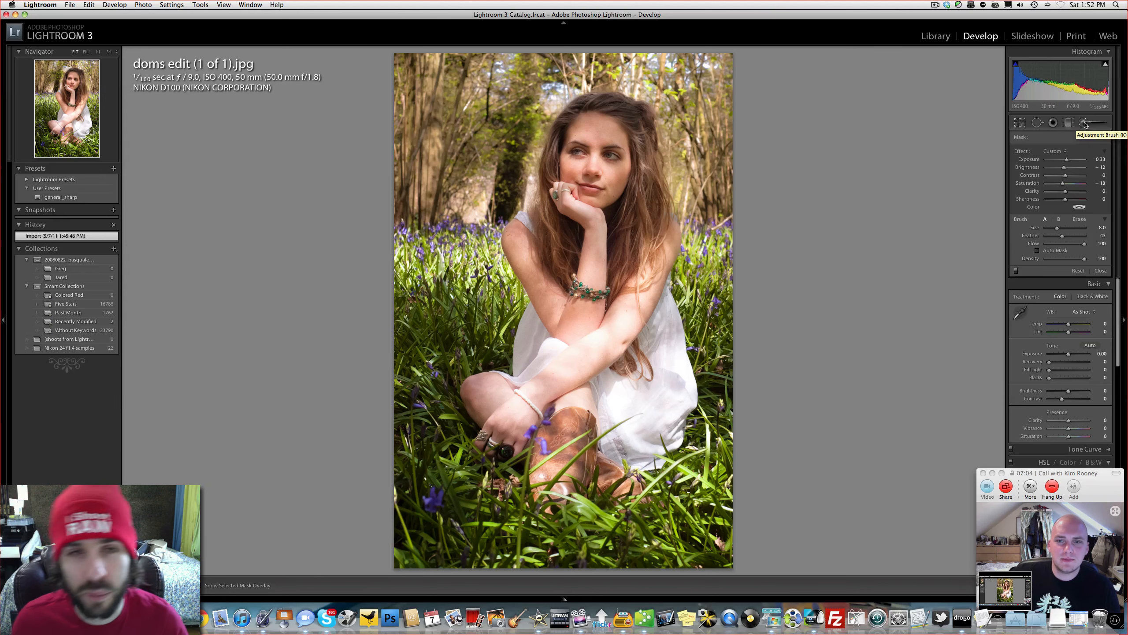
# Return to the Library's side-by-side comparison of the two portrait edits.
pyautogui.click(924, 38)
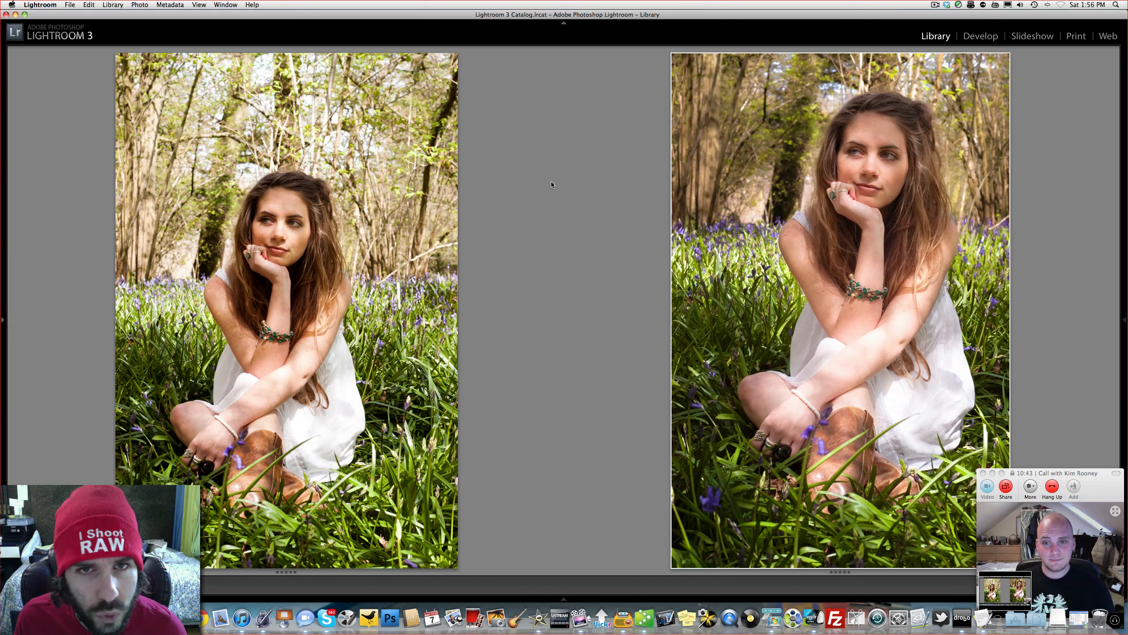
pyautogui.click(934, 5)
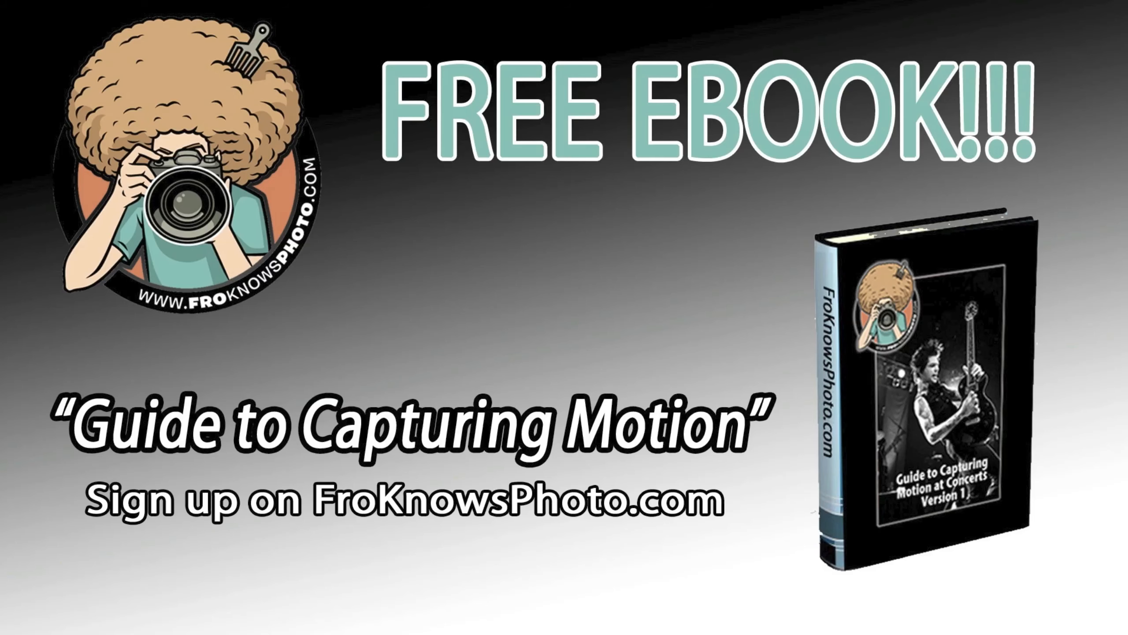